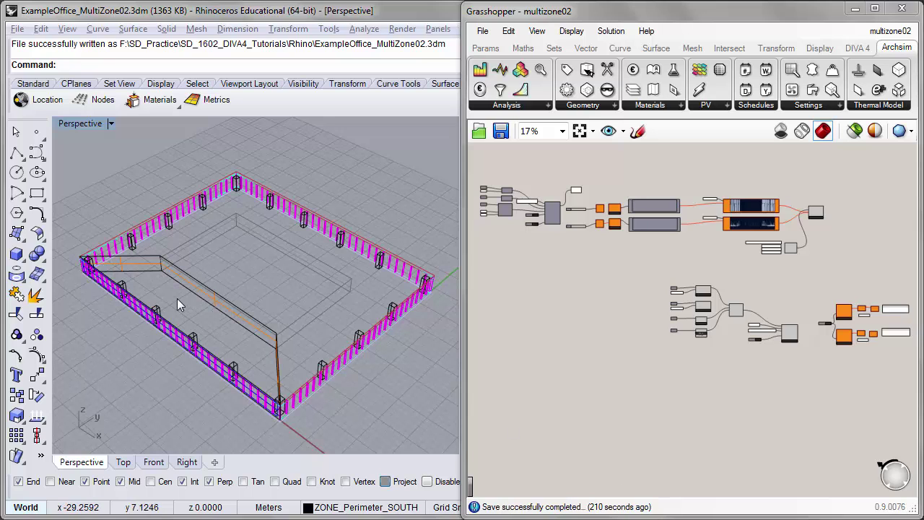
# Reveal the Rhino layer list beside the office model for review, and restore the split between the Rhino and Grasshopper windows
pyautogui.moveTo(122, 284); pyautogui.dragTo(157, 275, button='right')
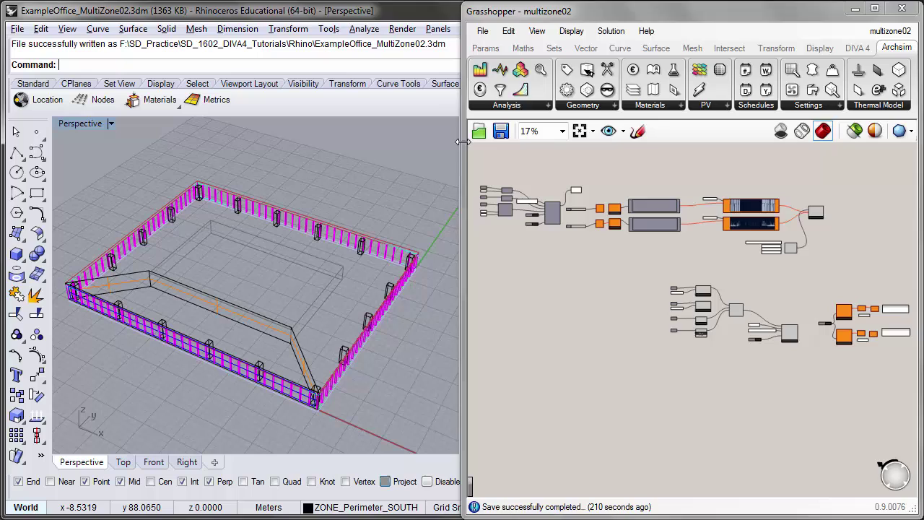
pyautogui.moveTo(463, 142); pyautogui.dragTo(652, 155)
pyautogui.moveTo(217, 239); pyautogui.dragTo(431, 239, button='right')
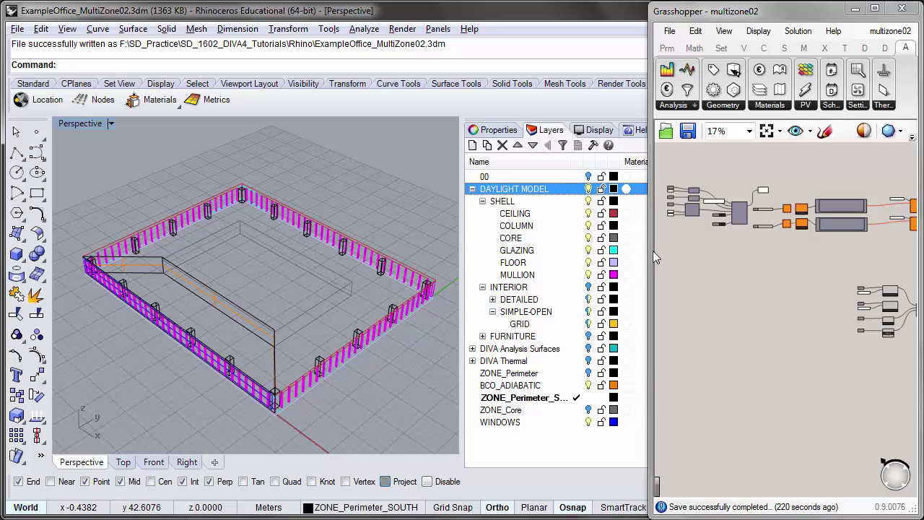
pyautogui.moveTo(653, 250); pyautogui.dragTo(466, 251)
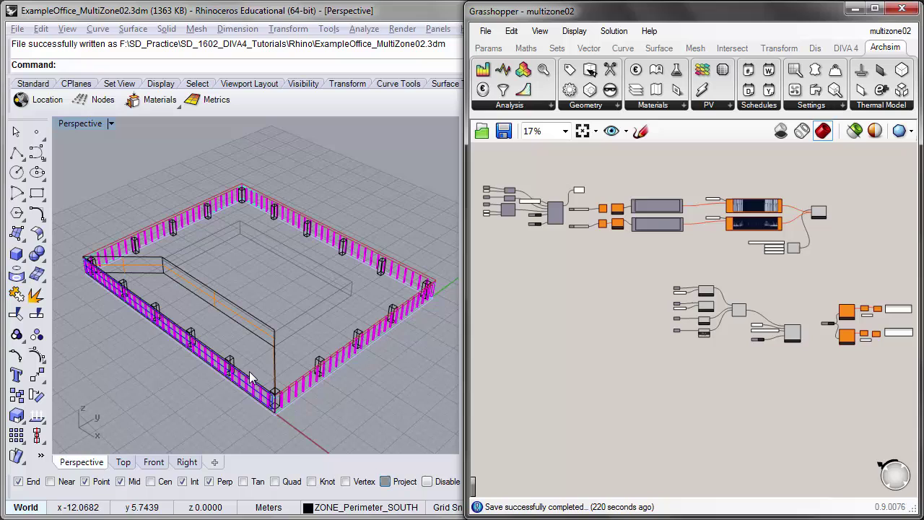
# Examine the daylight simulation part of the definition, with its grid, object and window components feeding the simulation
pyautogui.moveTo(589, 233); pyautogui.dragTo(592, 275, button='right')
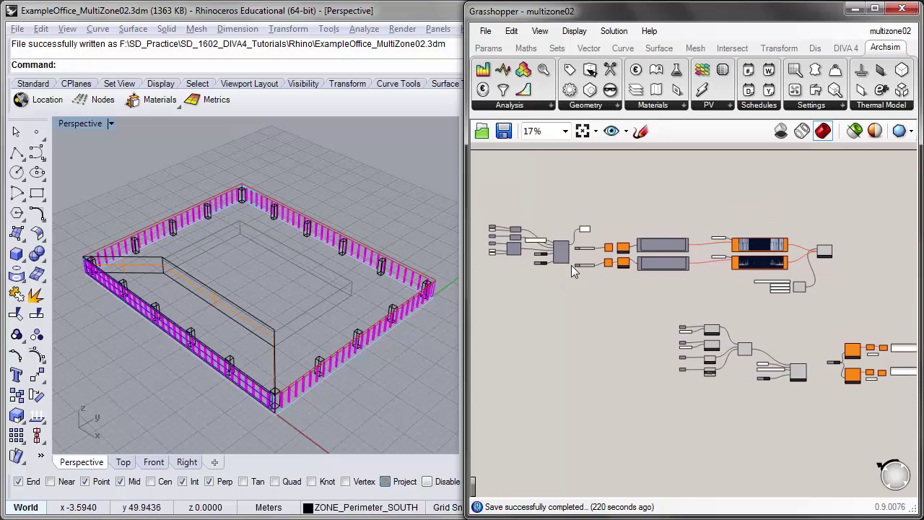
pyautogui.scroll(5, 625, 262)
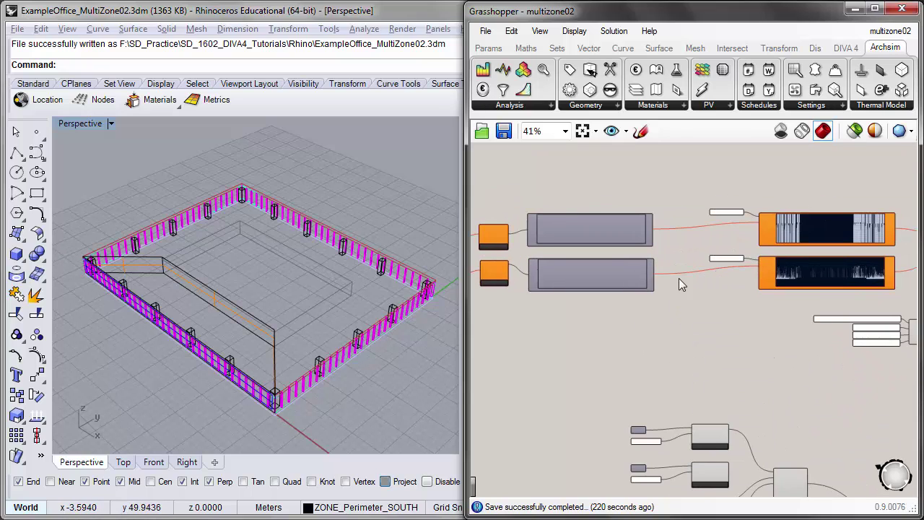
pyautogui.scroll(1, 813, 281)
pyautogui.moveTo(520, 280); pyautogui.dragTo(848, 282, button='right')
pyautogui.moveTo(585, 282); pyautogui.dragTo(782, 290, button='right')
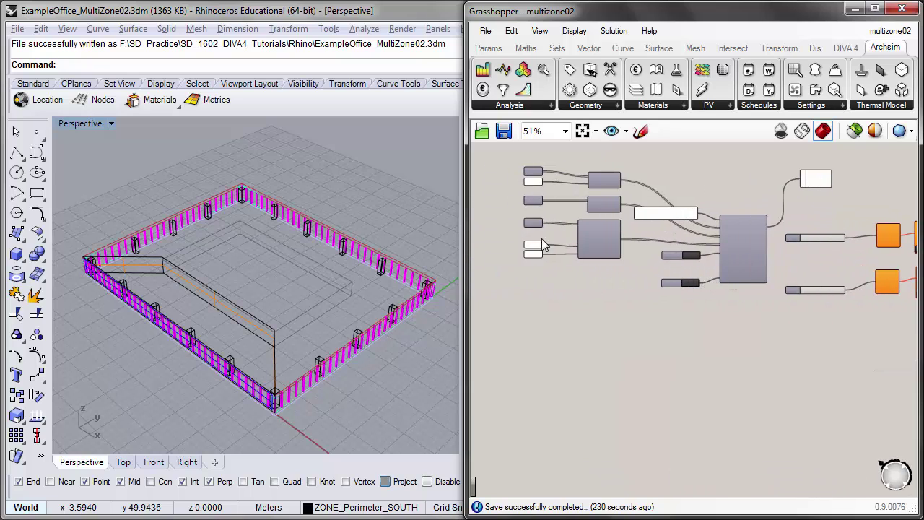
pyautogui.scroll(2, 590, 187)
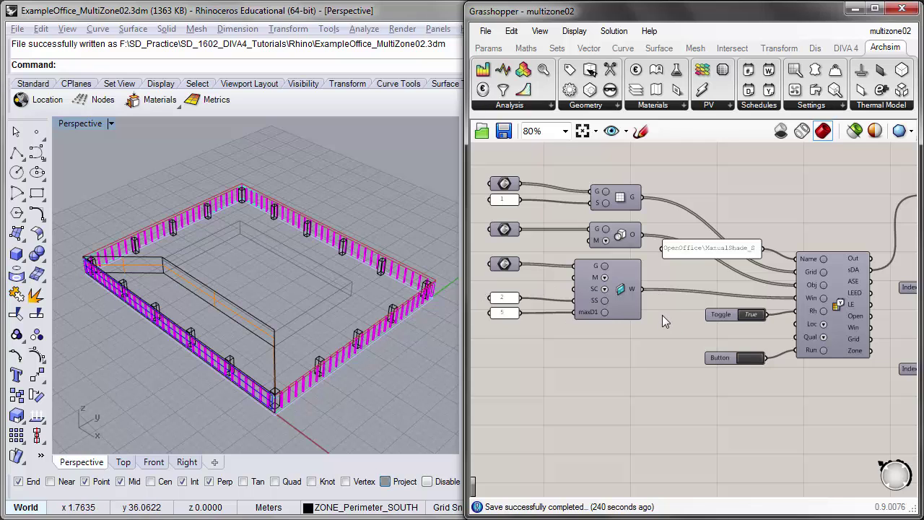
# Examine the thermal part of the definition, from the zone, window and adiabatic boundary components through the model to the simulation and results
pyautogui.moveTo(720, 337); pyautogui.dragTo(569, 196, button='right')
pyautogui.scroll(-4, 673, 271)
pyautogui.moveTo(742, 278); pyautogui.dragTo(472, 237, button='right')
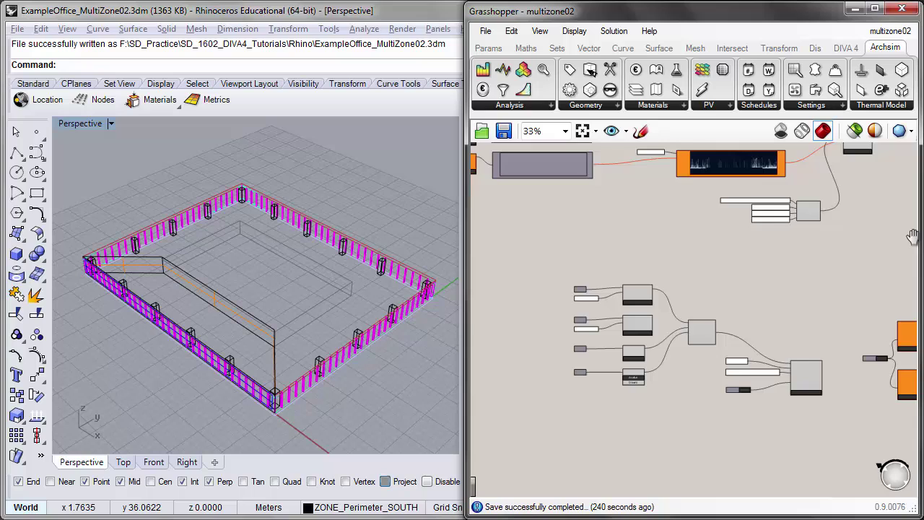
pyautogui.moveTo(914, 238); pyautogui.dragTo(883, 240, button='right')
pyautogui.scroll(1, 878, 302)
pyautogui.scroll(4, 658, 269)
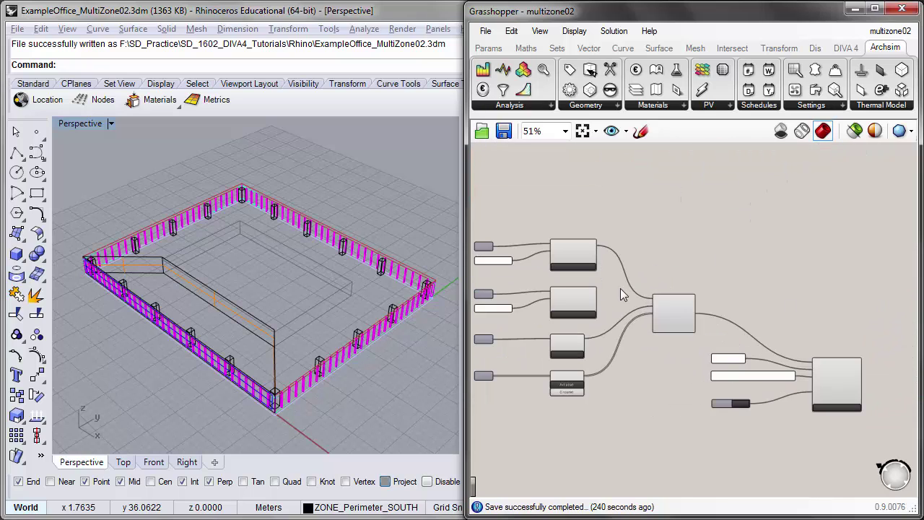
pyautogui.moveTo(621, 258); pyautogui.dragTo(676, 170, button='right')
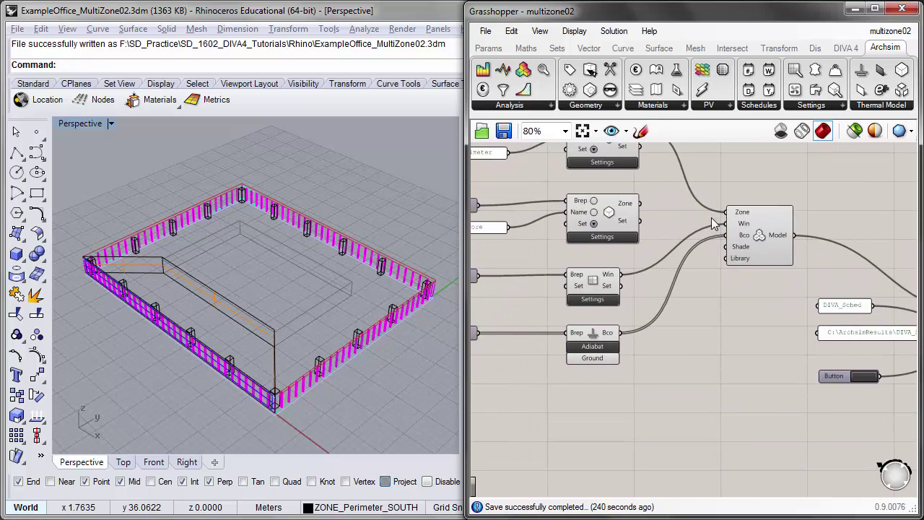
pyautogui.moveTo(670, 249); pyautogui.dragTo(473, 307, button='right')
pyautogui.scroll(-3, 473, 262)
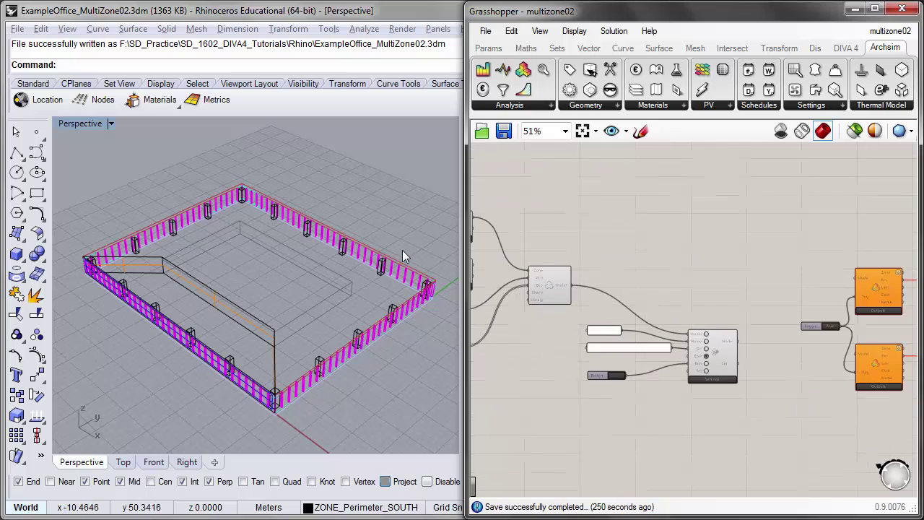
pyautogui.moveTo(654, 228); pyautogui.dragTo(459, 269, button='right')
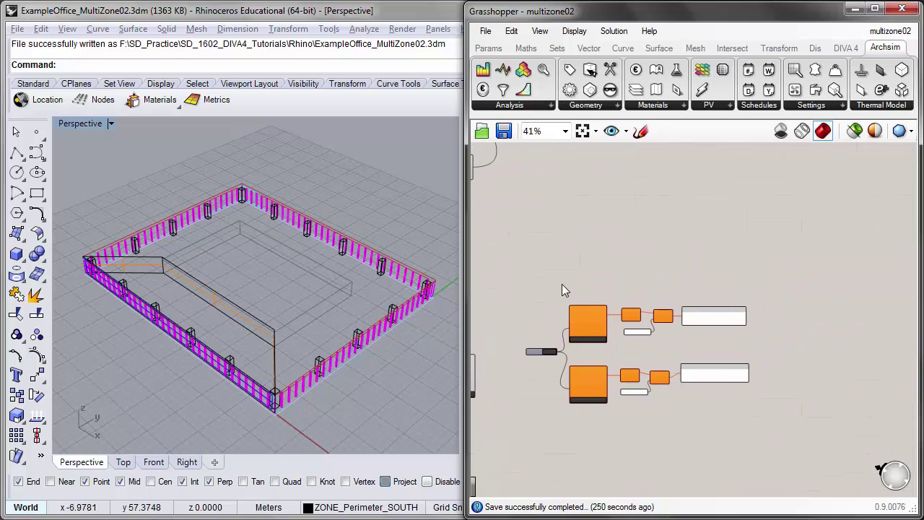
# Examine the schedules and glazing construction feeding the library component, and return to the daylight simulation components
pyautogui.moveTo(562, 287); pyautogui.dragTo(720, 489, button='right')
pyautogui.scroll(2, 548, 342)
pyautogui.moveTo(574, 322); pyautogui.dragTo(617, 320, button='right')
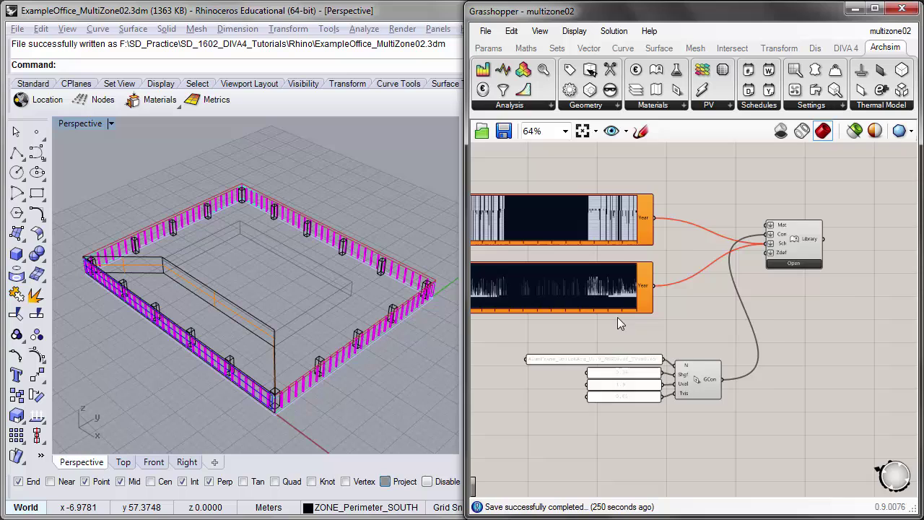
pyautogui.scroll(1, 619, 324)
pyautogui.scroll(-5, 787, 296)
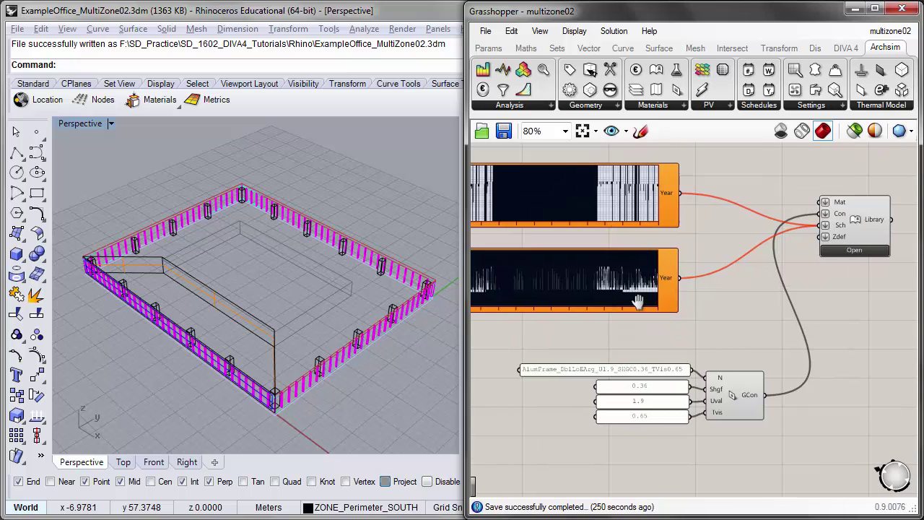
pyautogui.moveTo(532, 282); pyautogui.dragTo(825, 284, button='right')
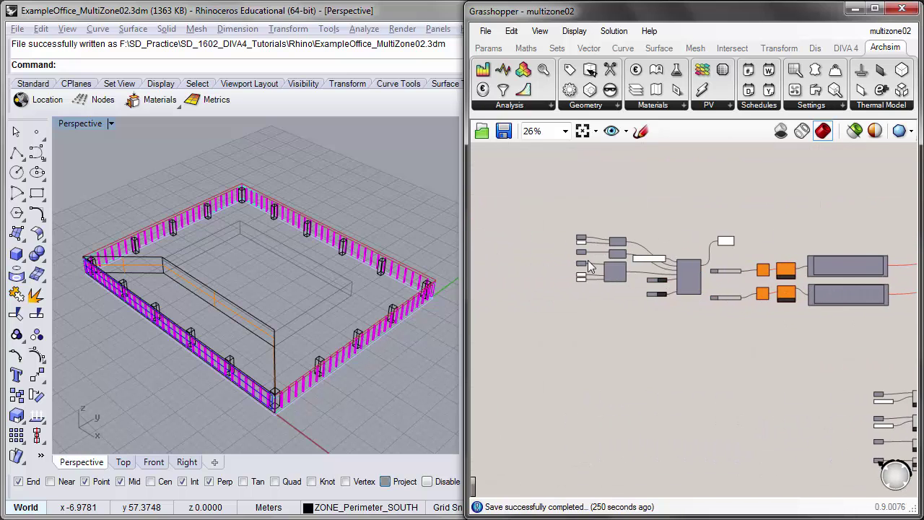
pyautogui.scroll(3, 588, 262)
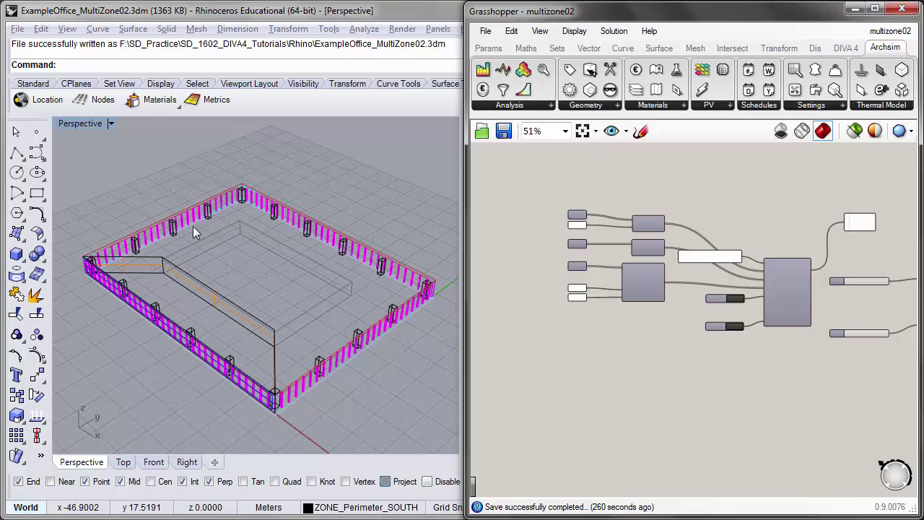
# Inspect the south perimeter zone in the Rhino model, selecting its interior adiabatic boundary surfaces and clearing the selection
pyautogui.moveTo(309, 292); pyautogui.dragTo(319, 317, button='right')
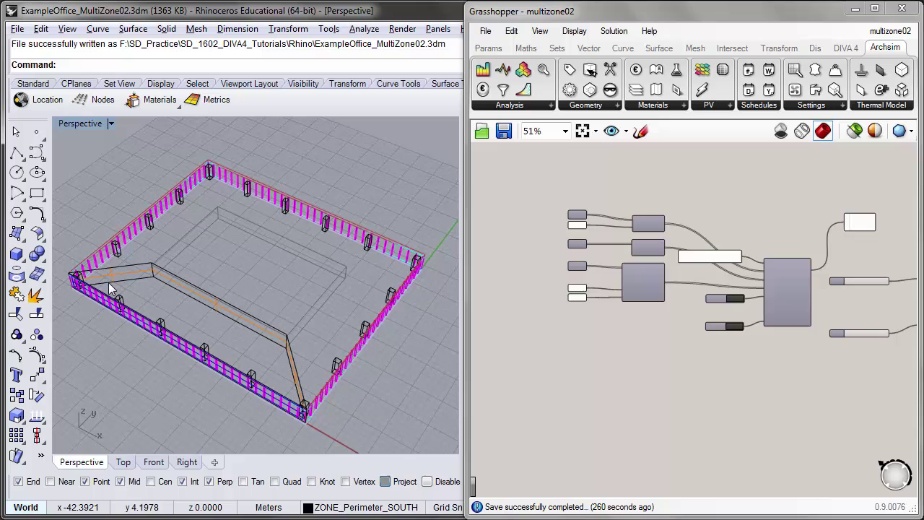
pyautogui.scroll(3, 616, 298)
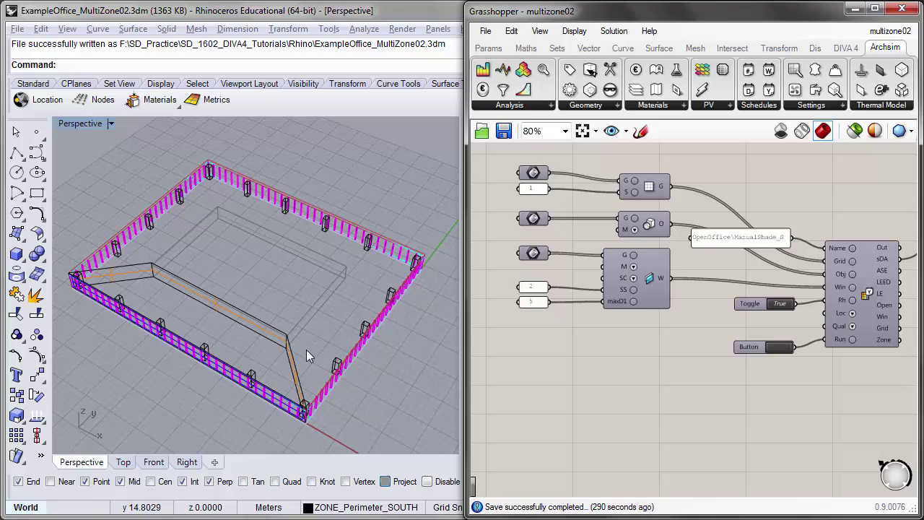
pyautogui.scroll(2, 283, 361)
pyautogui.scroll(-2, 286, 352)
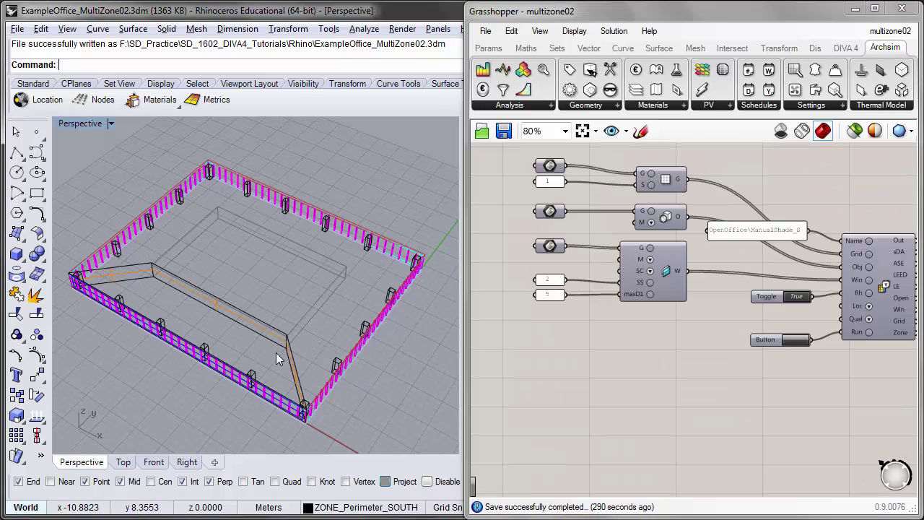
pyautogui.scroll(3, 312, 342)
pyautogui.click(310, 344)
pyautogui.scroll(-4, 246, 319)
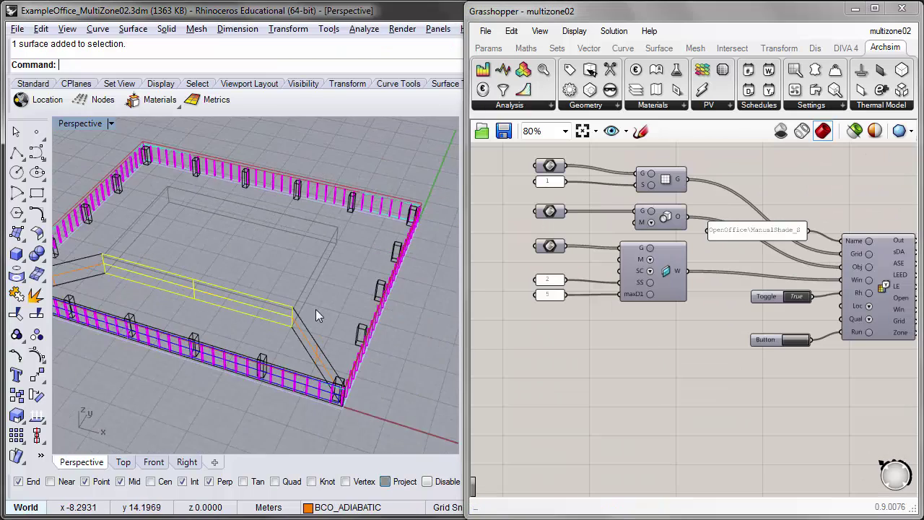
pyautogui.scroll(5, 107, 232)
pyautogui.scroll(-4, 147, 229)
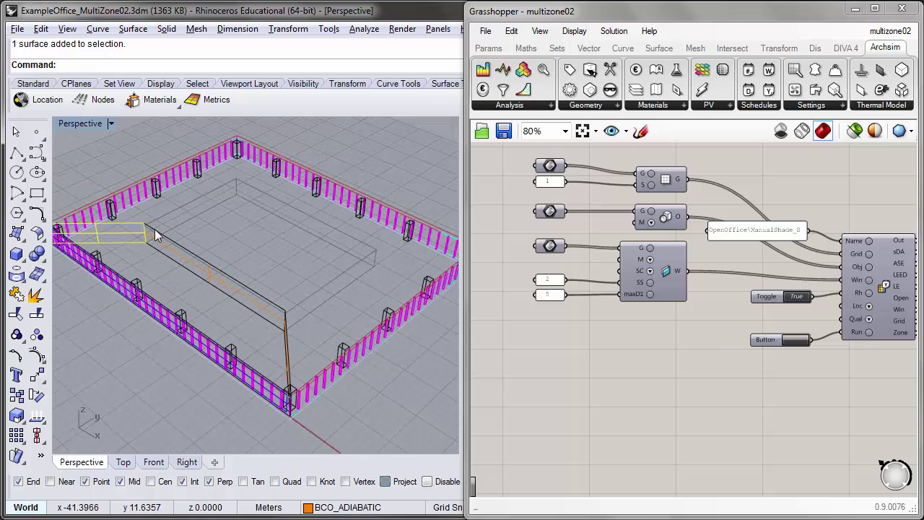
pyautogui.click(216, 237)
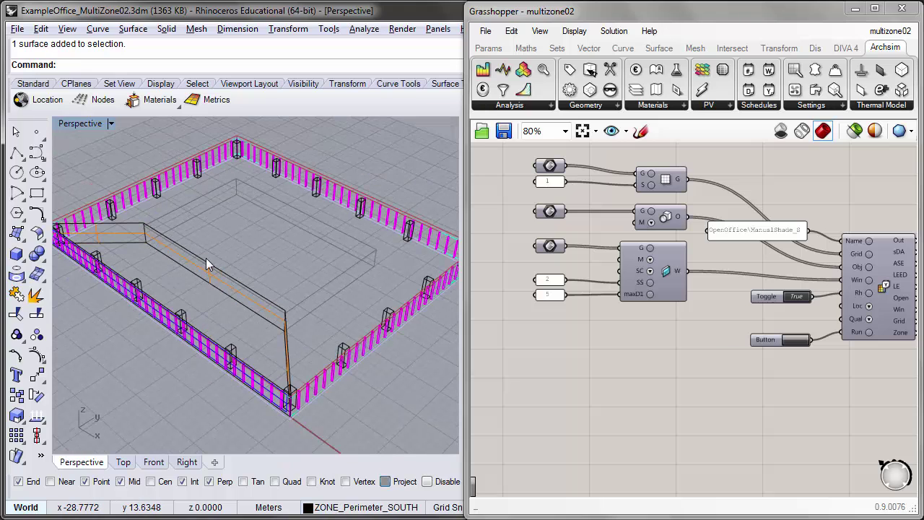
pyautogui.scroll(-2, 217, 261)
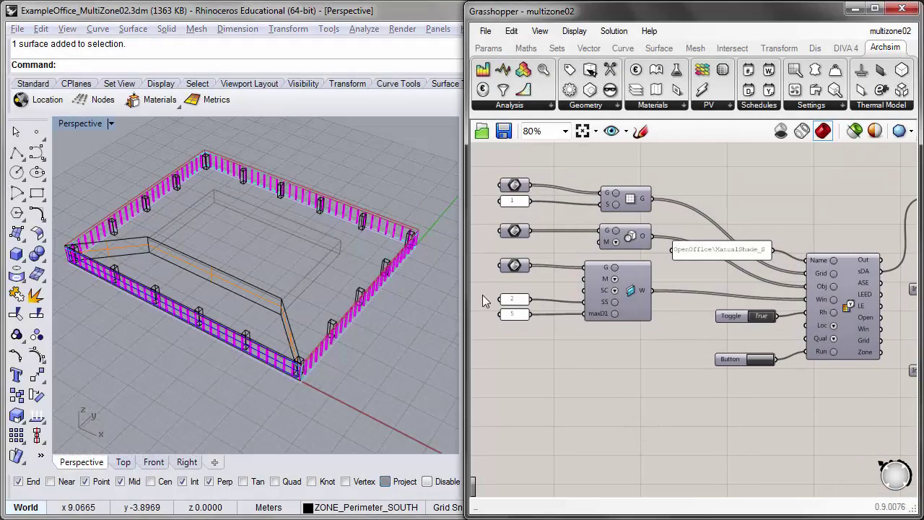
# Widen the Grasshopper window and briefly preview the referenced geometry that feeds the Grid component, hiding it again after inspection
pyautogui.moveTo(467, 271); pyautogui.dragTo(365, 271)
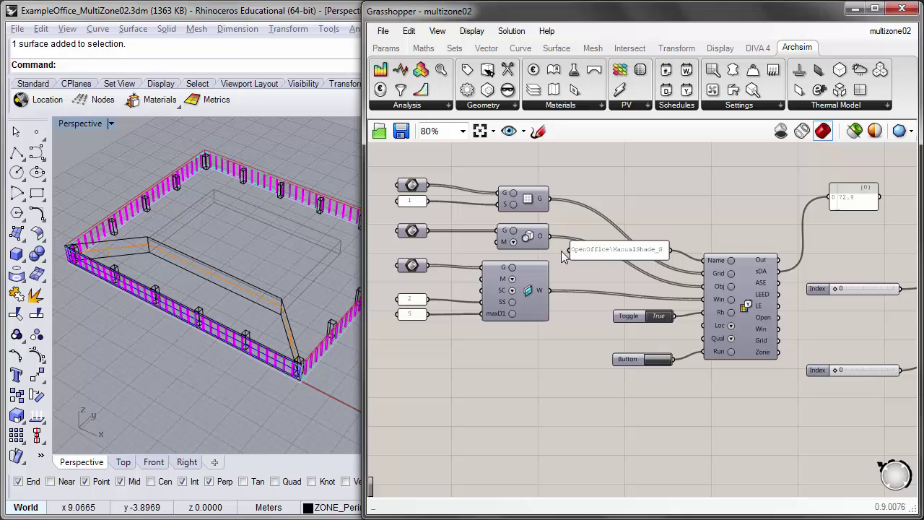
pyautogui.rightClick(418, 182)
pyautogui.click(457, 212)
pyautogui.moveTo(269, 285); pyautogui.dragTo(240, 287, button='right')
pyautogui.click(375, 197)
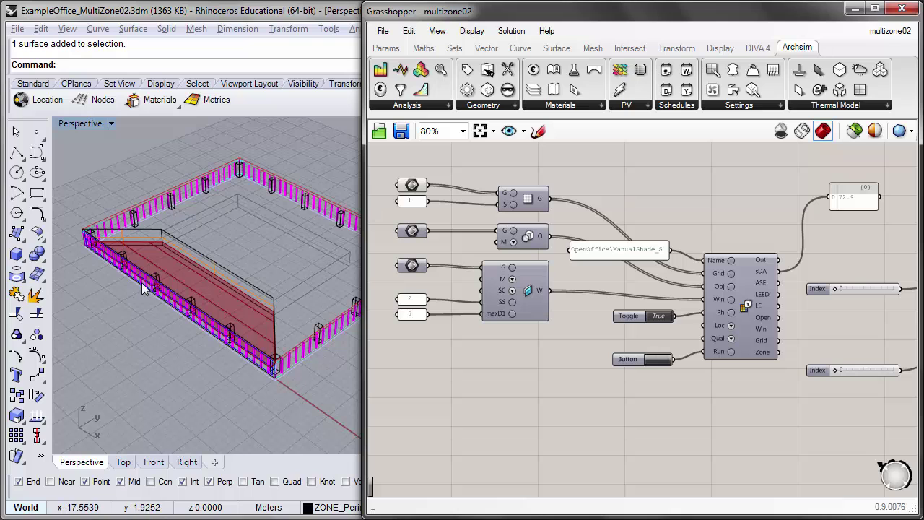
pyautogui.moveTo(191, 303); pyautogui.dragTo(233, 296, button='right')
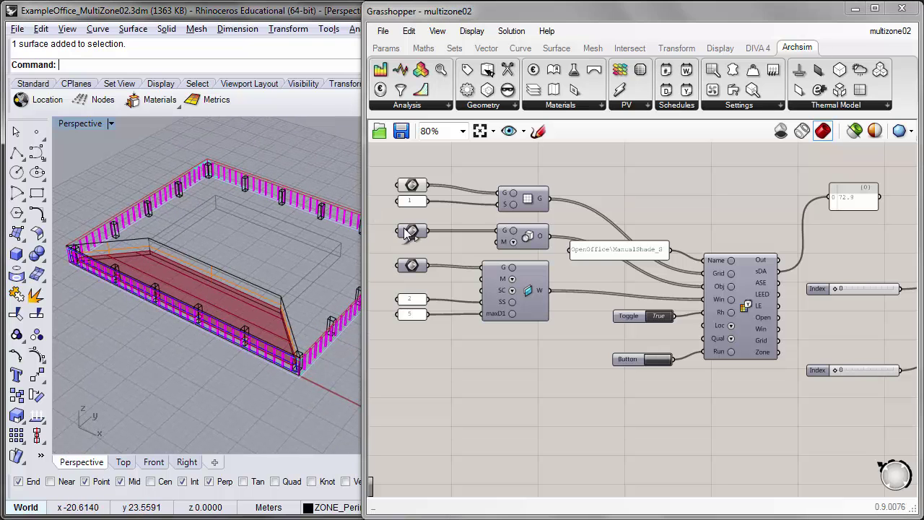
pyautogui.rightClick(413, 186)
pyautogui.click(481, 209)
# Preview the Grid component's sensor grid in the south zone, inspect it up close, and turn its preview off
pyautogui.rightClick(527, 199)
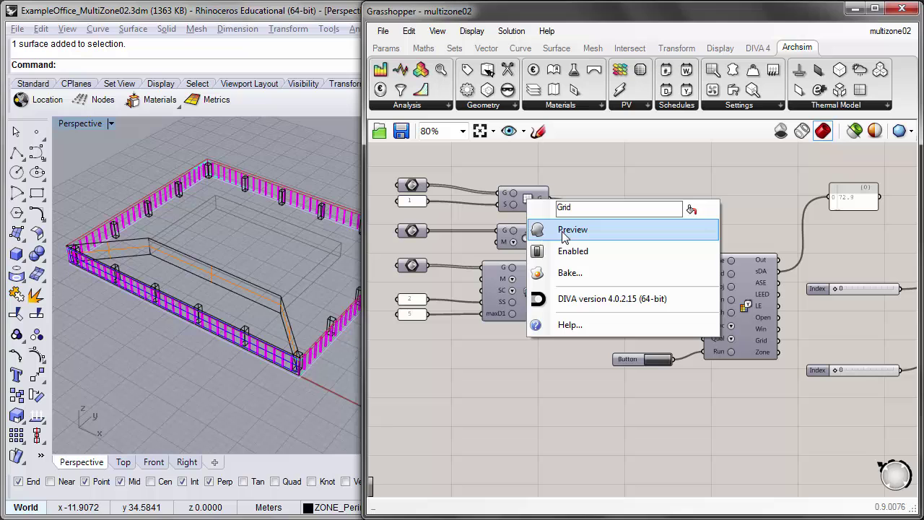
pyautogui.click(564, 235)
pyautogui.moveTo(173, 351); pyautogui.dragTo(202, 271, button='right')
pyautogui.scroll(2, 210, 275)
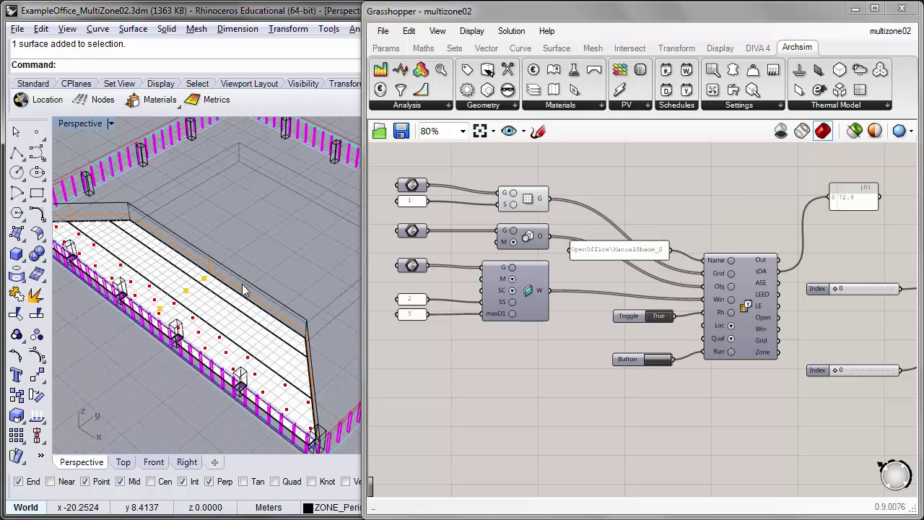
pyautogui.scroll(-3, 243, 290)
pyautogui.rightClick(534, 201)
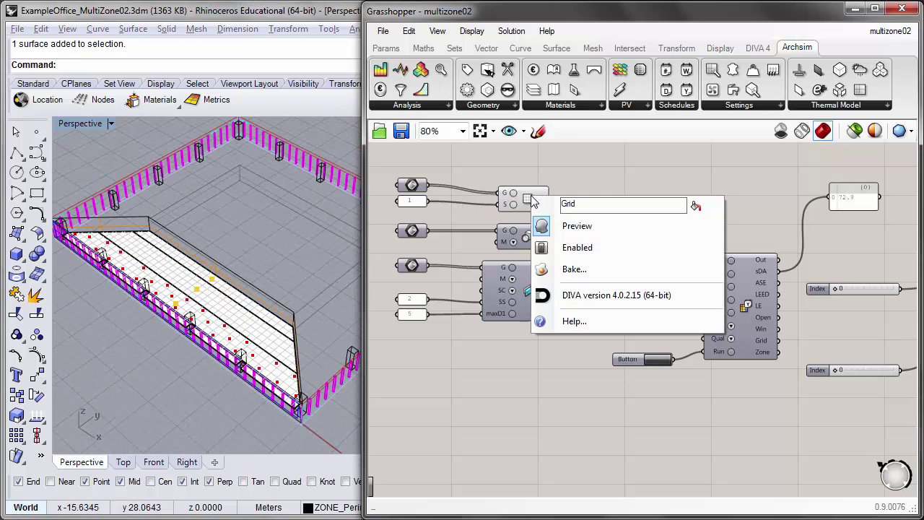
pyautogui.click(576, 226)
# Turn on the preview of the daylight window component, inspect the south facade glazing and its direction arrows, and select the component
pyautogui.scroll(-1, 524, 257)
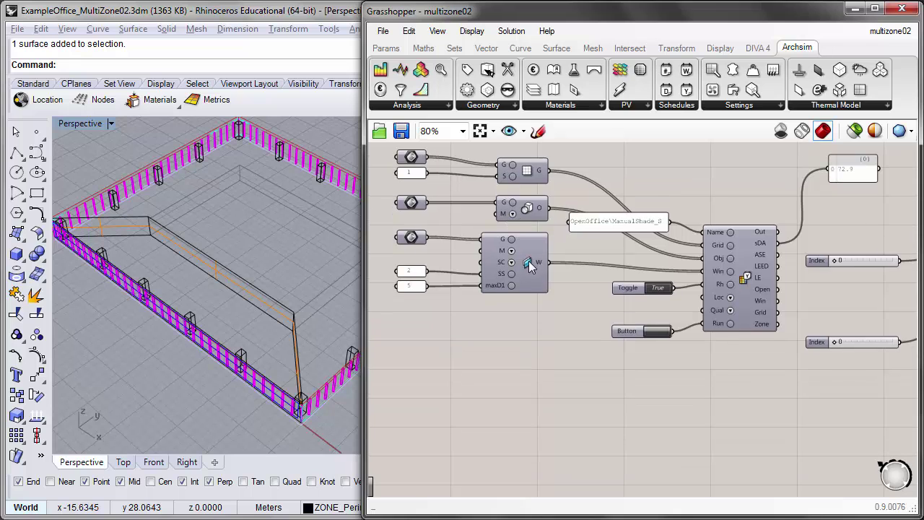
pyautogui.rightClick(529, 261)
pyautogui.click(575, 292)
pyautogui.moveTo(190, 394)
pyautogui.mouseDown(button='right')
pyautogui.moveTo(166, 376)
pyautogui.moveTo(199, 372)
pyautogui.mouseUp(button='right')
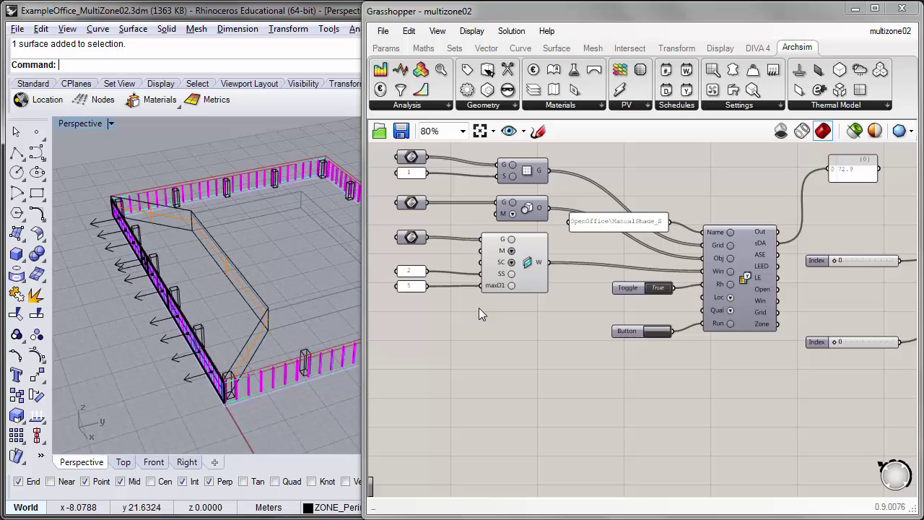
pyautogui.moveTo(479, 308); pyautogui.dragTo(485, 315, button='right')
pyautogui.moveTo(358, 303); pyautogui.dragTo(334, 302, button='right')
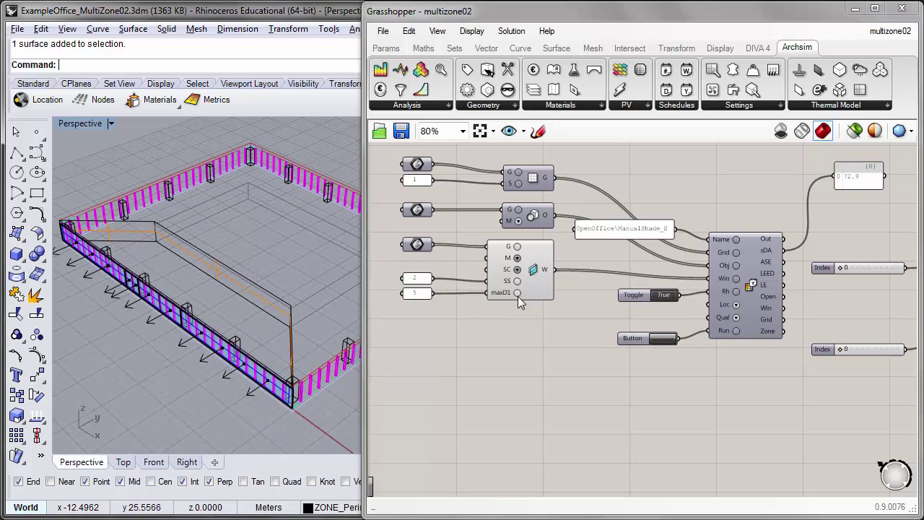
pyautogui.moveTo(560, 287); pyautogui.dragTo(560, 318, button='right')
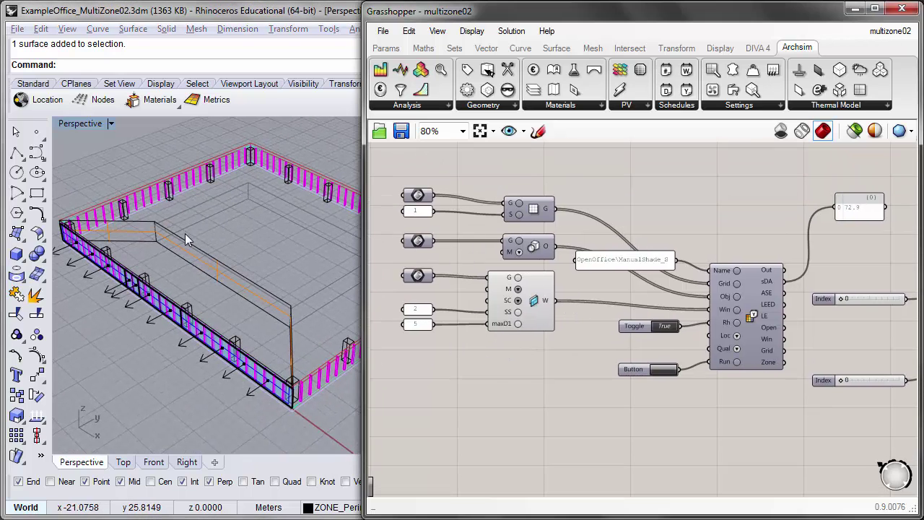
pyautogui.moveTo(167, 399); pyautogui.dragTo(263, 363, button='right')
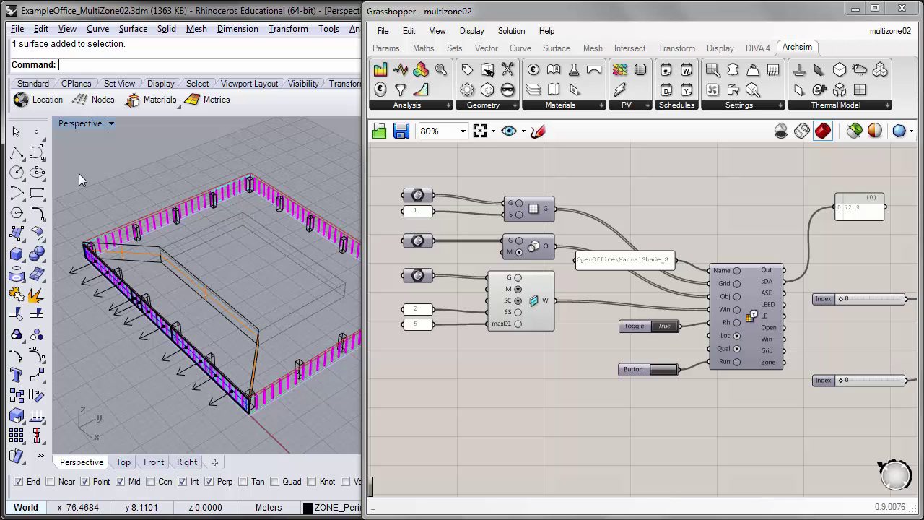
pyautogui.click(530, 283)
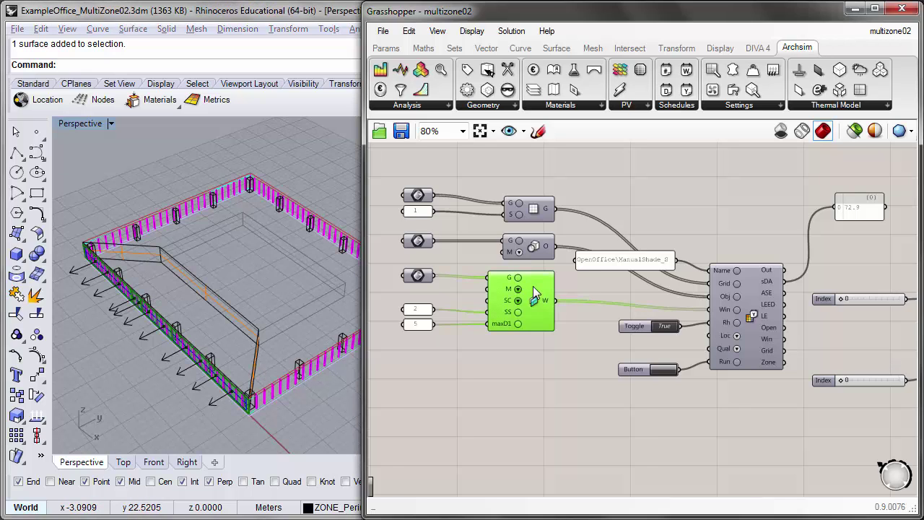
# Turn off the preview of the daylight window component and clear the component selection
pyautogui.rightClick(533, 286)
pyautogui.click(576, 316)
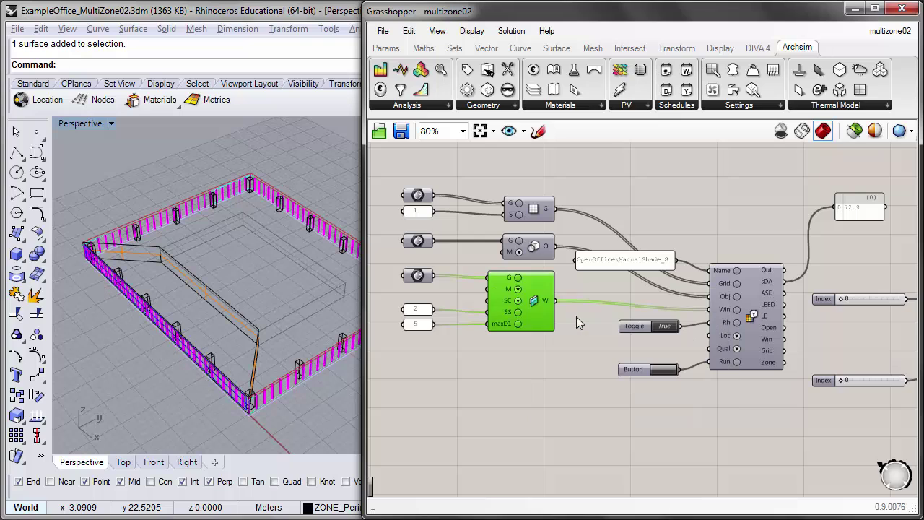
pyautogui.moveTo(592, 375); pyautogui.dragTo(398, 378, button='right')
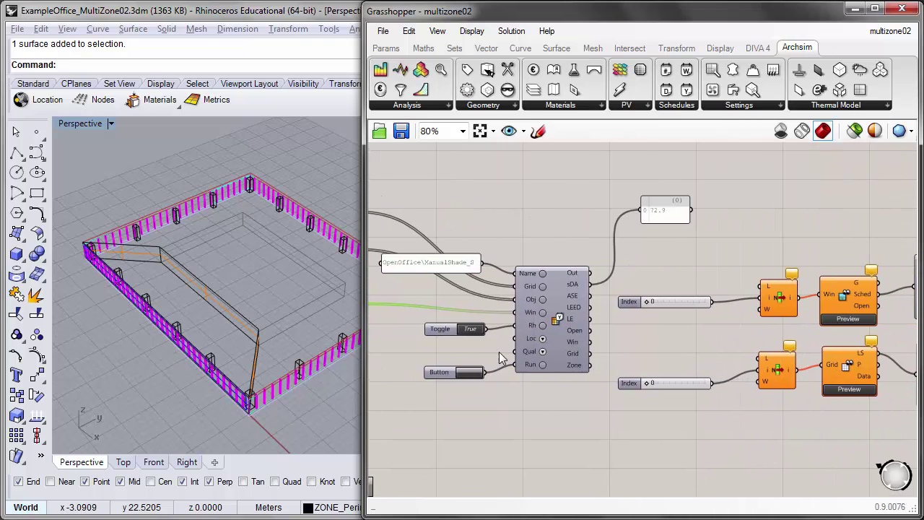
pyautogui.click(404, 302)
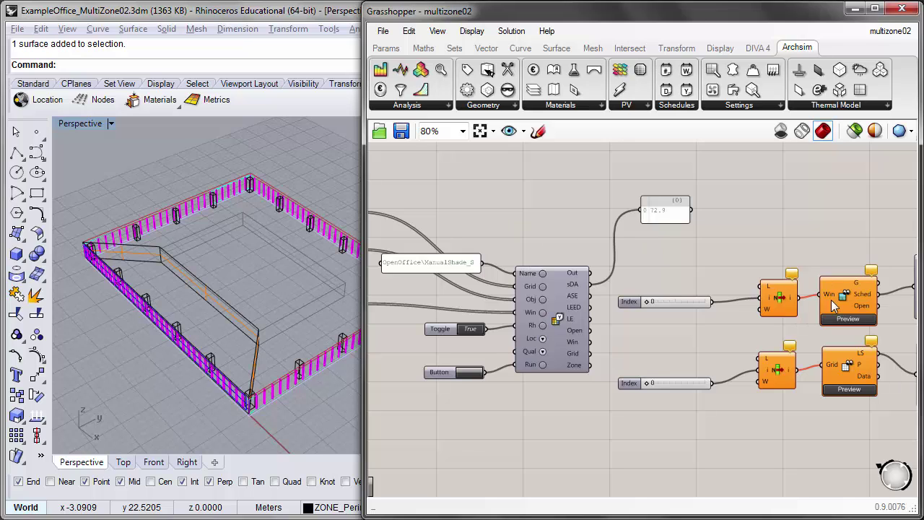
# Widen the text panel feeding the Name input of the Annual Daylight component and read its text up close
pyautogui.moveTo(852, 307); pyautogui.dragTo(736, 302, button='right')
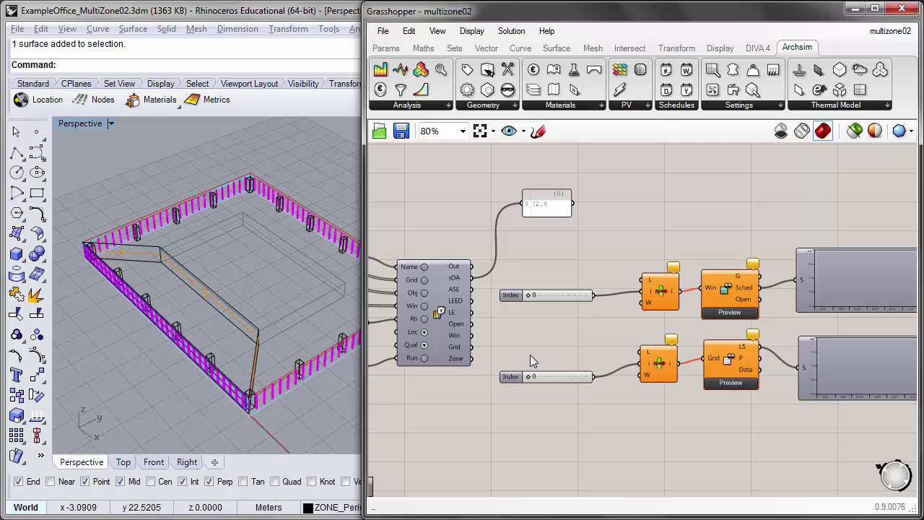
pyautogui.moveTo(396, 302); pyautogui.dragTo(590, 309, button='right')
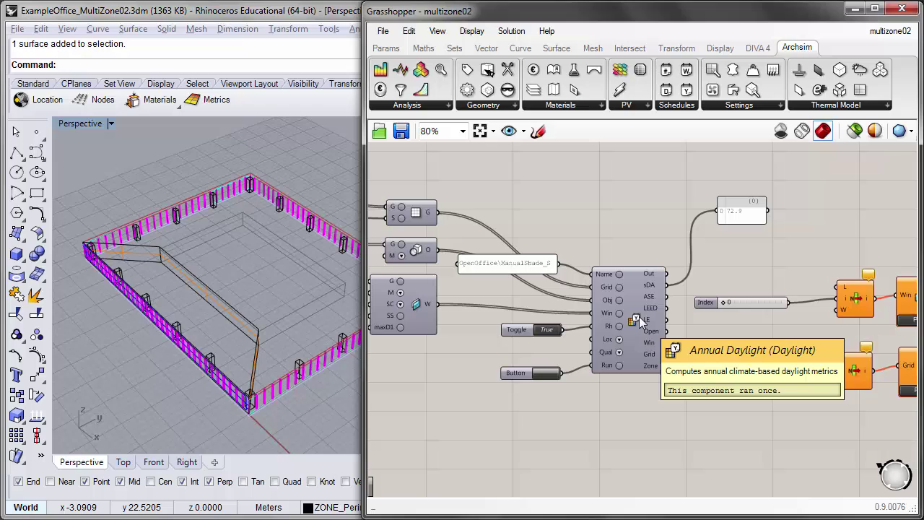
pyautogui.click(482, 265)
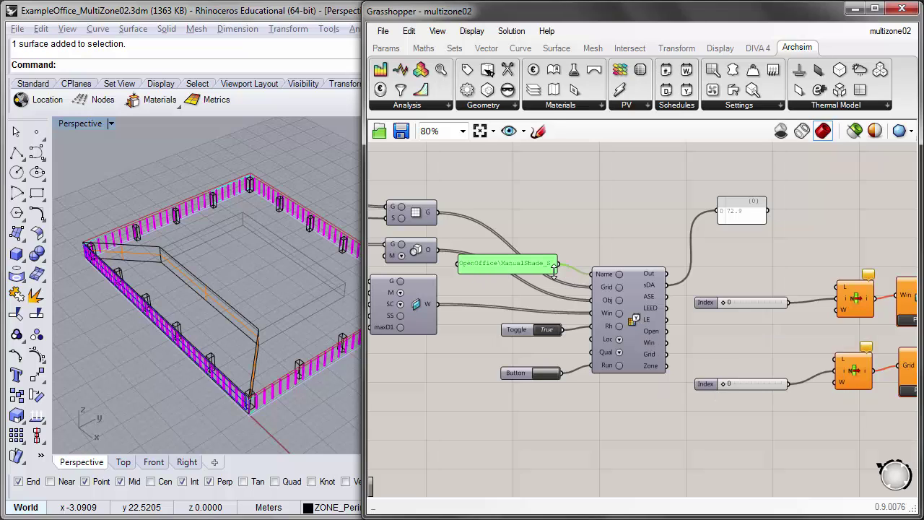
pyautogui.moveTo(557, 270); pyautogui.dragTo(564, 262)
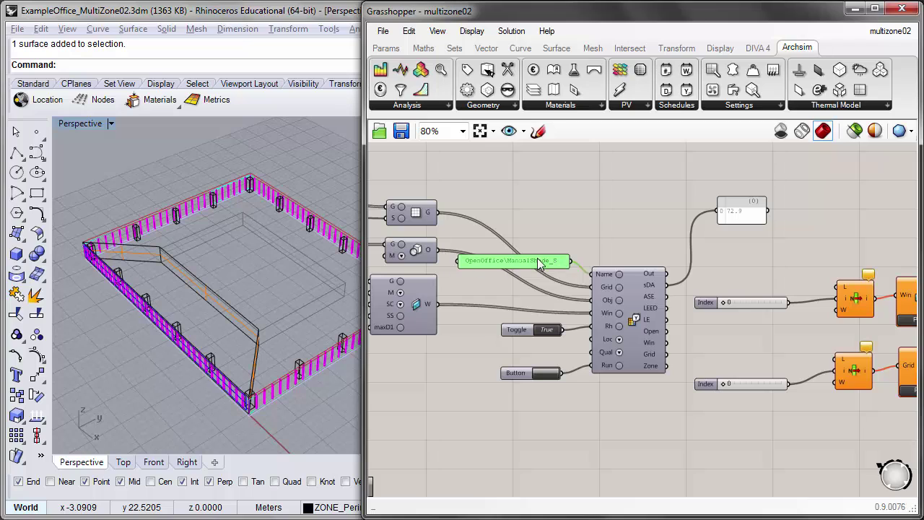
pyautogui.scroll(3, 513, 278)
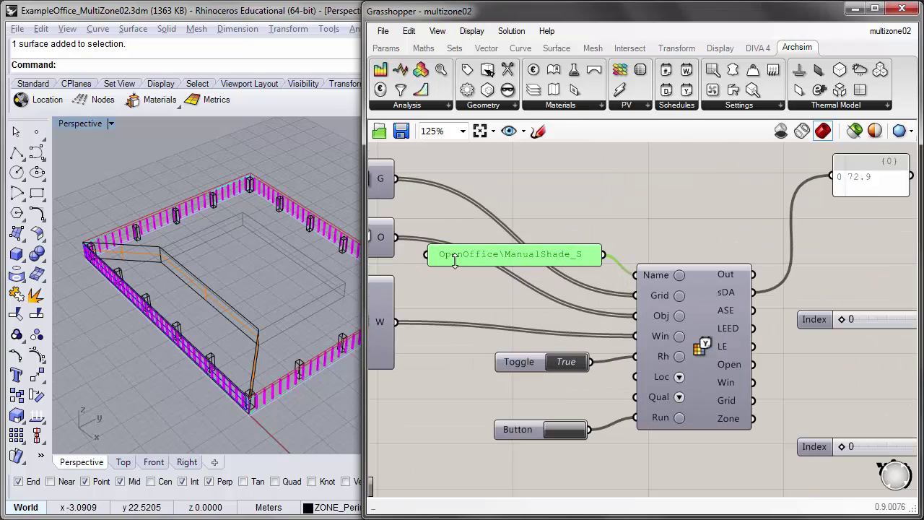
# Connect the Annual Daylight component's Win output to the L input of the List Item component that feeds the window viewer
pyautogui.moveTo(729, 348); pyautogui.dragTo(435, 323, button='right')
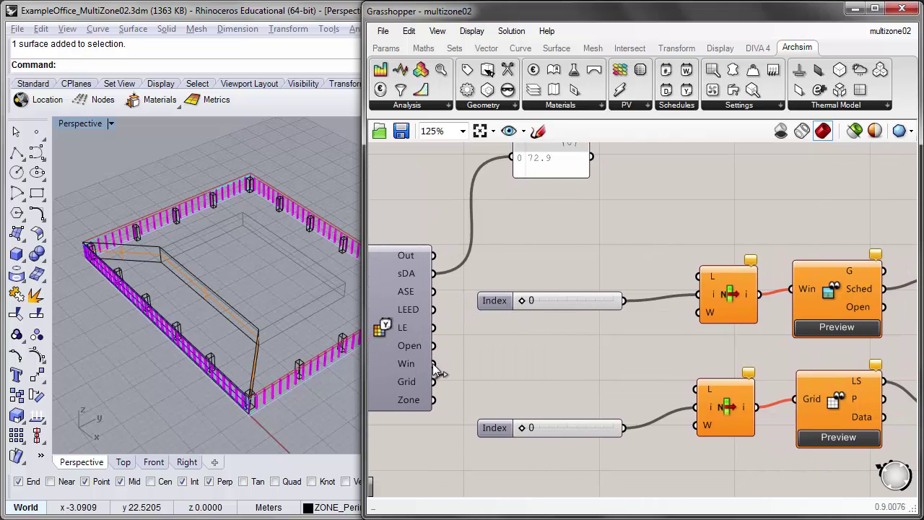
pyautogui.click(836, 302)
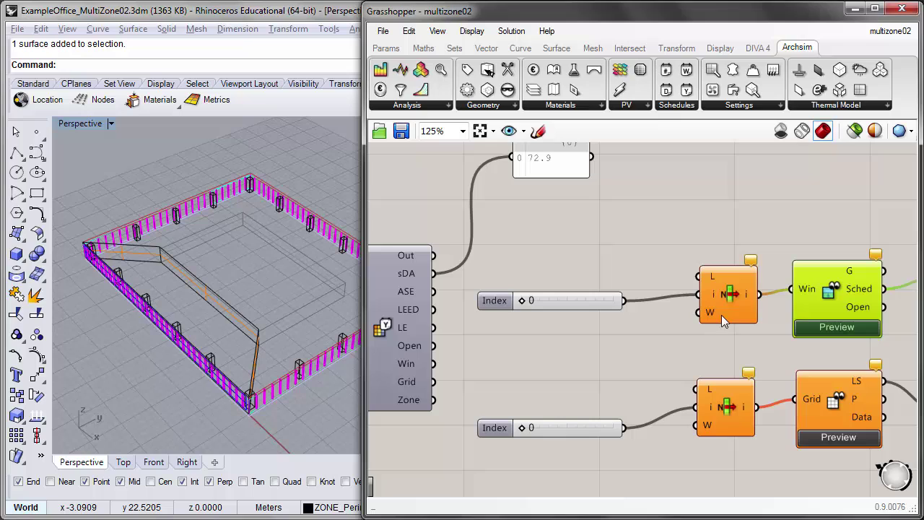
pyautogui.moveTo(770, 338); pyautogui.dragTo(694, 241)
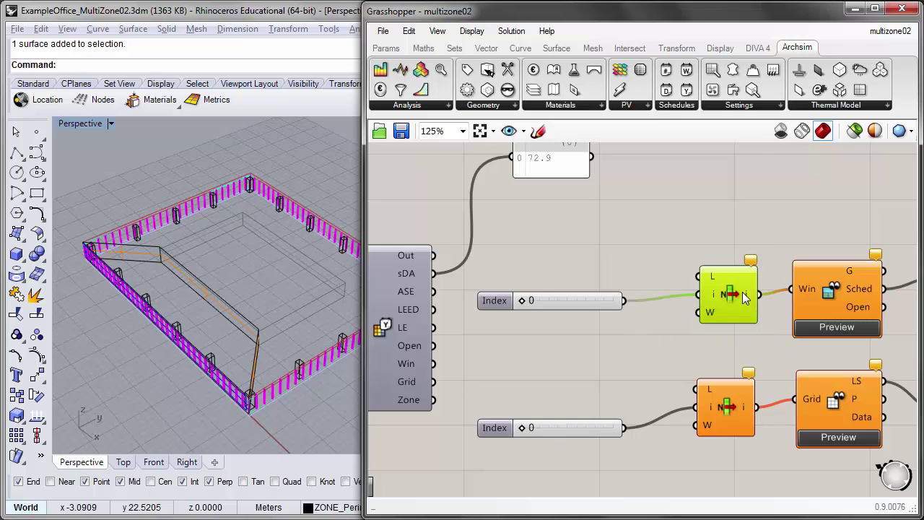
pyautogui.click(681, 231)
pyautogui.moveTo(588, 300); pyautogui.dragTo(590, 300)
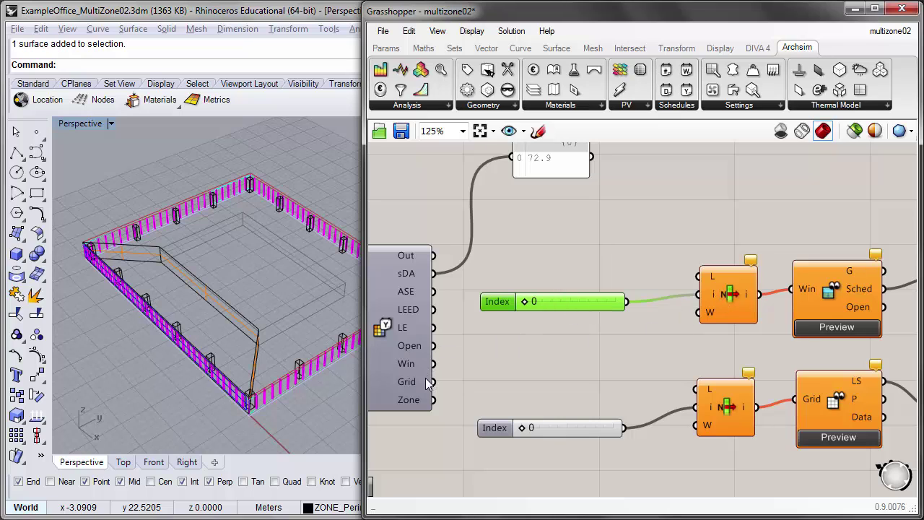
pyautogui.moveTo(433, 363); pyautogui.dragTo(701, 277)
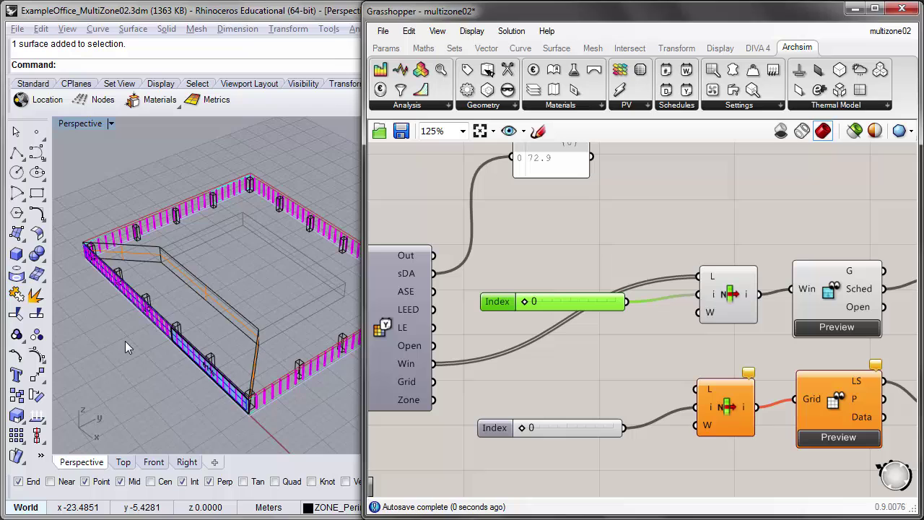
# Examine the previewed window group on the south facade and its shading schedule chart, widening the Grasshopper window
pyautogui.scroll(2, 175, 352)
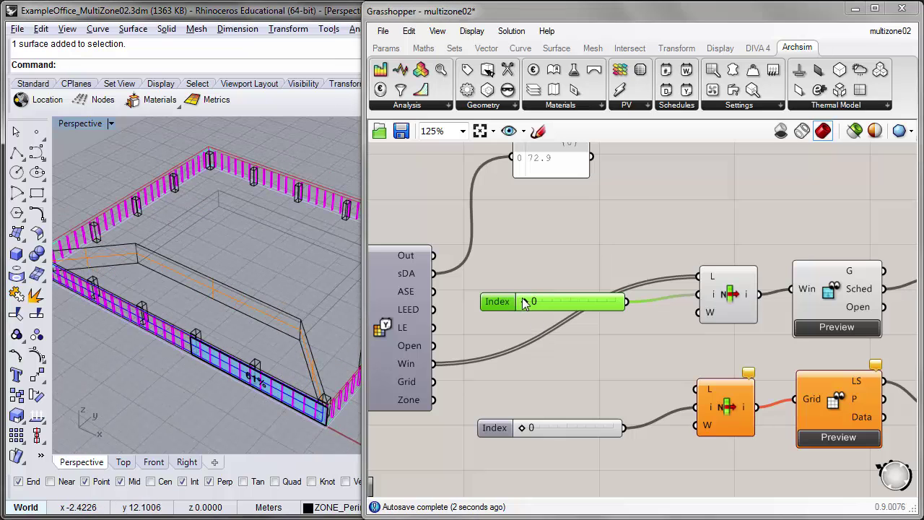
pyautogui.moveTo(523, 303)
pyautogui.mouseDown()
pyautogui.moveTo(551, 301)
pyautogui.moveTo(540, 303)
pyautogui.mouseUp()
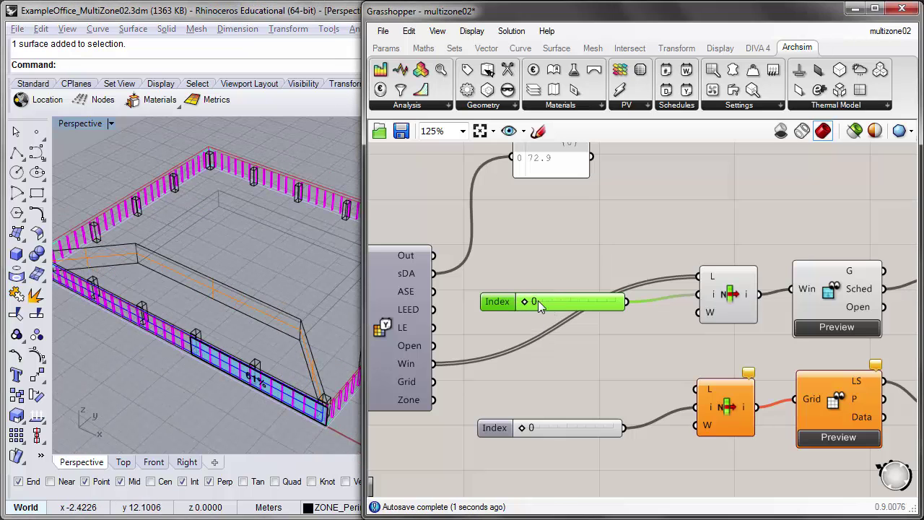
pyautogui.moveTo(538, 301); pyautogui.dragTo(386, 297, button='right')
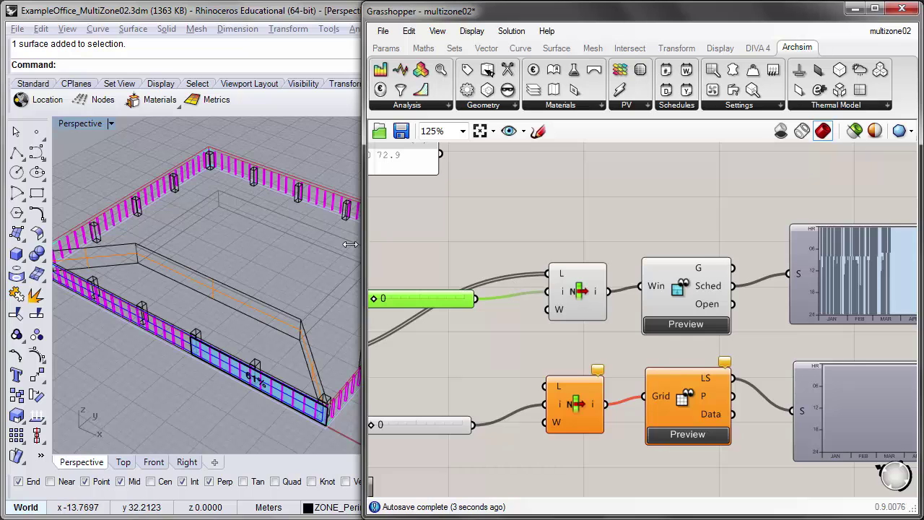
pyautogui.moveTo(350, 244); pyautogui.dragTo(335, 242)
pyautogui.keyDown('shift'); pyautogui.moveTo(253, 250); pyautogui.dragTo(207, 247, button='right'); pyautogui.keyUp('shift')
pyautogui.scroll(-2, 207, 247)
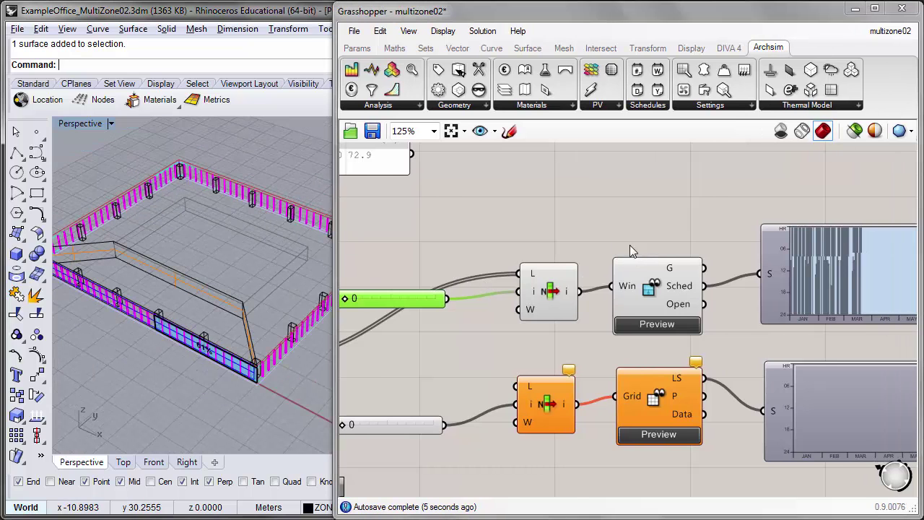
pyautogui.scroll(-4, 561, 238)
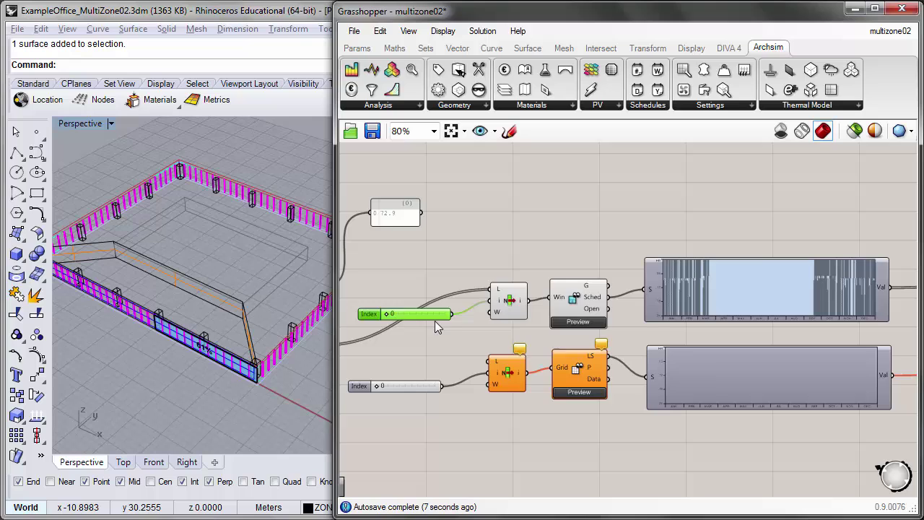
# Shift the window Index slider slightly, set it to 4, and examine the shading schedule chart up close
pyautogui.moveTo(427, 316); pyautogui.dragTo(436, 322)
pyautogui.scroll(1, 426, 324)
pyautogui.scroll(-1, 448, 320)
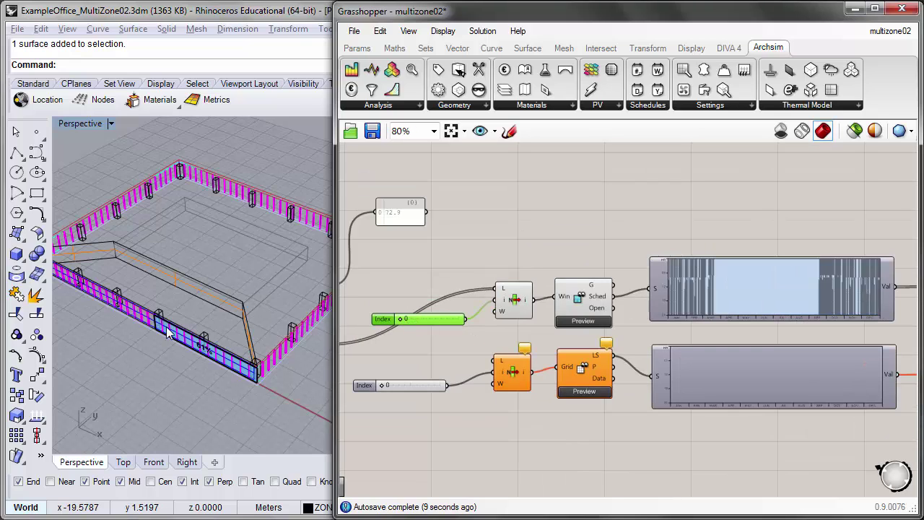
pyautogui.keyDown('shift'); pyautogui.moveTo(202, 313); pyautogui.dragTo(222, 333, button='right'); pyautogui.keyUp('shift')
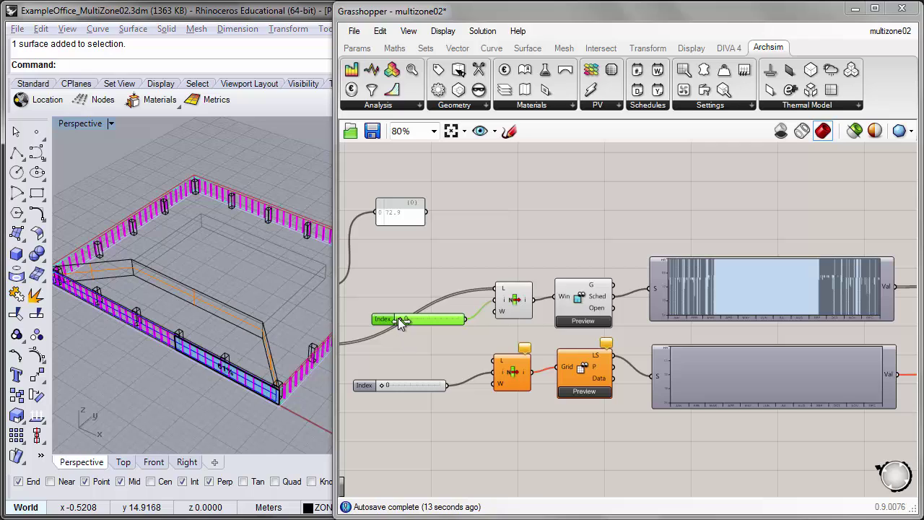
pyautogui.moveTo(399, 319); pyautogui.dragTo(459, 326)
pyautogui.scroll(2, 691, 298)
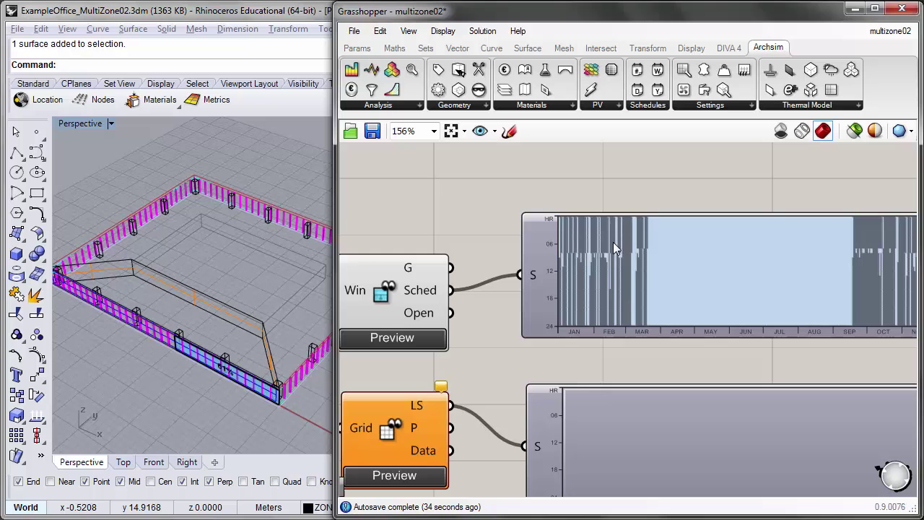
pyautogui.scroll(-2, 605, 255)
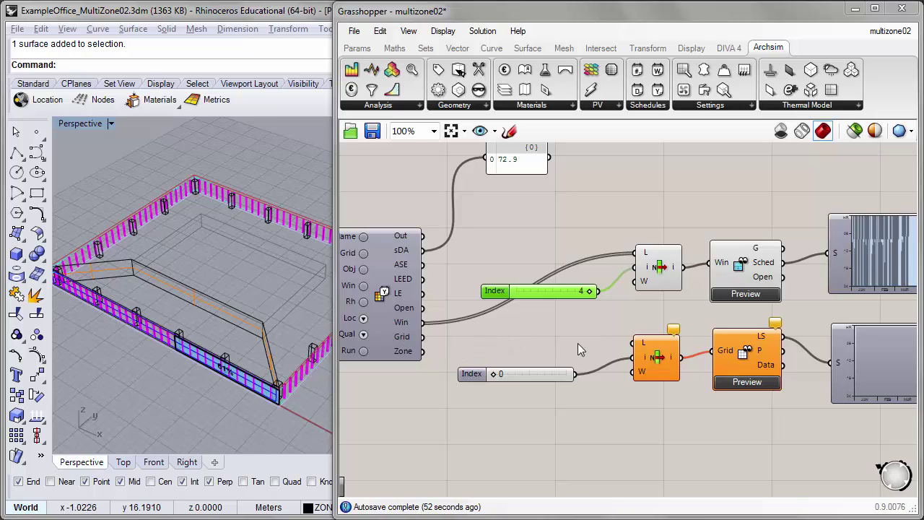
# Connect the Annual Daylight component's Grid output to the L input of the List Item component that feeds the grid viewer
pyautogui.click(647, 347)
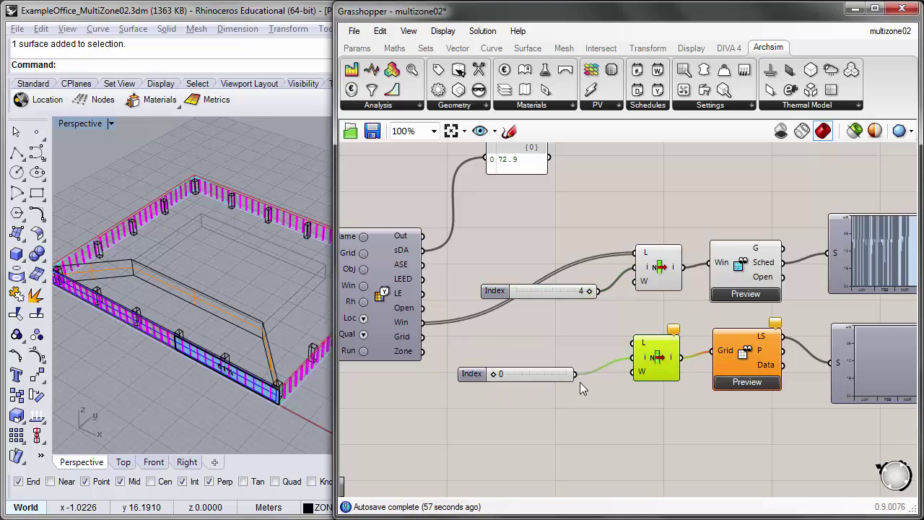
pyautogui.click(561, 376)
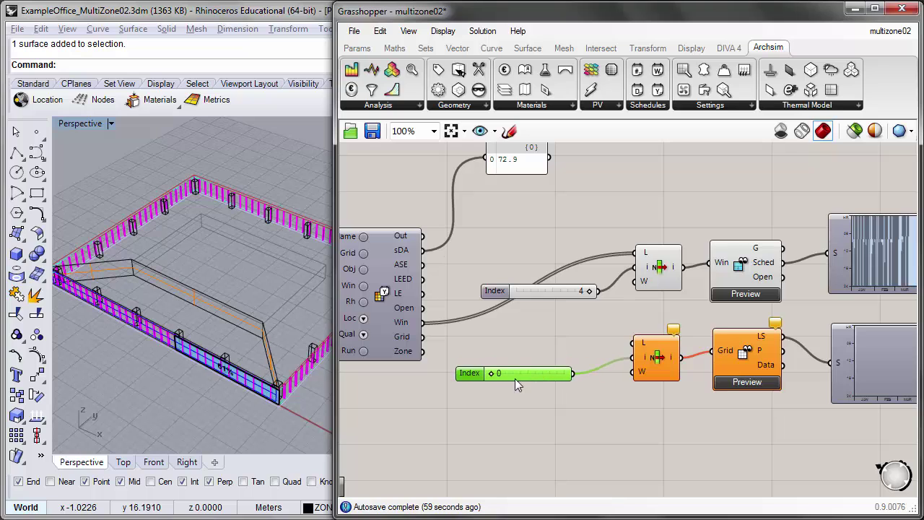
pyautogui.moveTo(423, 336); pyautogui.dragTo(633, 344)
# Examine the daylight availability grid in the south perimeter zone, enlarging the visible part of the Rhino viewport
pyautogui.scroll(4, 166, 339)
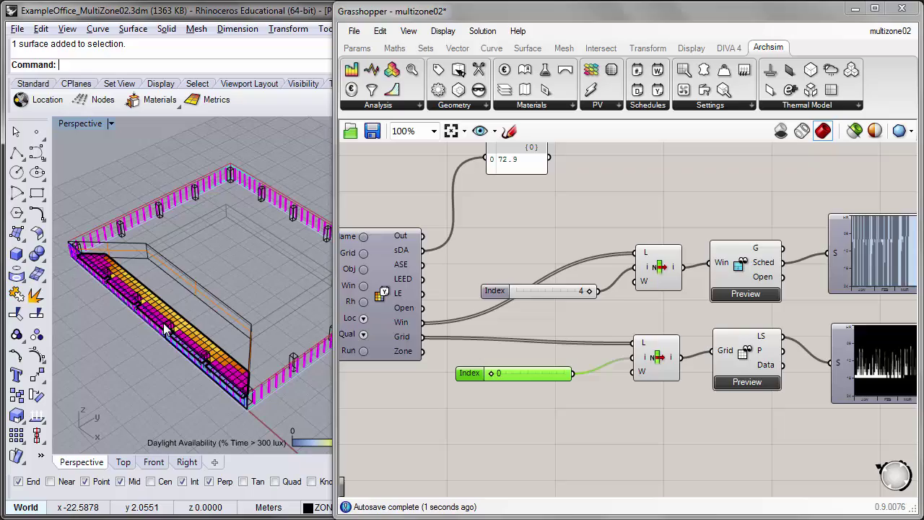
pyautogui.scroll(-3, 166, 339)
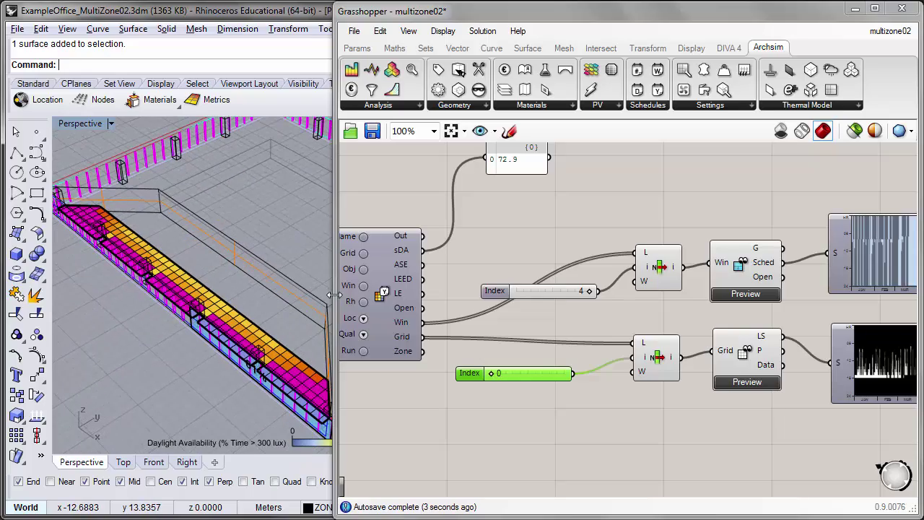
pyautogui.moveTo(334, 294); pyautogui.dragTo(397, 289)
pyautogui.moveTo(188, 312); pyautogui.dragTo(169, 299, button='right')
# Examine the shading and lighting schedule charts, selecting the lighting schedule chart and clearing the selection
pyautogui.moveTo(712, 338); pyautogui.dragTo(557, 324, button='right')
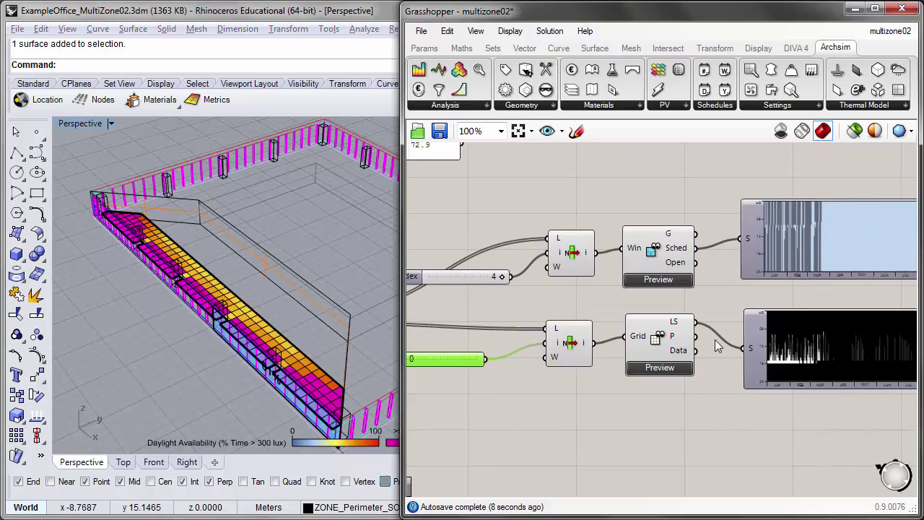
pyautogui.moveTo(788, 350); pyautogui.dragTo(665, 358, button='right')
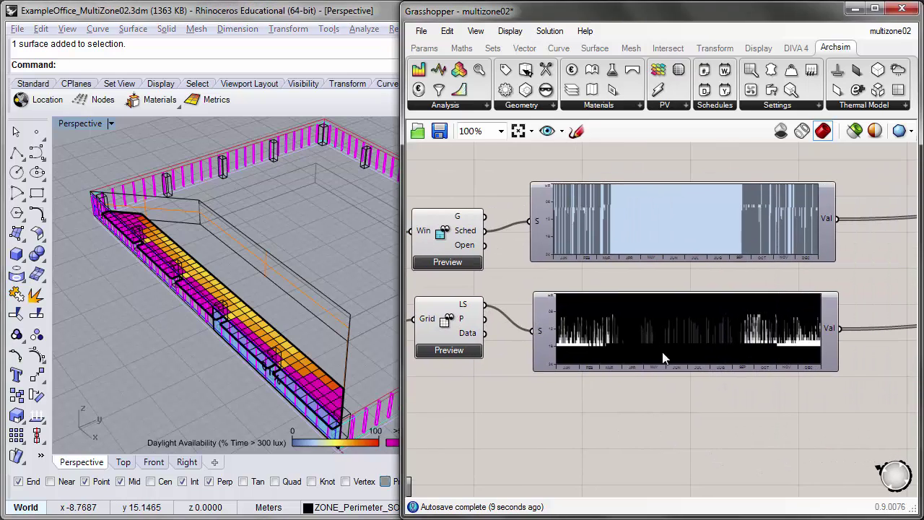
pyautogui.click(546, 318)
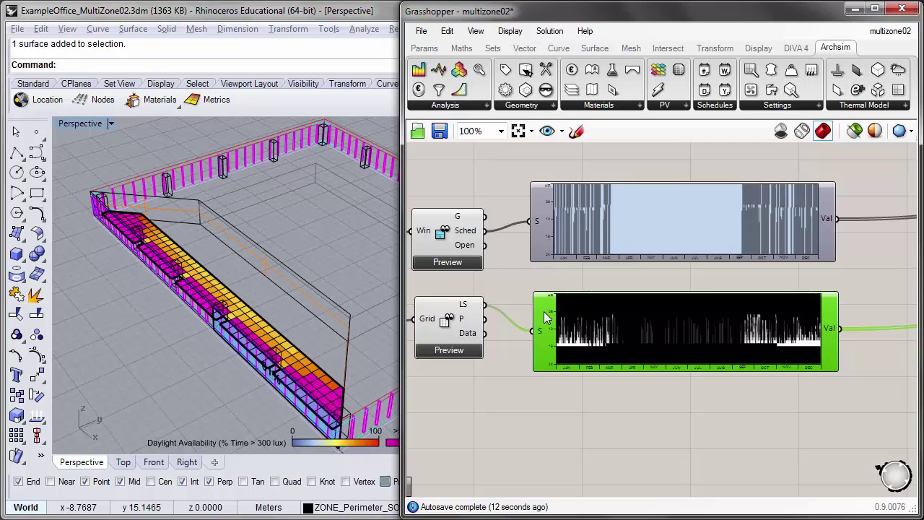
pyautogui.click(509, 361)
# Place a new DIVA 4 schedule viewer component below the lighting schedule chart, and delete it again
pyautogui.click(797, 48)
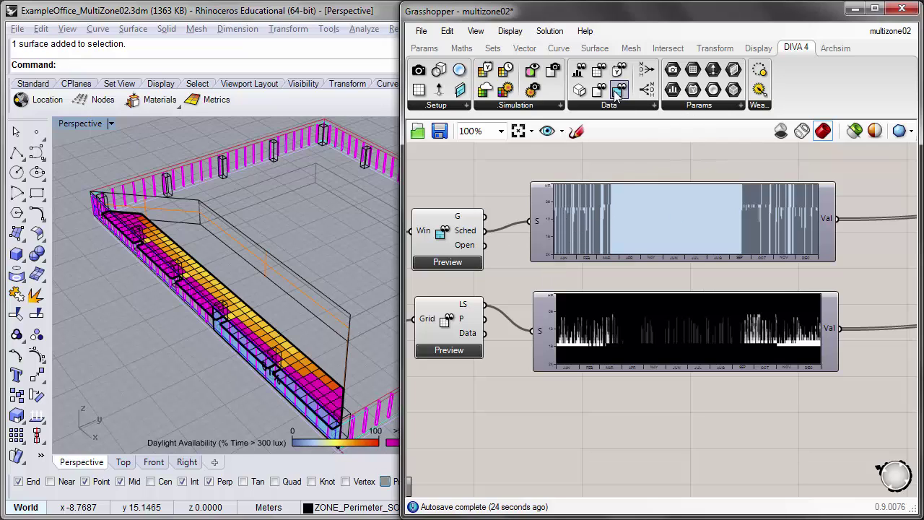
pyautogui.moveTo(619, 75); pyautogui.dragTo(636, 437)
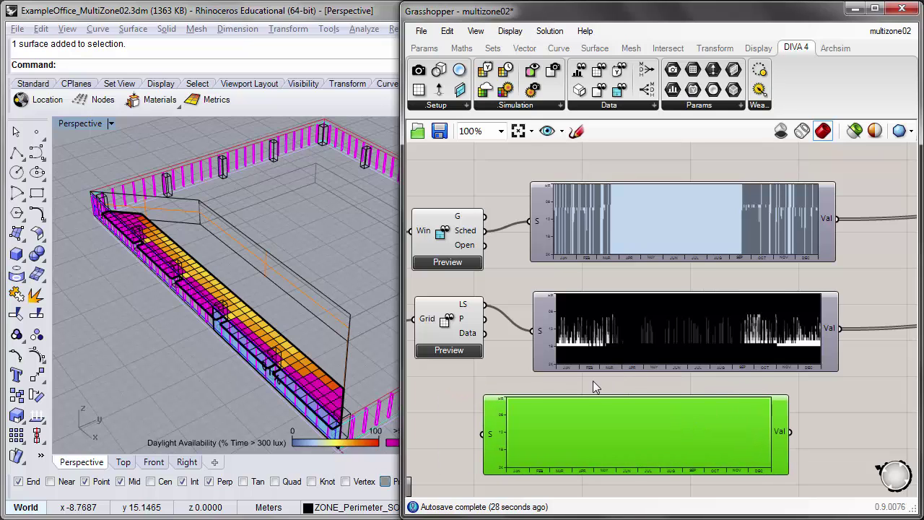
pyautogui.press('Delete')
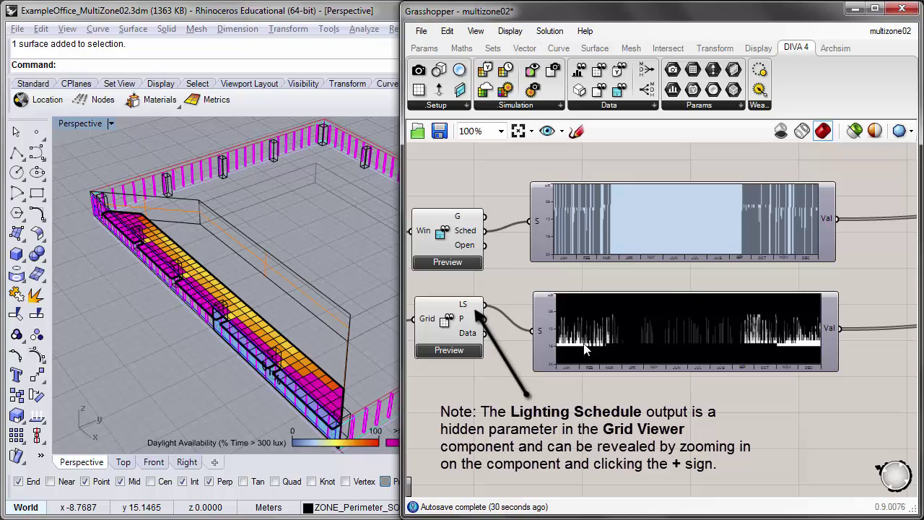
# Move the lighting schedule chart beneath the grid Index slider and compare it with the daylight grid in the Rhino model
pyautogui.moveTo(502, 338); pyautogui.dragTo(686, 331, button='right')
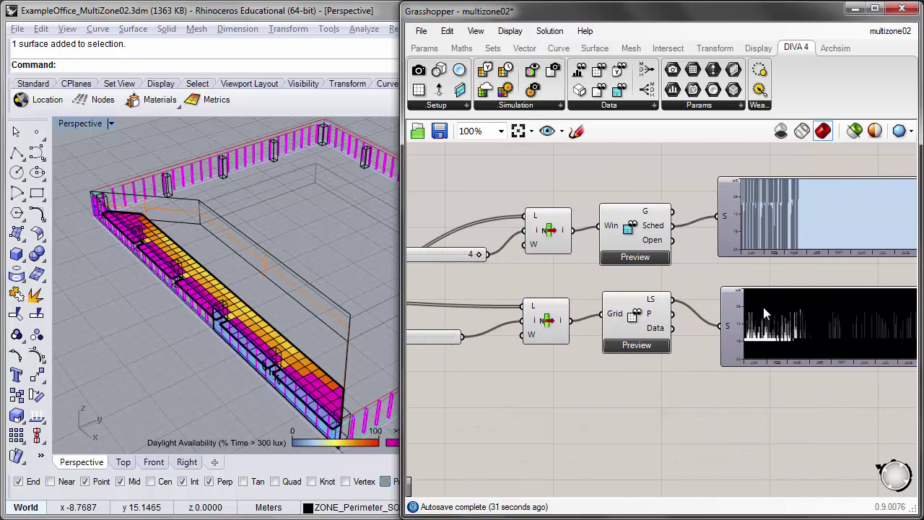
pyautogui.moveTo(763, 307); pyautogui.dragTo(514, 354)
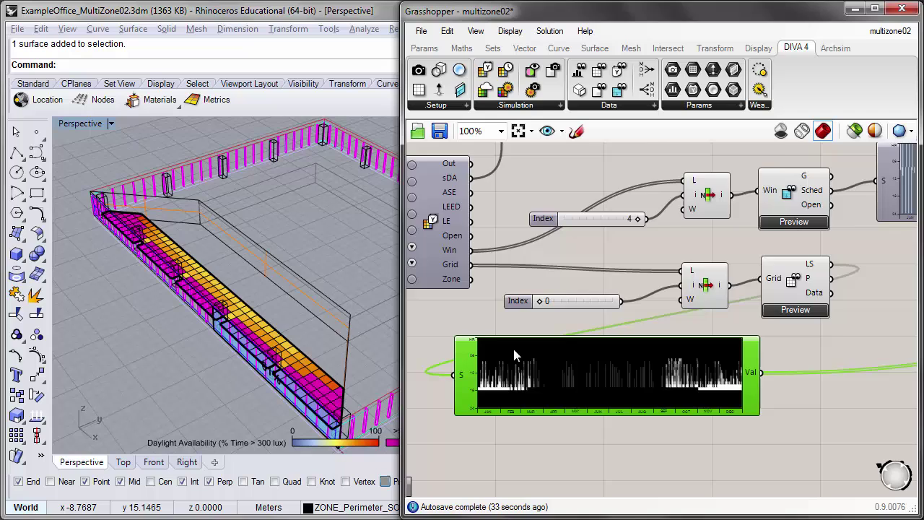
pyautogui.scroll(1, 514, 350)
pyautogui.moveTo(269, 302); pyautogui.dragTo(289, 310, button='right')
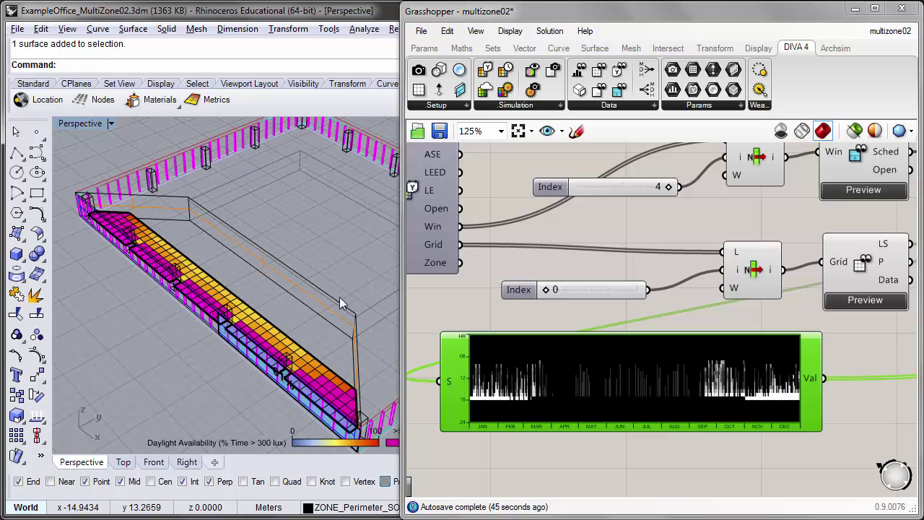
# Set the grid Index slider to 1 and examine that grid's lighting schedule chart alongside its daylight availability
pyautogui.moveTo(303, 309); pyautogui.dragTo(326, 314, button='right')
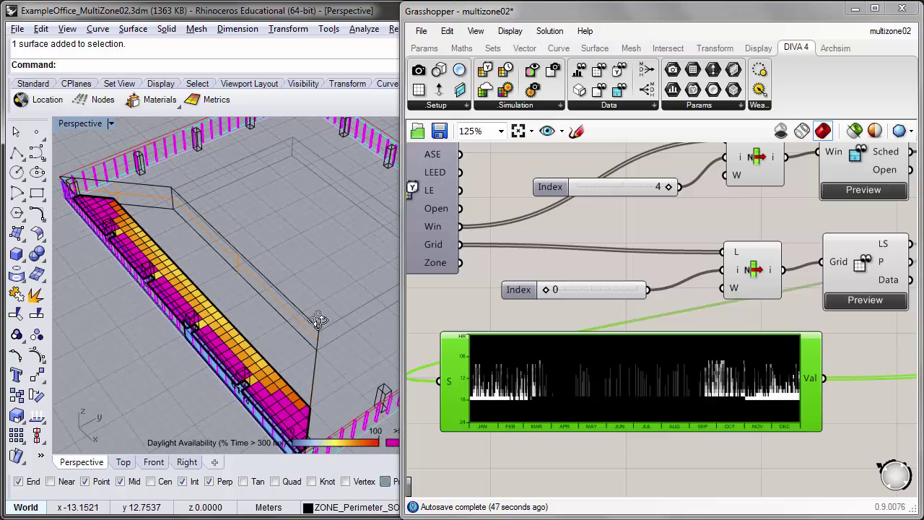
pyautogui.moveTo(543, 289); pyautogui.dragTo(579, 294)
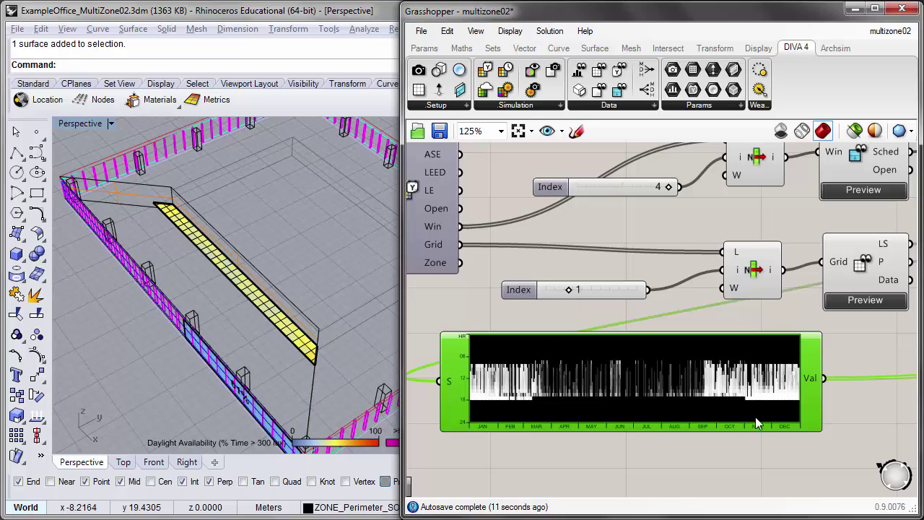
pyautogui.moveTo(478, 386); pyautogui.dragTo(512, 376, button='right')
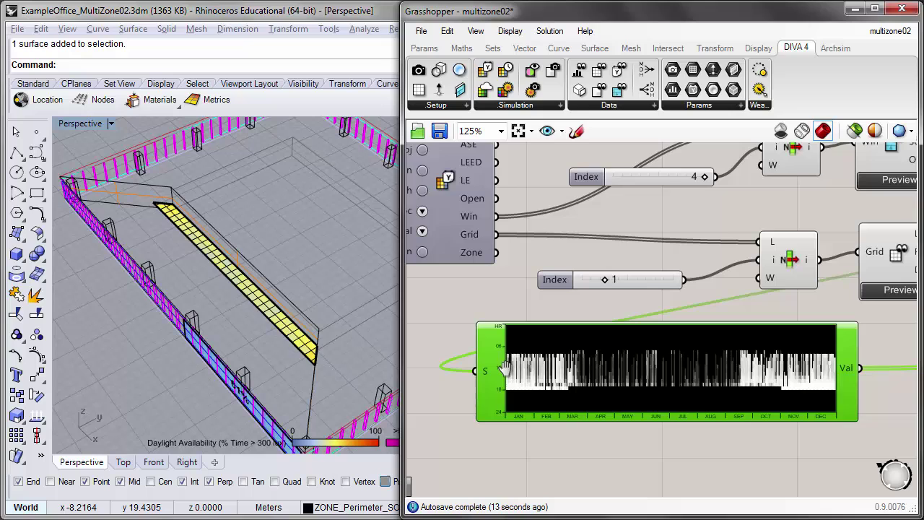
pyautogui.scroll(-1, 549, 387)
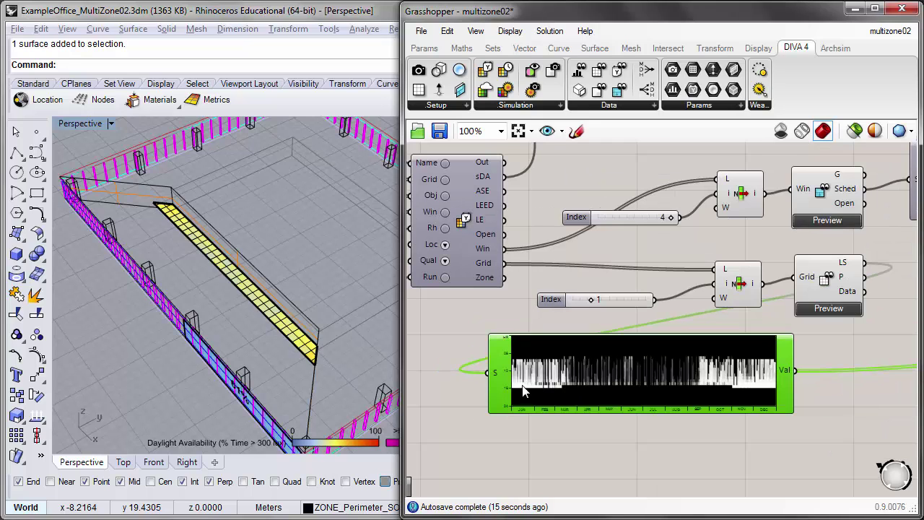
pyautogui.scroll(1, 530, 383)
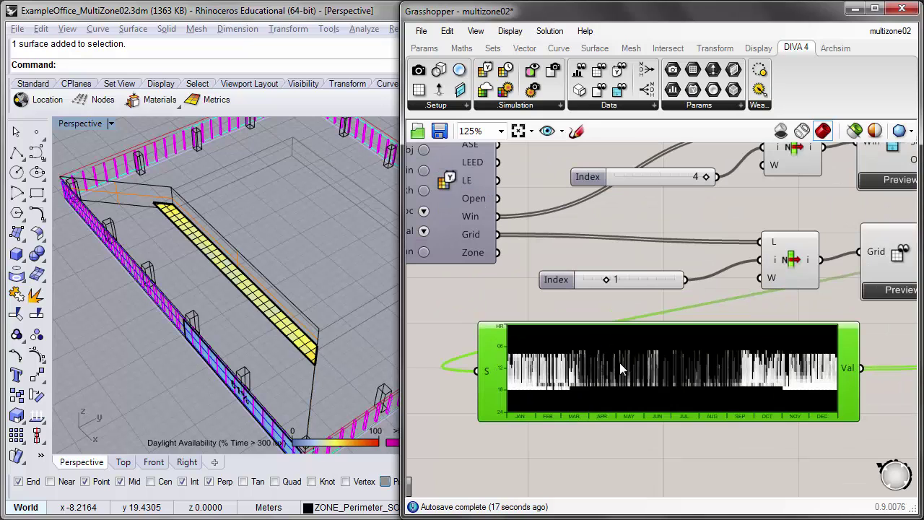
pyautogui.scroll(1, 597, 370)
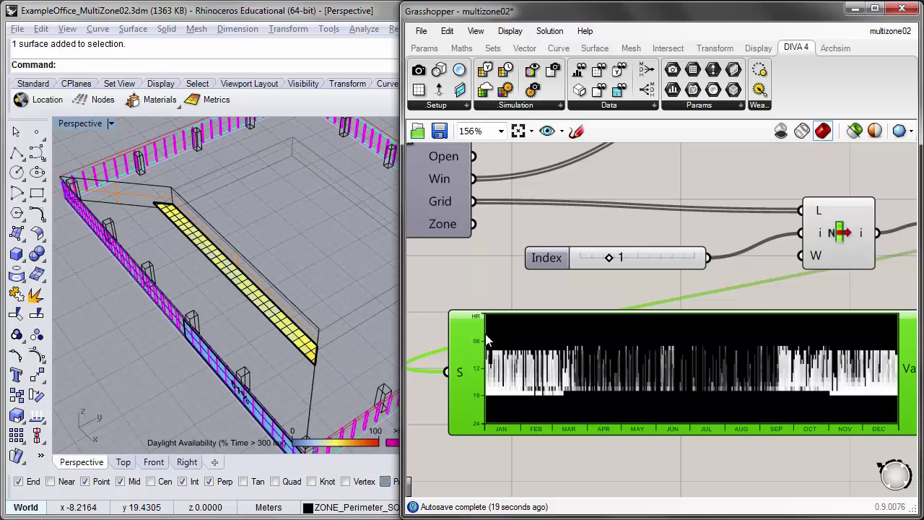
pyautogui.scroll(-1, 489, 334)
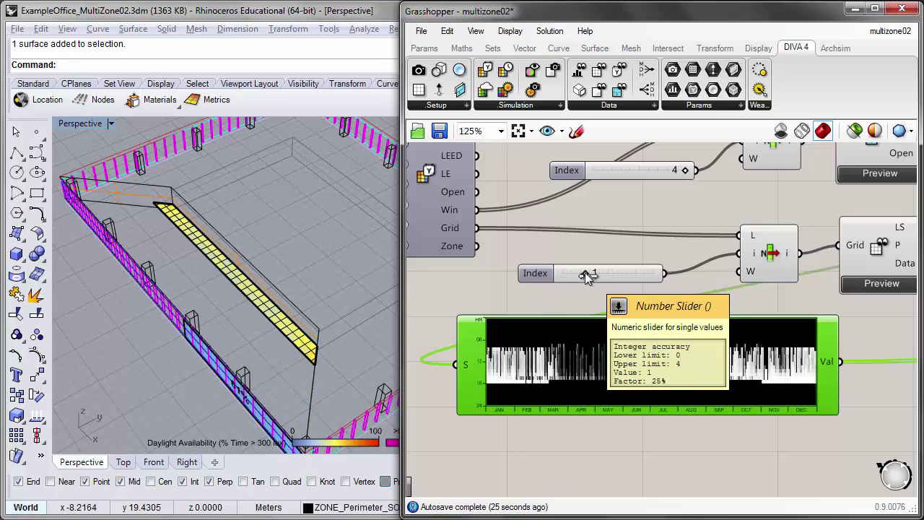
# Step the grid Index slider through 2 to 3, comparing the daylight availability grid with the lighting schedule for each
pyautogui.moveTo(595, 275); pyautogui.dragTo(598, 275)
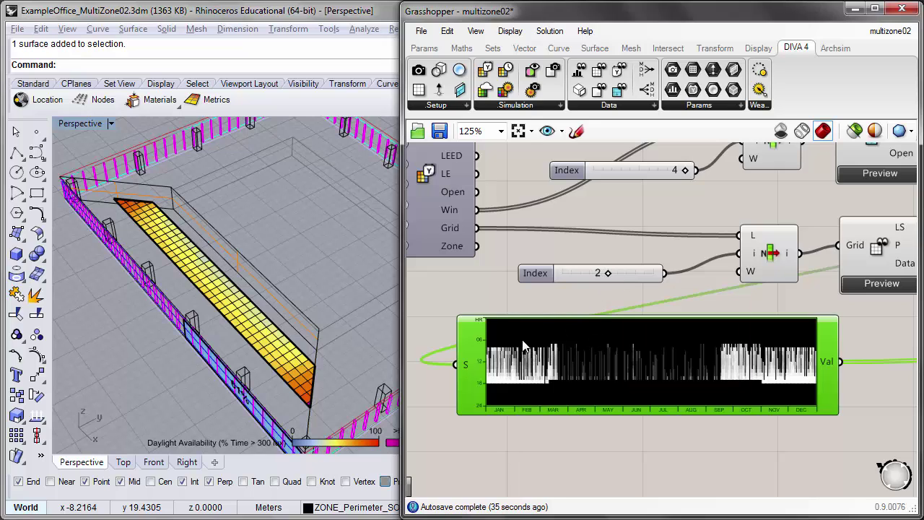
pyautogui.moveTo(608, 273); pyautogui.dragTo(623, 274)
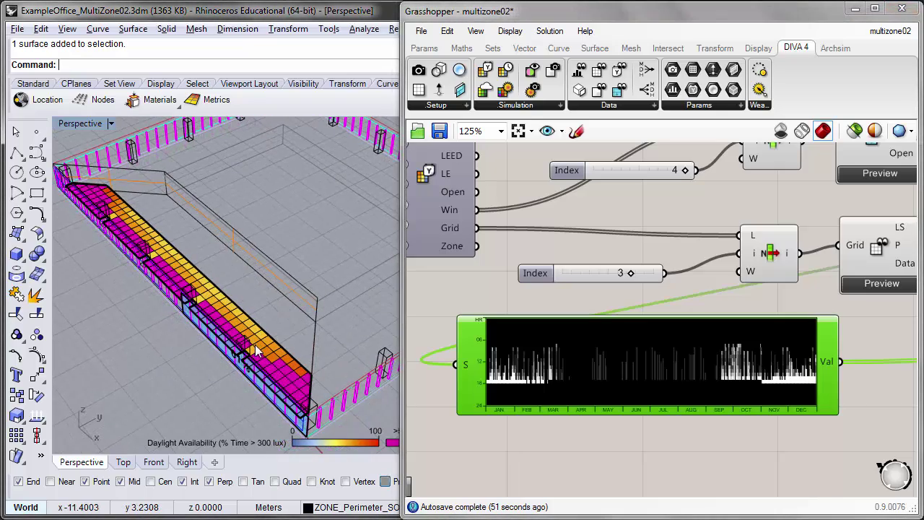
pyautogui.moveTo(181, 345); pyautogui.dragTo(231, 348, button='right')
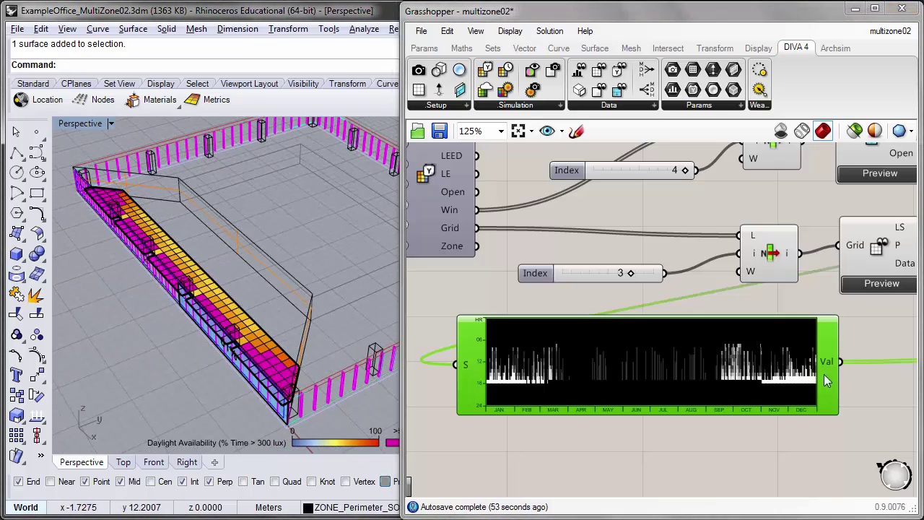
# Move the lighting schedule chart back beside the grid viewer component, directly beneath the shading schedule chart, and deselect it
pyautogui.scroll(-3, 495, 343)
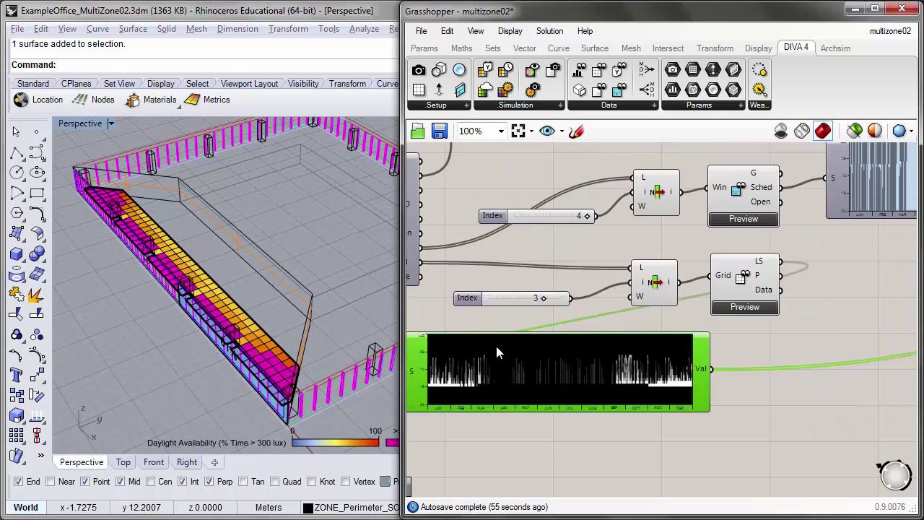
pyautogui.scroll(-2, 569, 359)
pyautogui.moveTo(550, 356); pyautogui.dragTo(740, 307)
pyautogui.scroll(1, 735, 313)
pyautogui.scroll(1, 707, 349)
pyautogui.click(656, 357)
pyautogui.moveTo(754, 305); pyautogui.dragTo(698, 294, button='right')
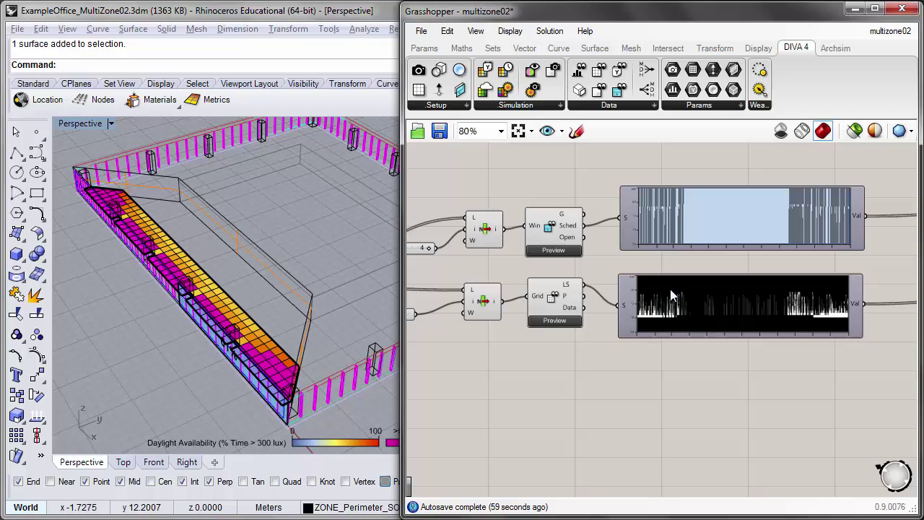
# Examine the south zone's daylight grid from several angles and trace the schedule charts' Val outputs to the DIVA_Shading and DIVA_Lighting array schedules
pyautogui.moveTo(150, 260); pyautogui.dragTo(120, 215, button='right')
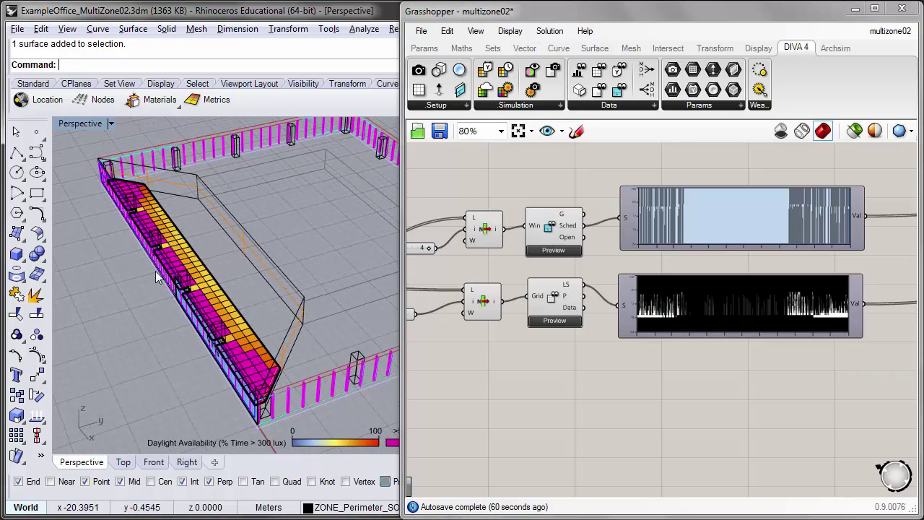
pyautogui.moveTo(237, 283); pyautogui.dragTo(177, 210, button='right')
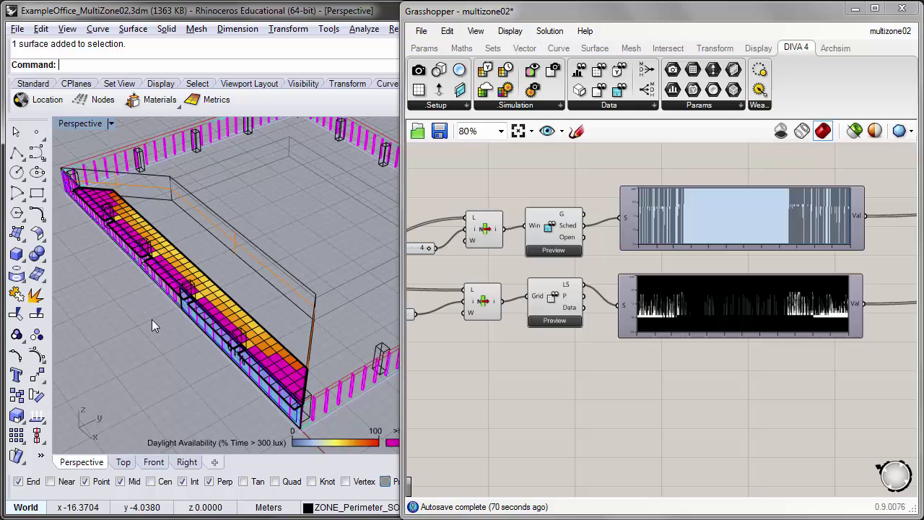
pyautogui.moveTo(278, 325); pyautogui.dragTo(232, 343, button='right')
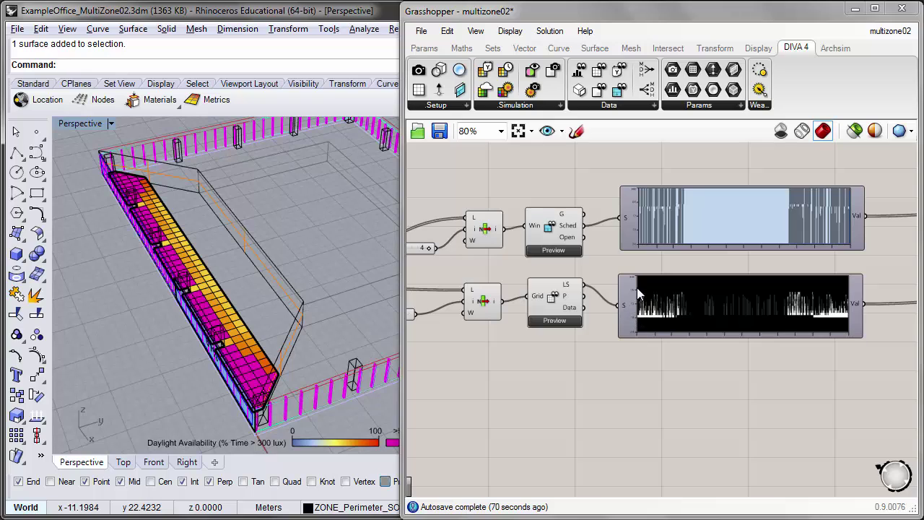
pyautogui.moveTo(532, 361); pyautogui.dragTo(615, 376, button='right')
pyautogui.moveTo(434, 330); pyautogui.dragTo(453, 322)
pyautogui.rightClick(629, 341)
pyautogui.rightClick(552, 356)
pyautogui.click(491, 357)
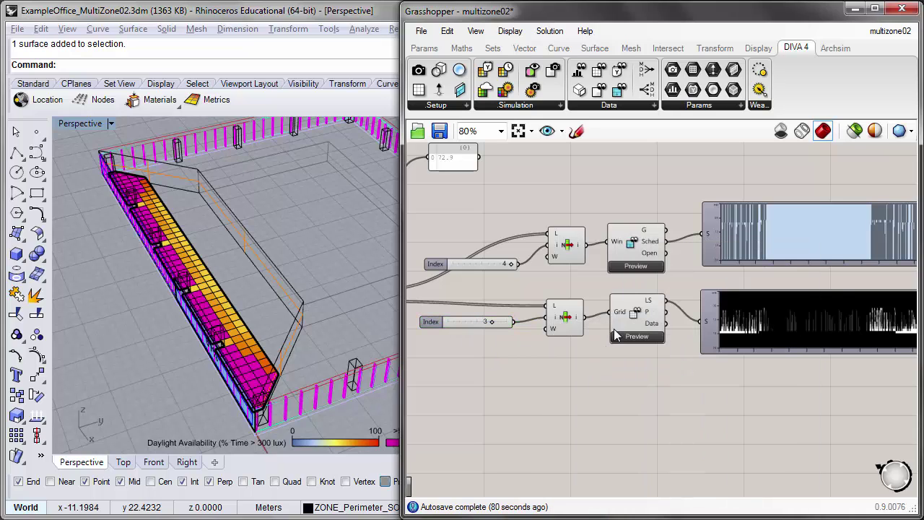
pyautogui.moveTo(803, 211); pyautogui.dragTo(631, 219, button='right')
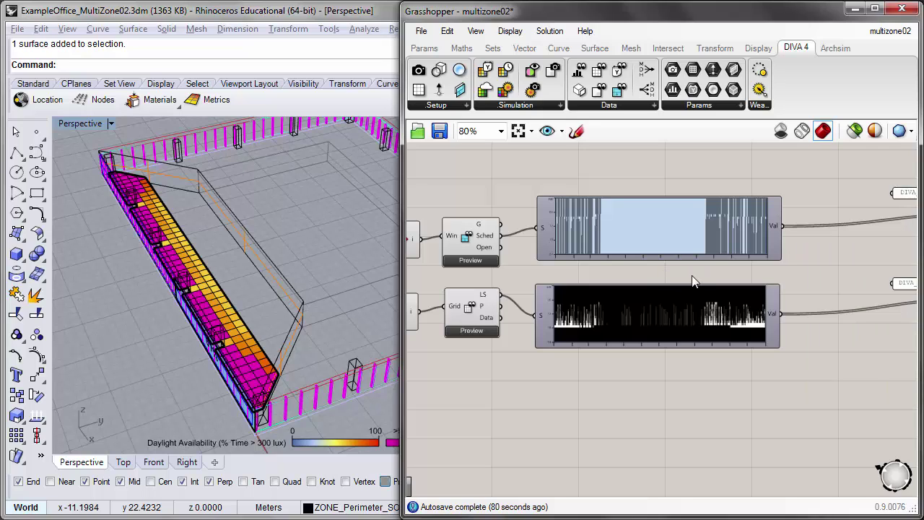
pyautogui.scroll(2, 692, 282)
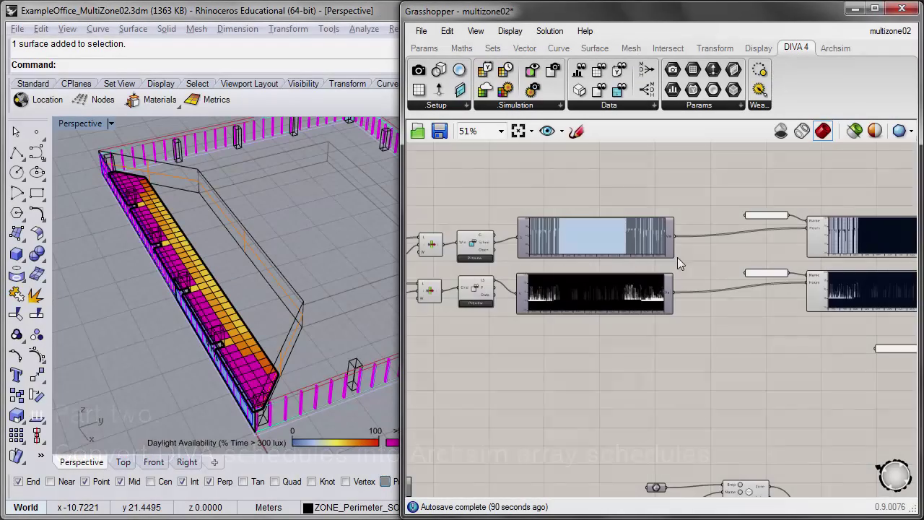
pyautogui.scroll(2, 678, 257)
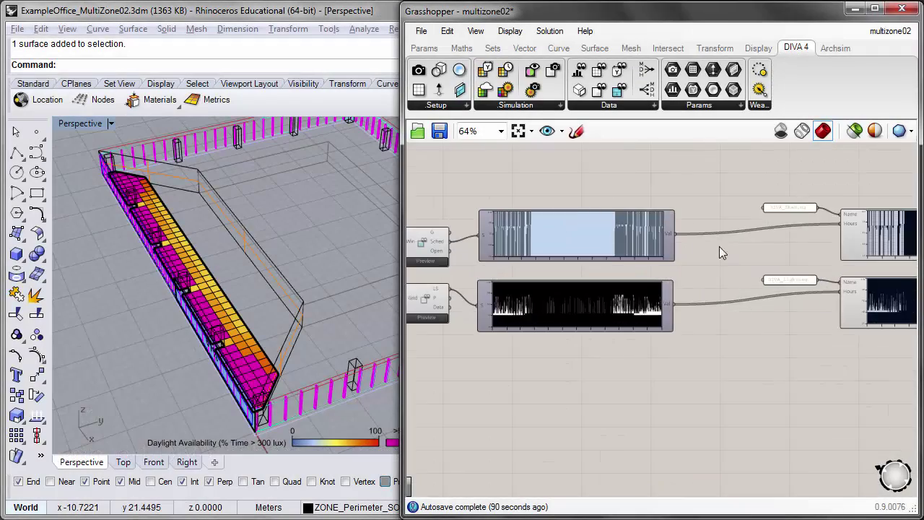
pyautogui.moveTo(797, 246); pyautogui.dragTo(744, 240, button='right')
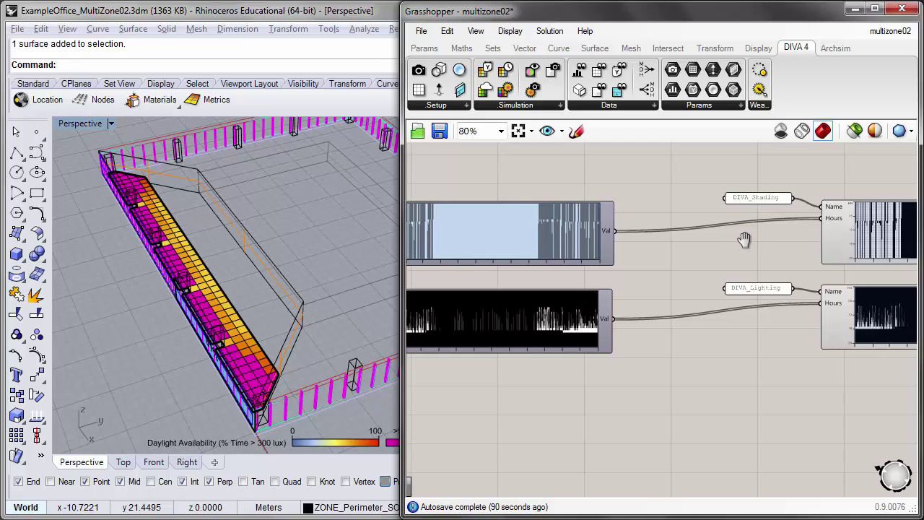
pyautogui.moveTo(744, 239); pyautogui.dragTo(685, 228, button='right')
# Place a new Archsim Array Schedule component above the DIVA_Shading schedule, and delete it again
pyautogui.click(833, 48)
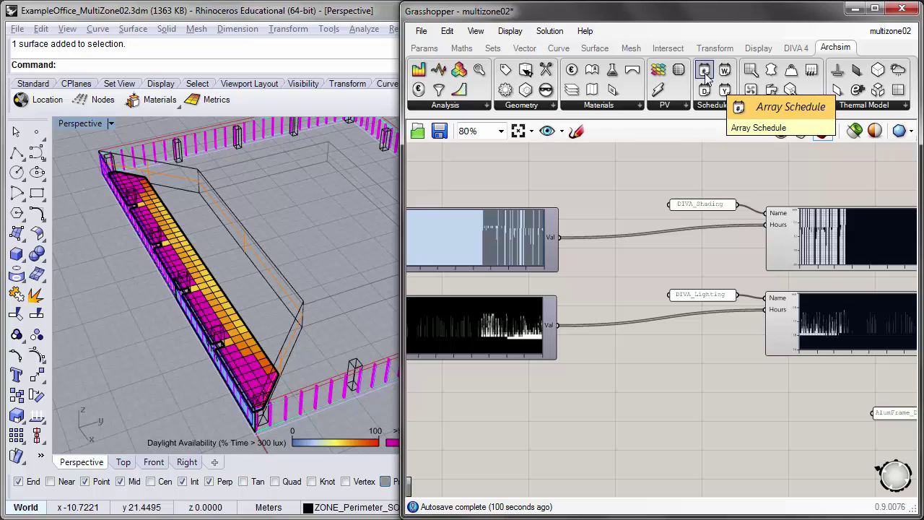
pyautogui.moveTo(708, 78); pyautogui.dragTo(779, 220)
pyautogui.scroll(-1, 579, 315)
pyautogui.scroll(1, 780, 221)
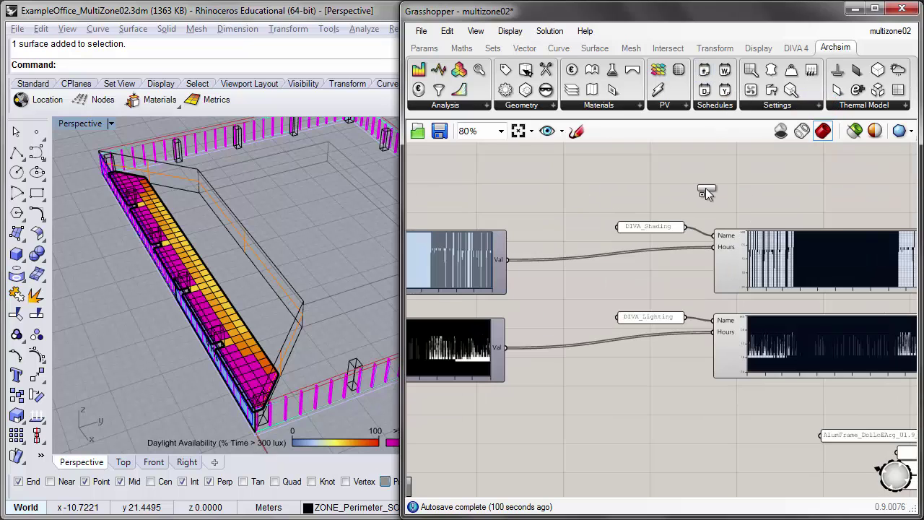
pyautogui.click(709, 189)
pyautogui.moveTo(723, 221); pyautogui.dragTo(601, 257, button='right')
pyautogui.moveTo(604, 229); pyautogui.dragTo(733, 209)
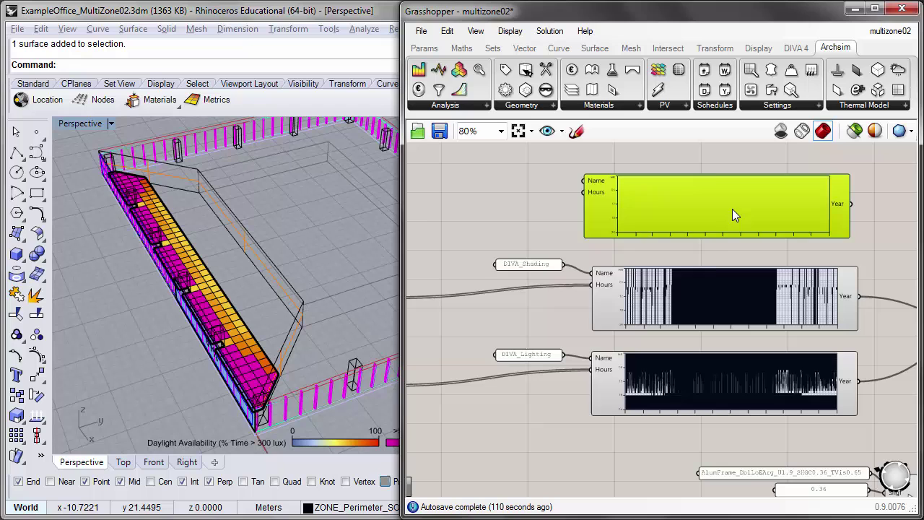
pyautogui.press('Delete')
# Inspect the shading schedule chart's hourly values in a new panel connected to its Val output, and delete the panel again
pyautogui.moveTo(418, 230); pyautogui.dragTo(458, 230, button='right')
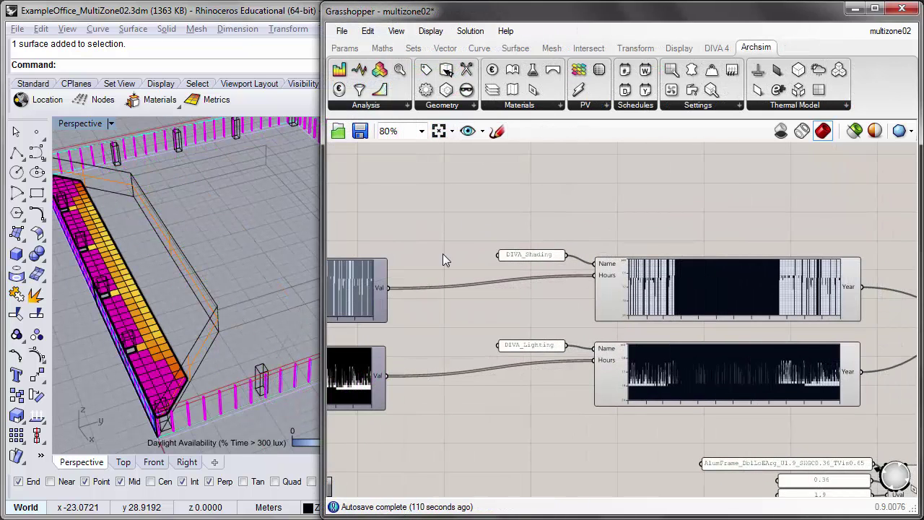
pyautogui.moveTo(442, 258); pyautogui.dragTo(451, 261, button='right')
pyautogui.doubleClick(450, 235)
pyautogui.write('panel')
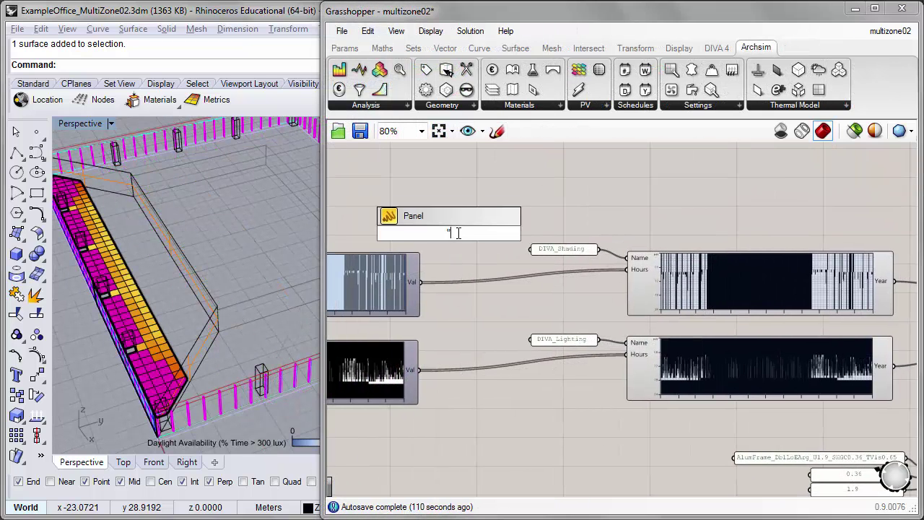
pyautogui.press('Return')
pyautogui.moveTo(423, 288); pyautogui.dragTo(409, 243)
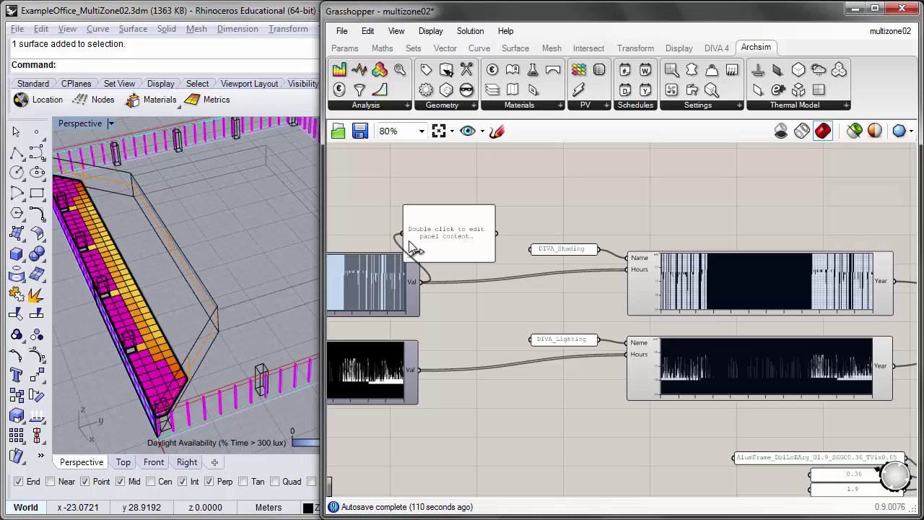
pyautogui.moveTo(453, 218); pyautogui.dragTo(489, 193)
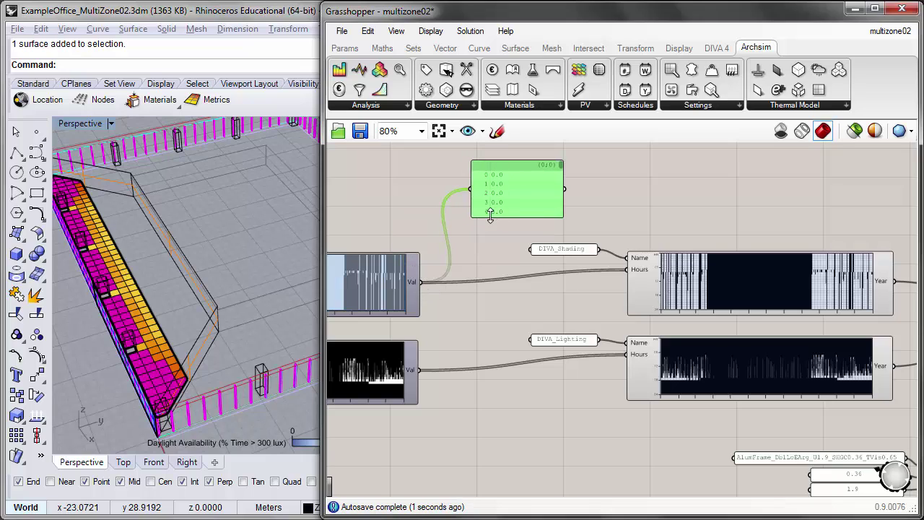
pyautogui.moveTo(488, 214); pyautogui.dragTo(500, 281)
pyautogui.moveTo(561, 175); pyautogui.dragTo(556, 200)
pyautogui.press('Delete')
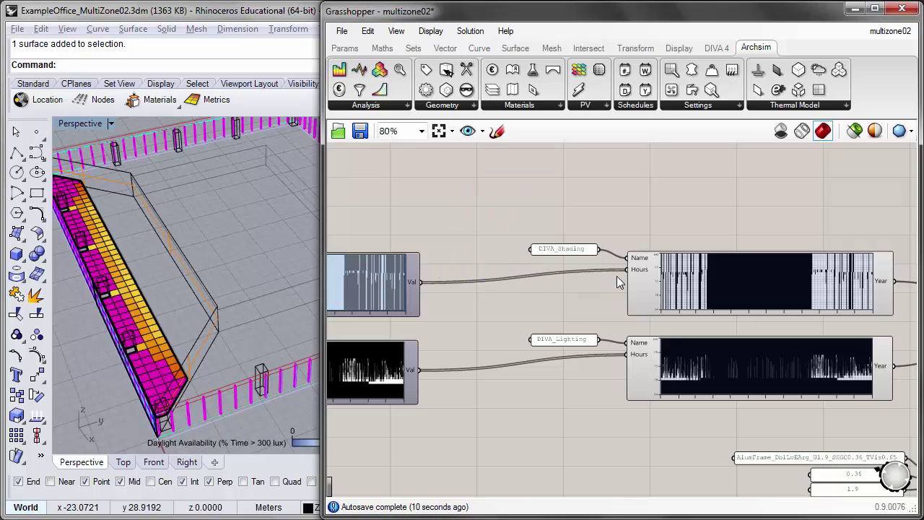
# Examine the Name and Hours inputs of the DIVA_Shading and DIVA_Lighting array schedules
pyautogui.moveTo(617, 276); pyautogui.dragTo(581, 274, button='right')
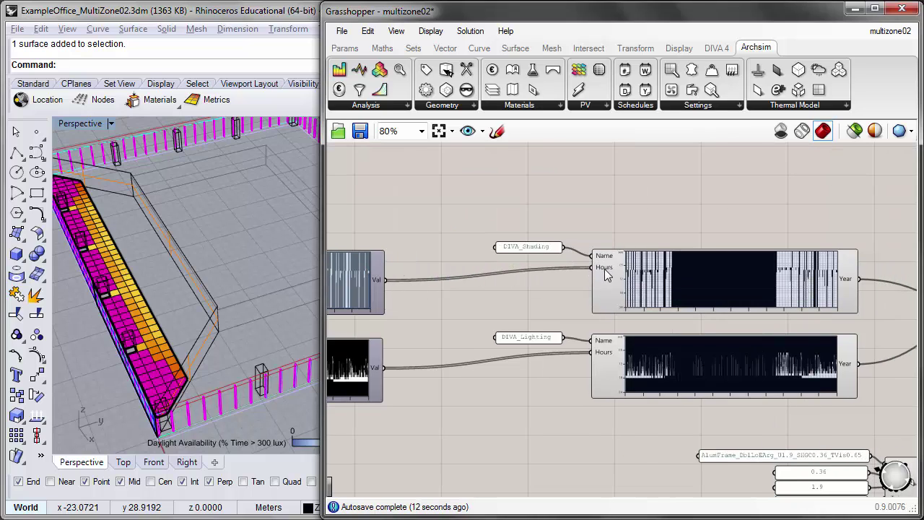
pyautogui.moveTo(605, 273)
pyautogui.scroll(2, 605, 273)
pyautogui.moveTo(605, 273); pyautogui.dragTo(489, 259, button='right')
pyautogui.moveTo(490, 260)
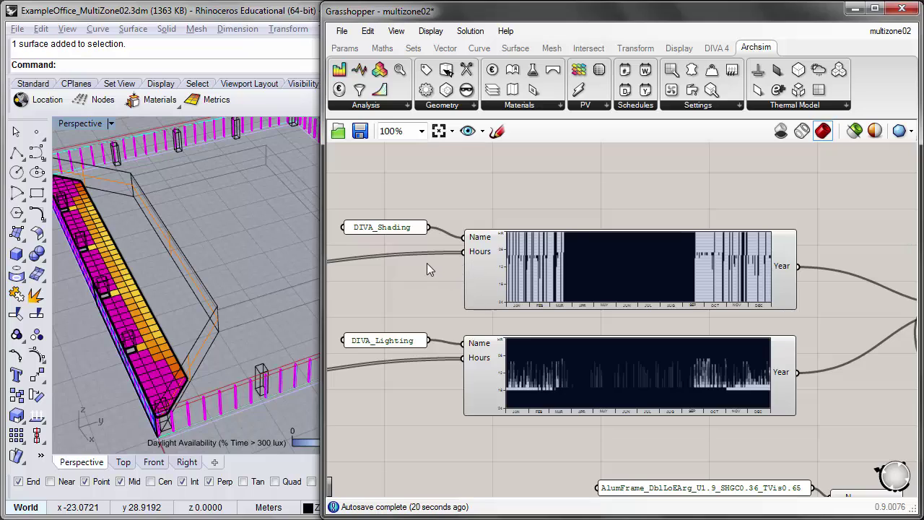
pyautogui.moveTo(336, 262); pyautogui.dragTo(376, 252, button='right')
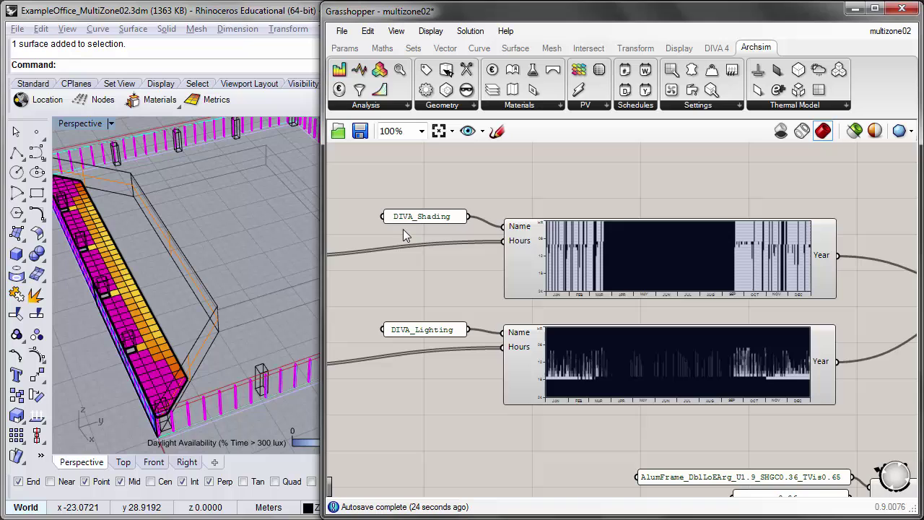
pyautogui.moveTo(446, 258); pyautogui.dragTo(564, 221, button='right')
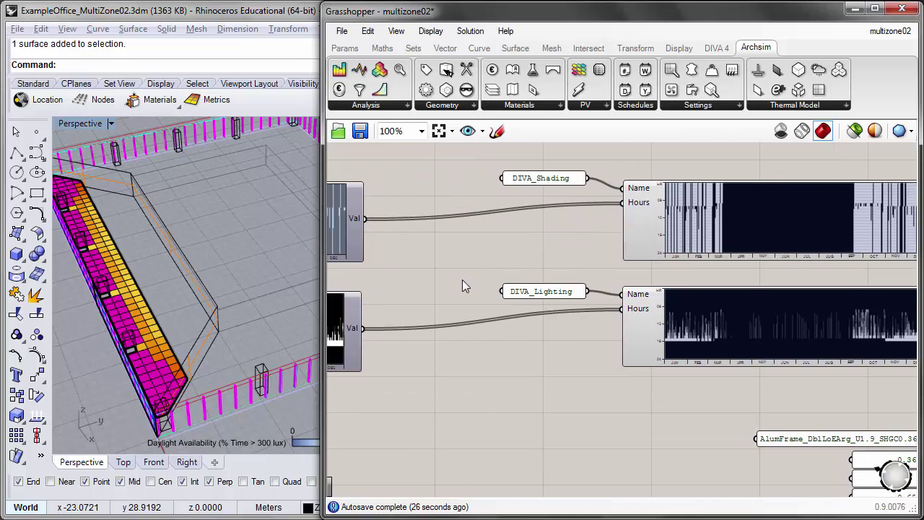
# Widen the Grasshopper window and trace both array schedules' Year outputs to the Library component's Sch input
pyautogui.moveTo(509, 298); pyautogui.dragTo(631, 282, button='right')
pyautogui.moveTo(325, 283); pyautogui.dragTo(145, 280)
pyautogui.moveTo(495, 296); pyautogui.dragTo(351, 330, button='right')
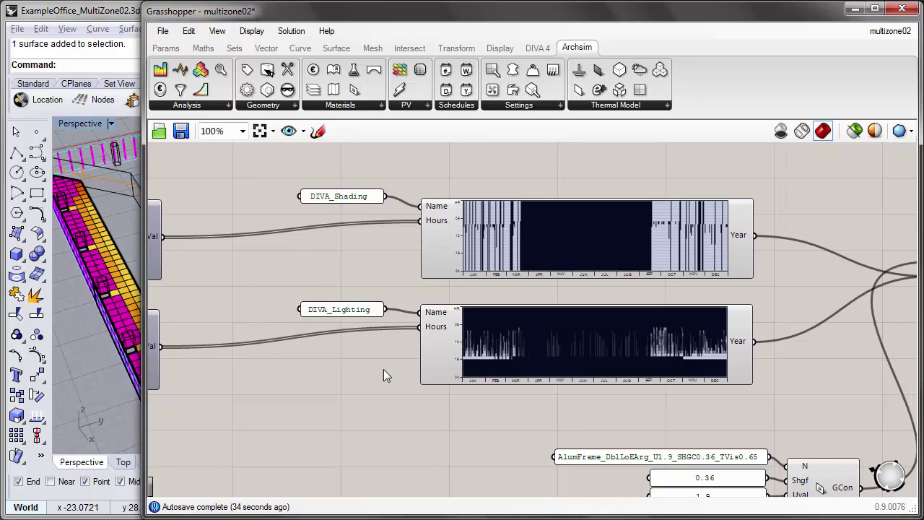
pyautogui.moveTo(642, 310); pyautogui.dragTo(639, 282, button='right')
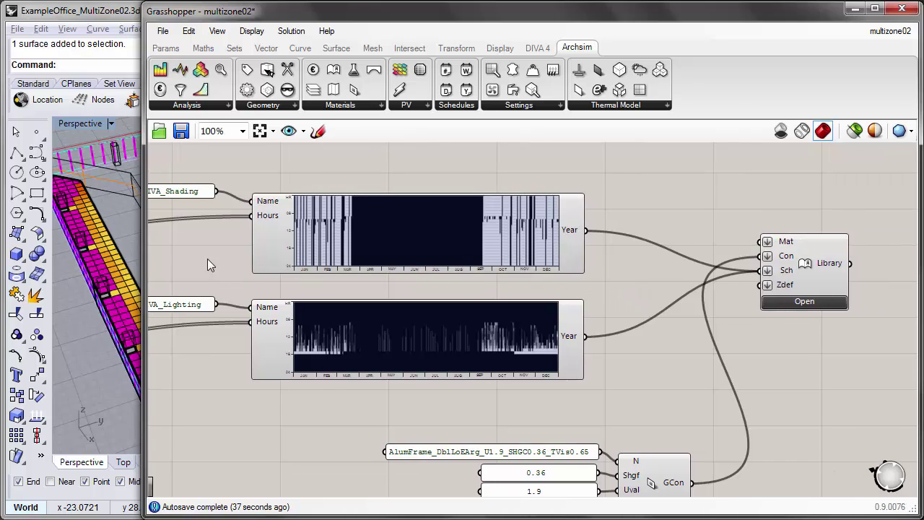
pyautogui.moveTo(141, 212); pyautogui.dragTo(171, 212)
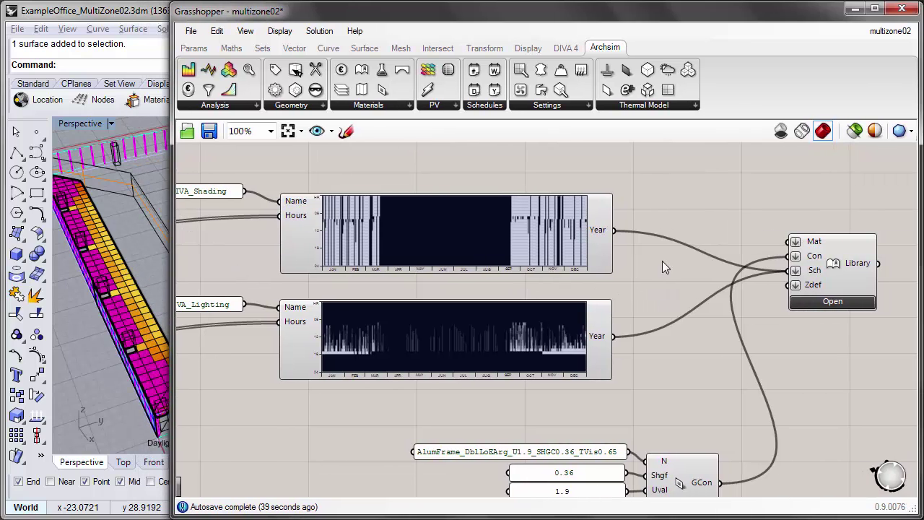
# Trace the Year wires of the shading and lighting array schedules into the Library component and examine its inputs
pyautogui.click(605, 239)
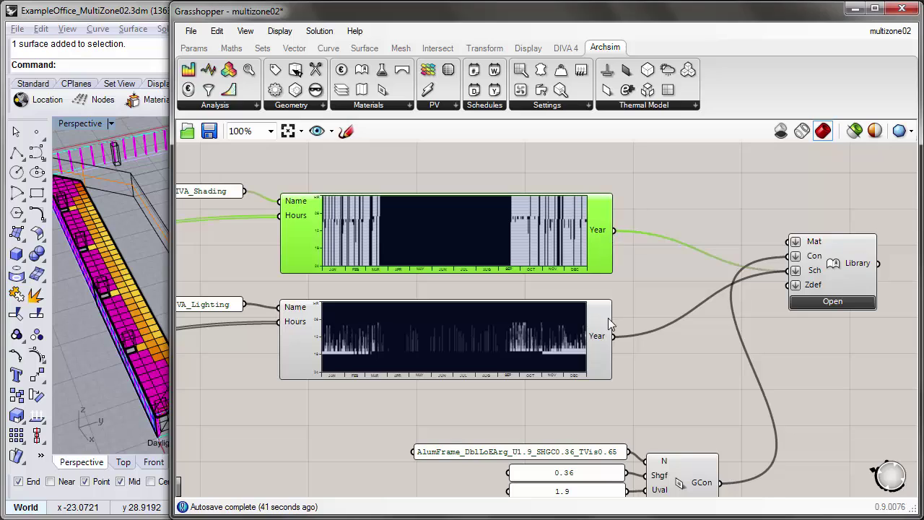
pyautogui.click(608, 320)
pyautogui.moveTo(658, 236); pyautogui.dragTo(562, 236, button='right')
pyautogui.moveTo(521, 230); pyautogui.dragTo(699, 272)
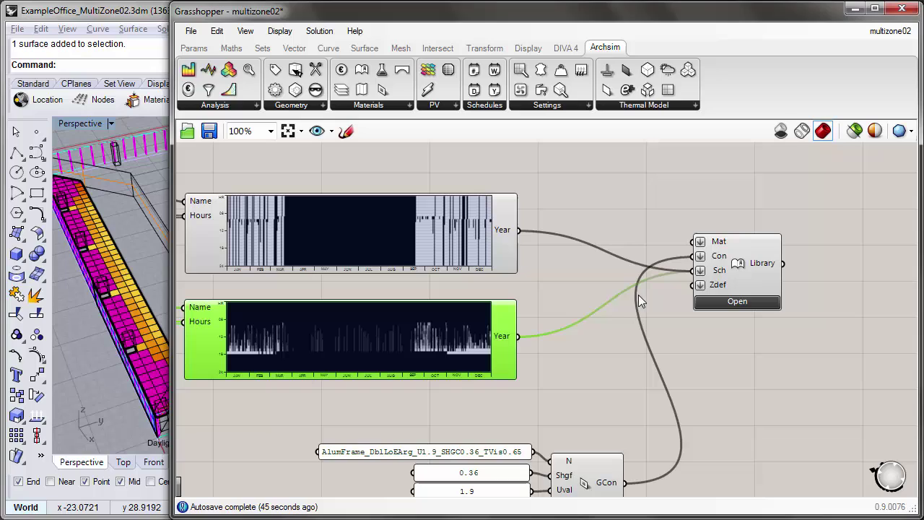
pyautogui.keyDown('shift'); pyautogui.moveTo(535, 335); pyautogui.dragTo(585, 288); pyautogui.keyUp('shift')
pyautogui.click(586, 287)
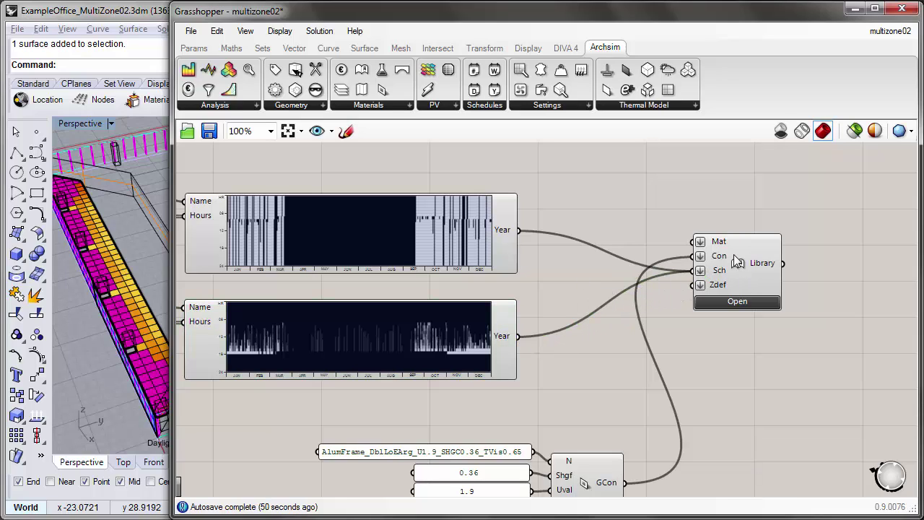
pyautogui.moveTo(750, 274); pyautogui.dragTo(752, 276)
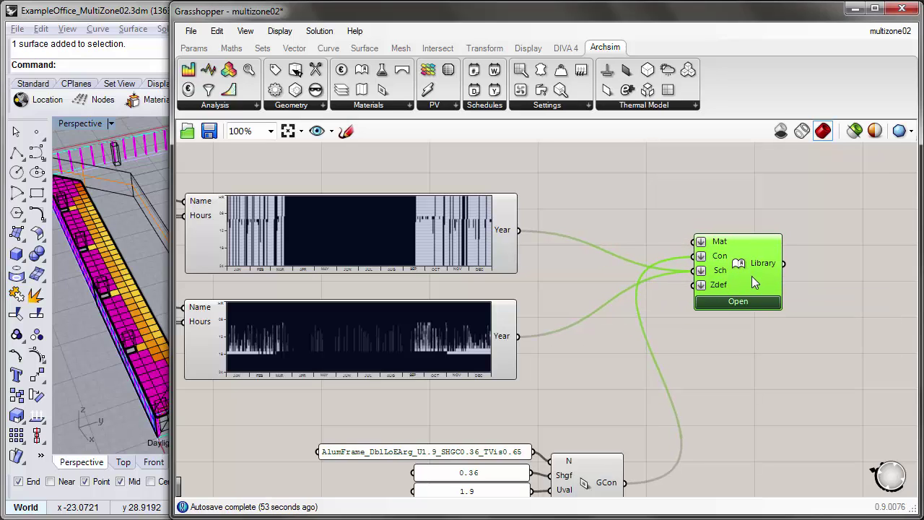
pyautogui.click(664, 326)
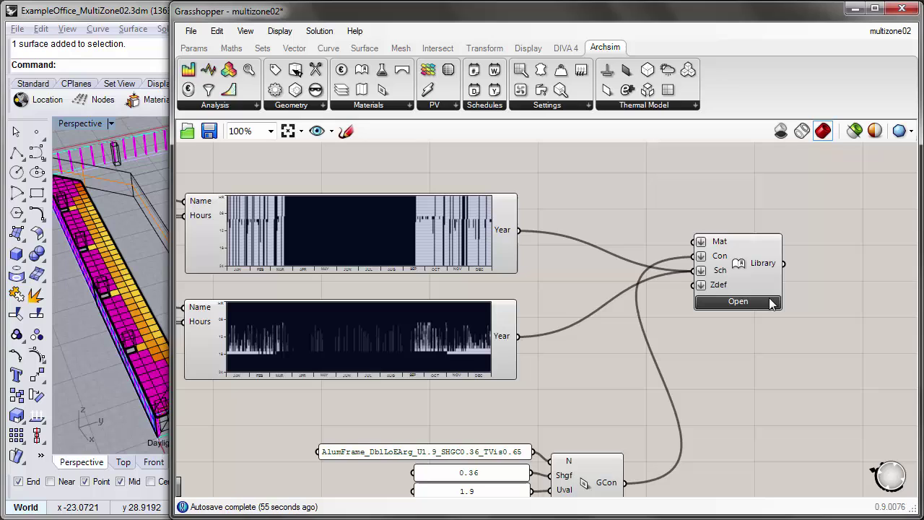
pyautogui.moveTo(751, 265); pyautogui.dragTo(753, 262)
pyautogui.click(714, 314)
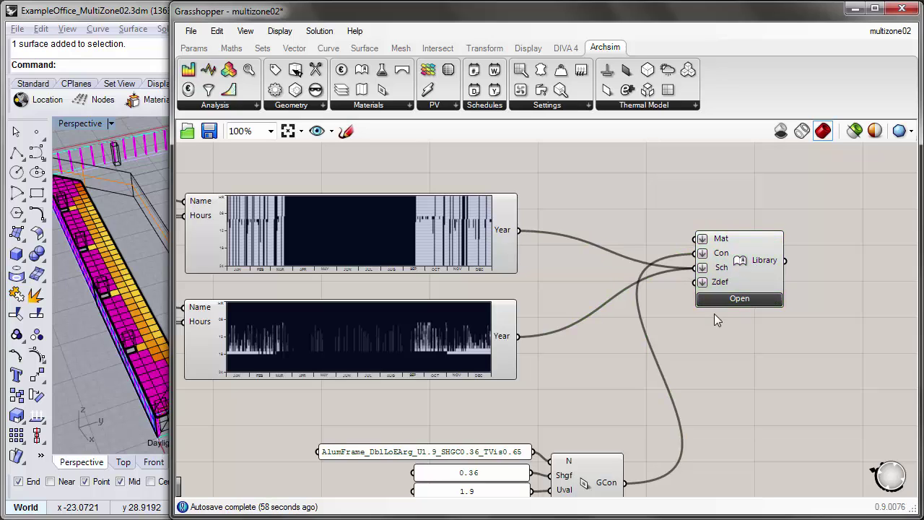
# Examine the glazing construction component's name, Shgf, Uval and Tvis inputs and its connection to the Library's Con input
pyautogui.moveTo(687, 367); pyautogui.dragTo(694, 294, button='right')
pyautogui.moveTo(658, 463); pyautogui.dragTo(286, 345)
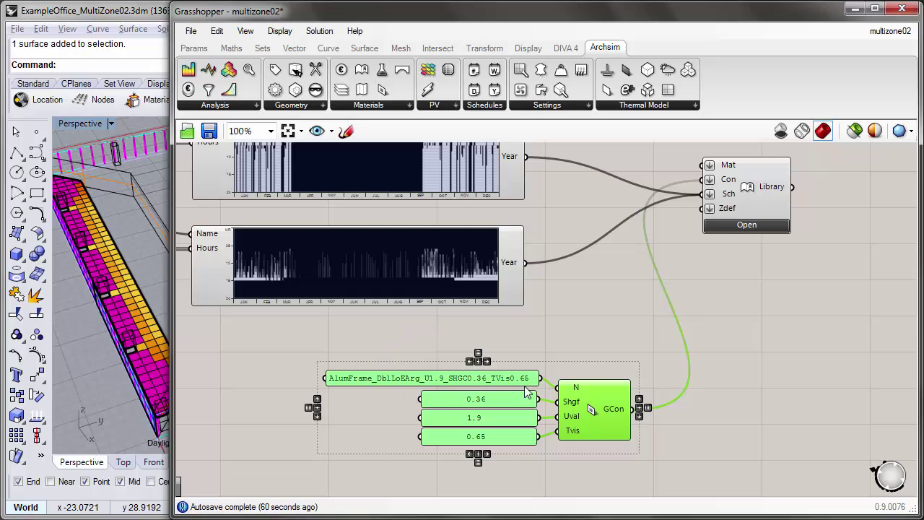
pyautogui.click(607, 335)
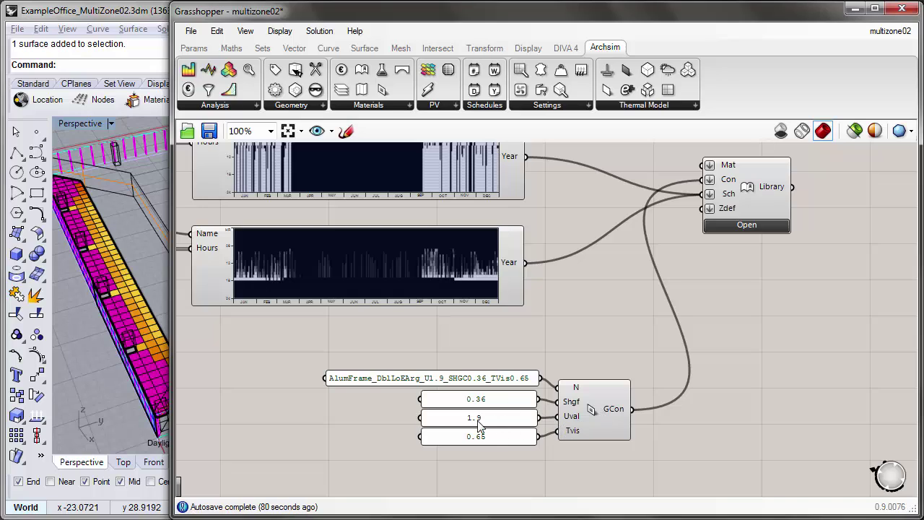
pyautogui.moveTo(616, 414); pyautogui.dragTo(556, 450, button='right')
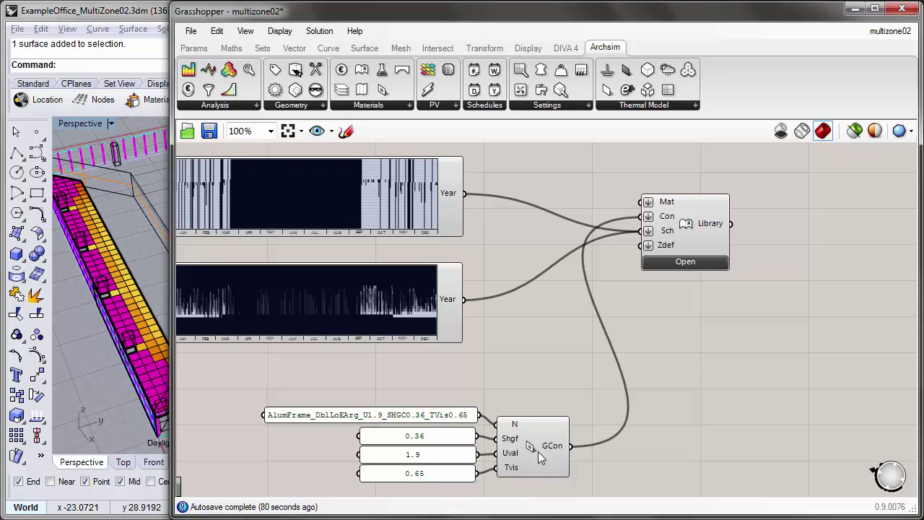
pyautogui.click(538, 452)
pyautogui.click(573, 313)
pyautogui.moveTo(691, 230); pyautogui.dragTo(693, 233)
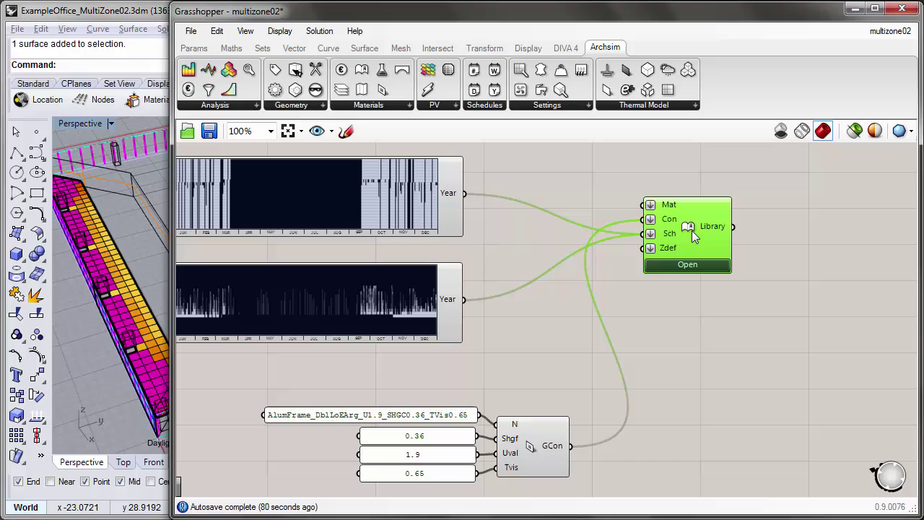
pyautogui.click(562, 299)
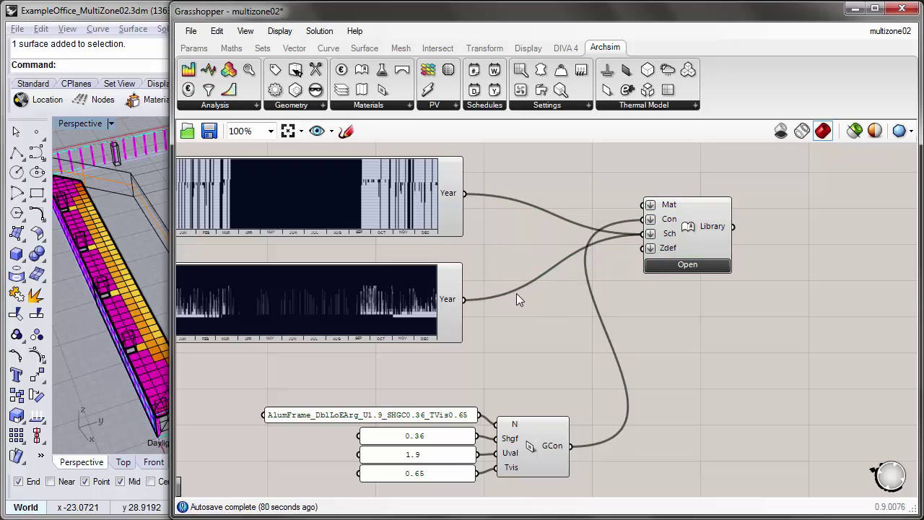
pyautogui.moveTo(251, 379); pyautogui.dragTo(679, 504)
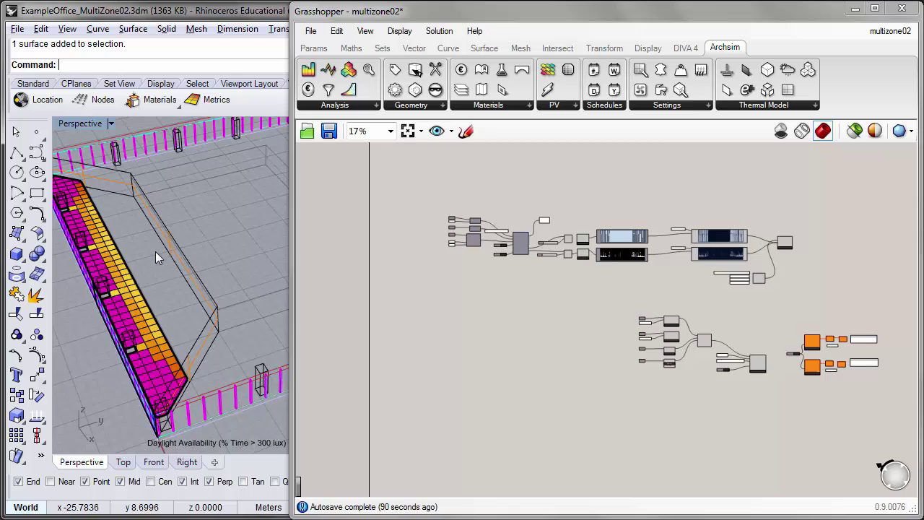
# Enlarge the Rhino viewport and examine the Perimeter and Core zone components alongside the office geometry
pyautogui.keyDown('shift'); pyautogui.moveTo(155, 251); pyautogui.dragTo(190, 261, button='right'); pyautogui.keyUp('shift')
pyautogui.moveTo(290, 247); pyautogui.dragTo(403, 242)
pyautogui.moveTo(792, 344); pyautogui.dragTo(712, 345, button='right')
pyautogui.scroll(3, 712, 345)
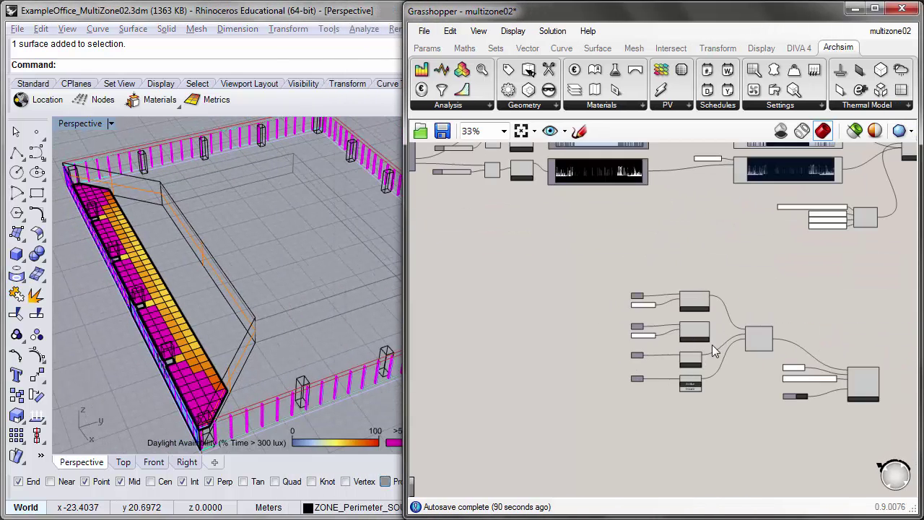
pyautogui.scroll(2, 712, 345)
pyautogui.scroll(2, 588, 309)
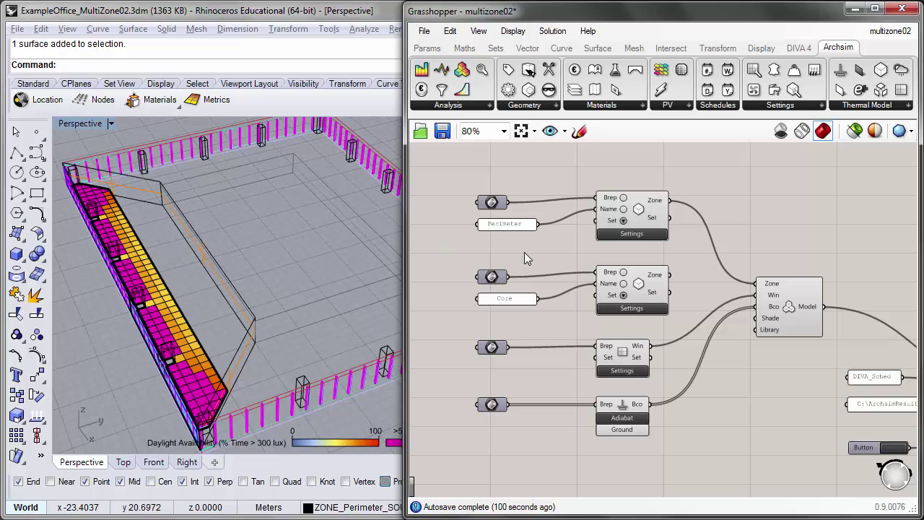
pyautogui.moveTo(124, 290); pyautogui.dragTo(174, 232, button='right')
pyautogui.rightClick(148, 278)
# Turn off the viewport previews of the DIVA grid viewer and window viewer components
pyautogui.scroll(-4, 656, 217)
pyautogui.moveTo(657, 217); pyautogui.dragTo(527, 334, button='right')
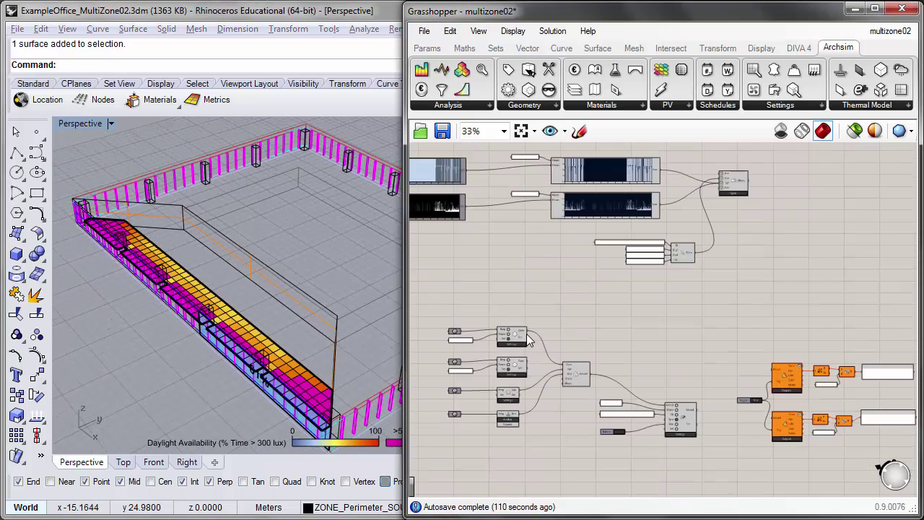
pyautogui.moveTo(745, 187); pyautogui.dragTo(749, 246, button='right')
pyautogui.scroll(1, 749, 245)
pyautogui.scroll(3, 749, 246)
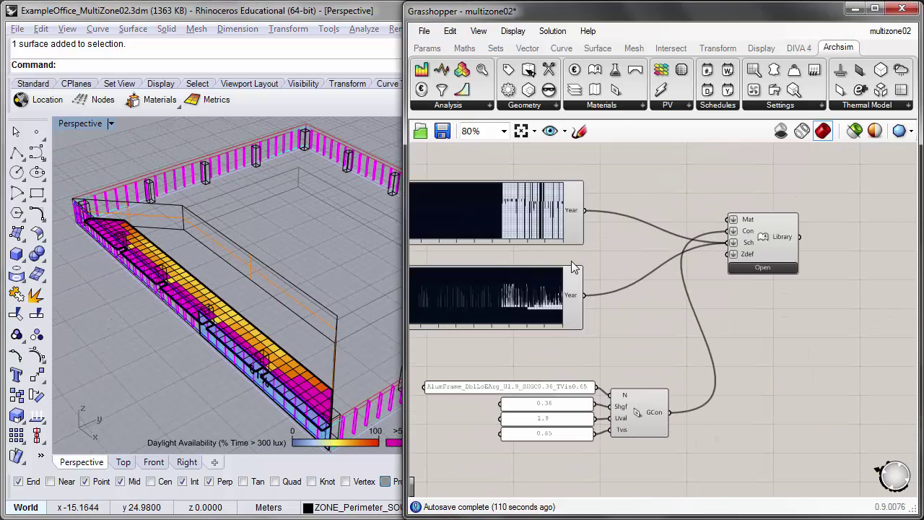
pyautogui.scroll(-2, 571, 260)
pyautogui.scroll(4, 593, 266)
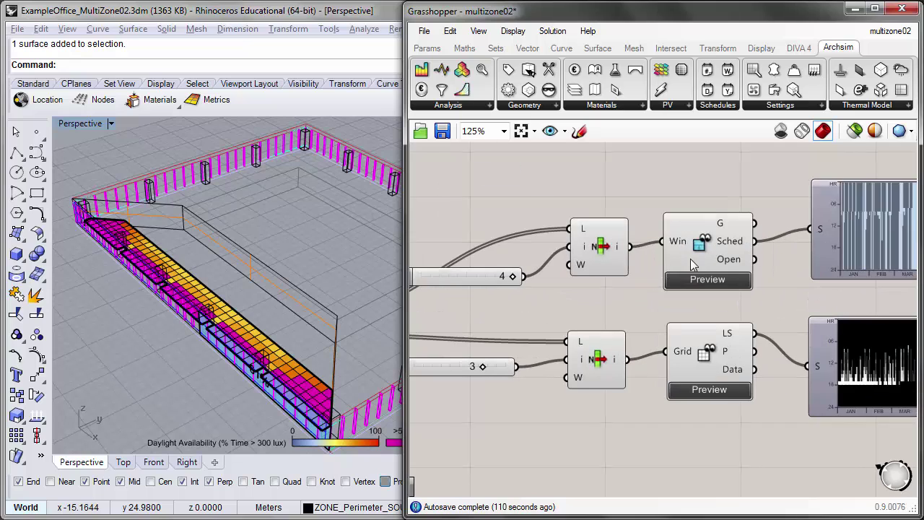
pyautogui.rightClick(701, 360)
pyautogui.click(711, 390)
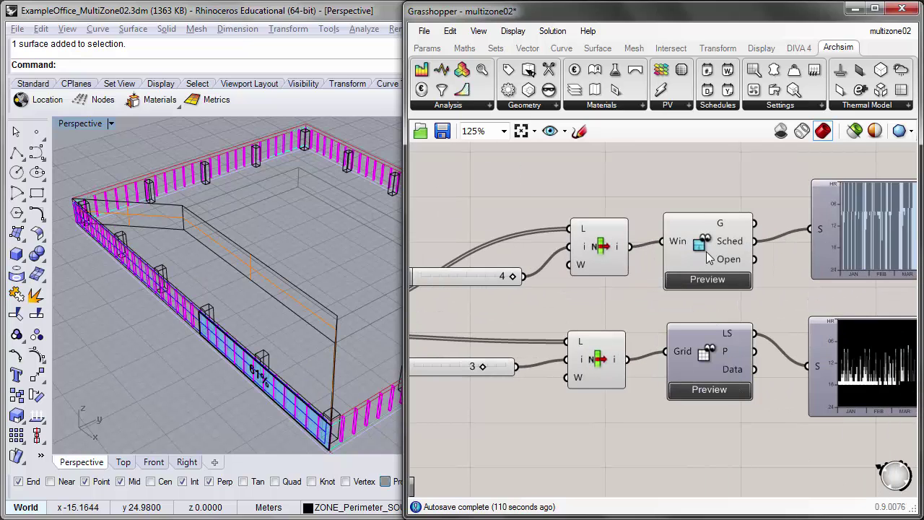
pyautogui.rightClick(701, 244)
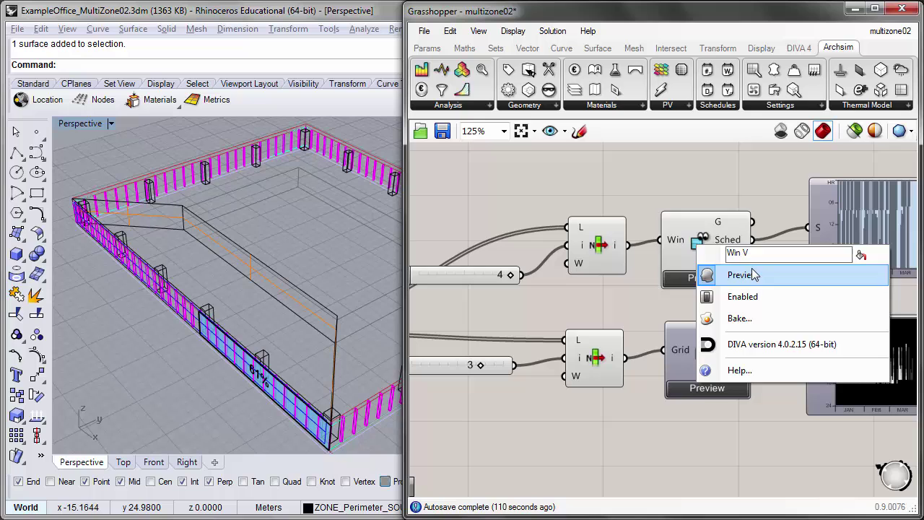
pyautogui.click(735, 271)
# Examine the thermal model's zone, window and boundary components and highlight the window surface in the Rhino viewport
pyautogui.moveTo(402, 239); pyautogui.dragTo(393, 266)
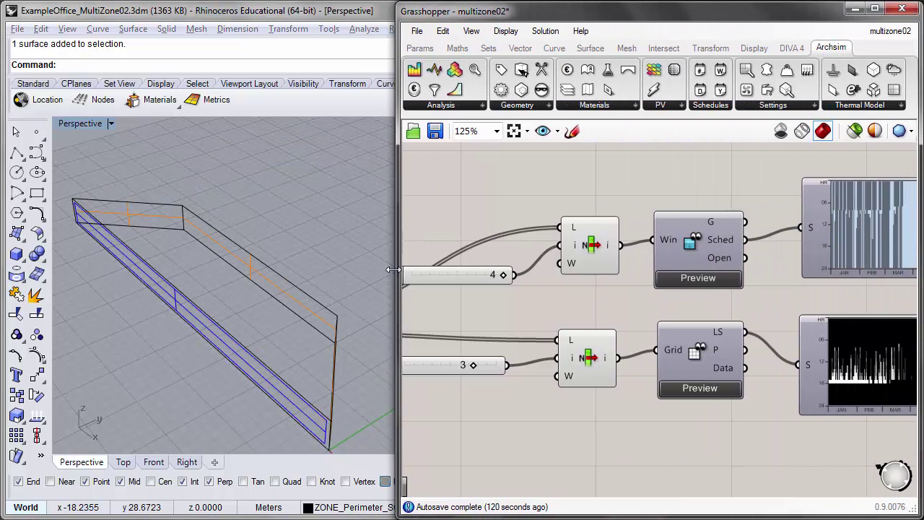
pyautogui.scroll(-5, 542, 288)
pyautogui.moveTo(542, 288); pyautogui.dragTo(608, 243, button='right')
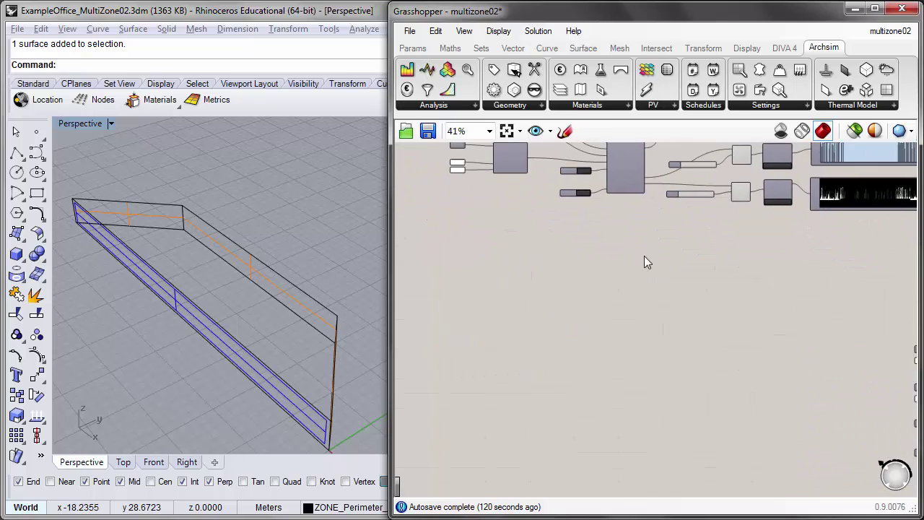
pyautogui.scroll(-3, 644, 255)
pyautogui.moveTo(581, 273); pyautogui.dragTo(437, 287, button='right')
pyautogui.scroll(6, 694, 332)
pyautogui.moveTo(674, 296); pyautogui.dragTo(583, 202, button='right')
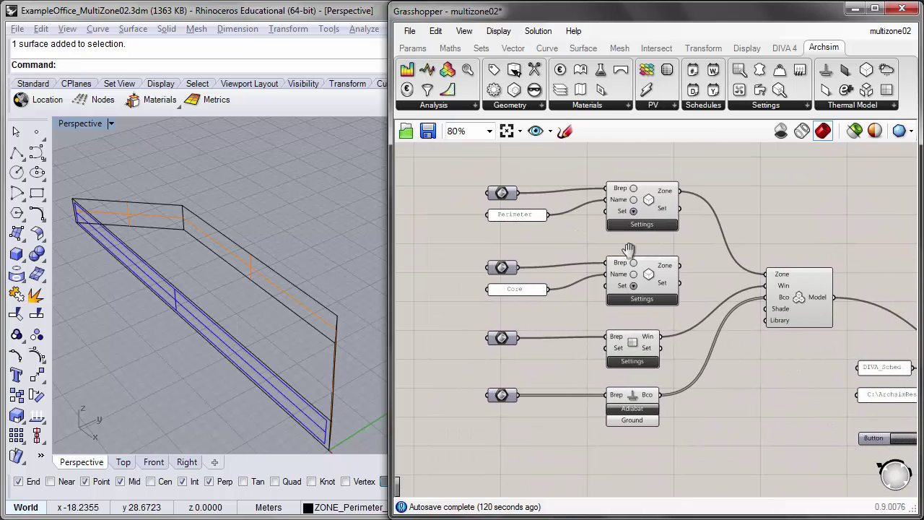
pyautogui.moveTo(111, 294); pyautogui.dragTo(130, 286, button='right')
pyautogui.click(130, 286)
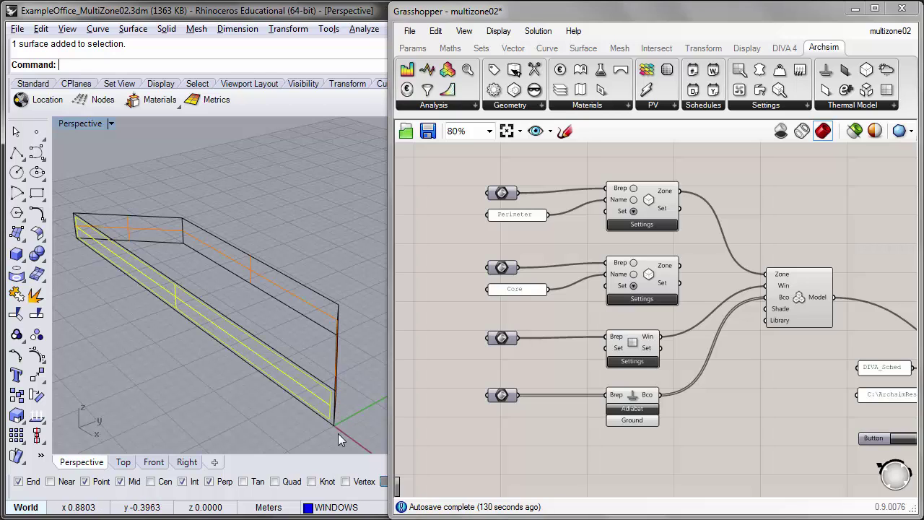
pyautogui.click(140, 365)
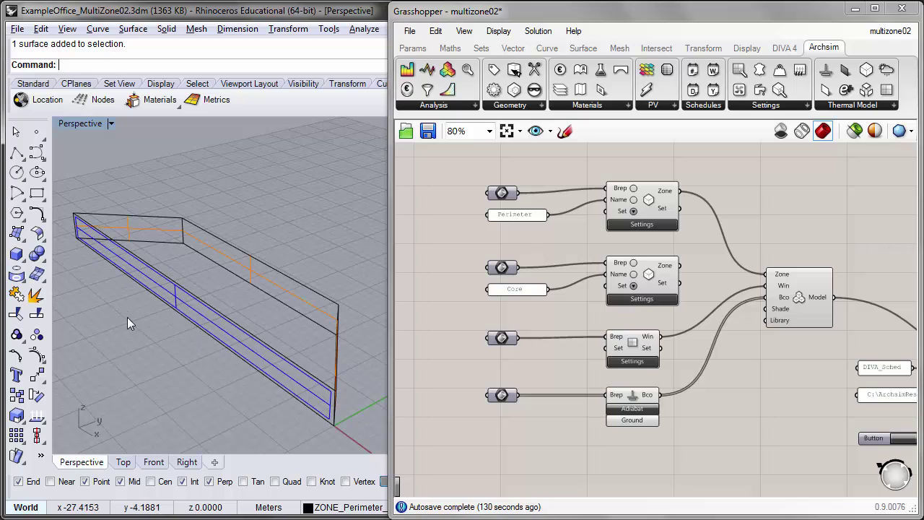
# Select the perimeter zone extrusion, preview the Perimeter Brep parameter over it, and hide the preview again
pyautogui.click(296, 286)
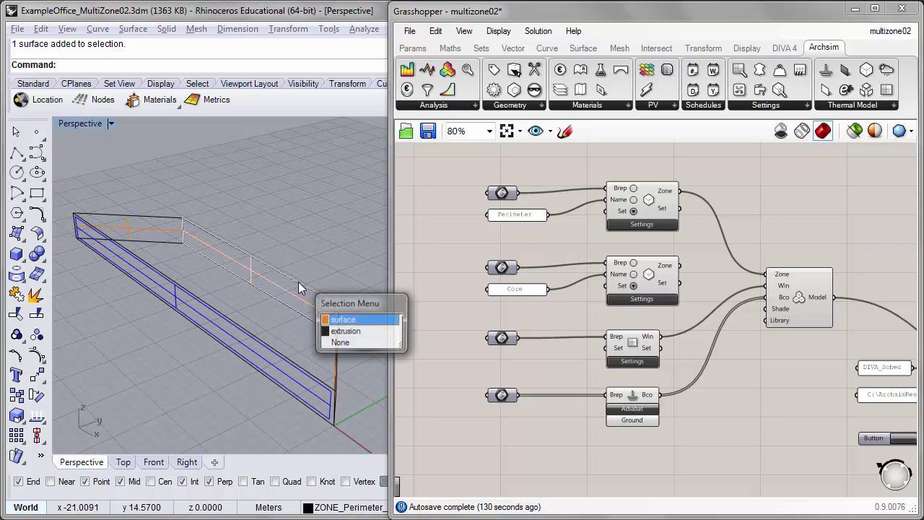
pyautogui.click(332, 318)
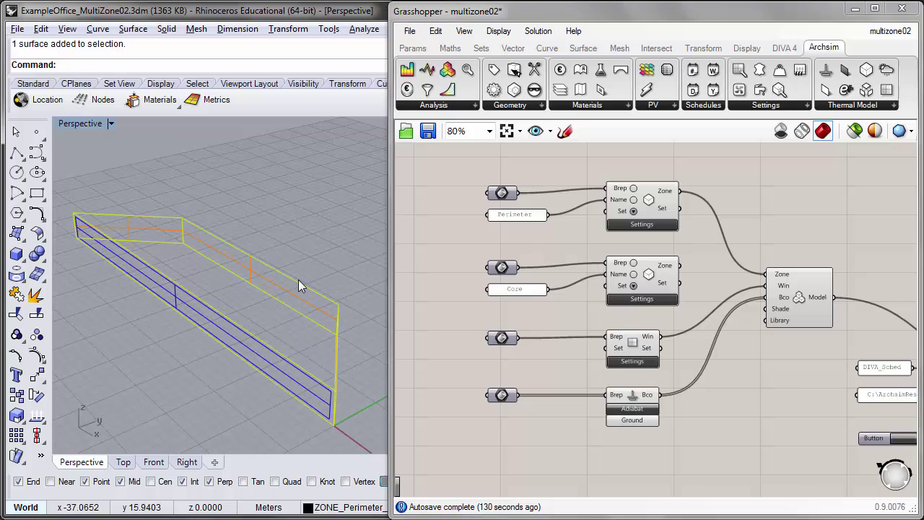
pyautogui.rightClick(497, 195)
pyautogui.click(525, 221)
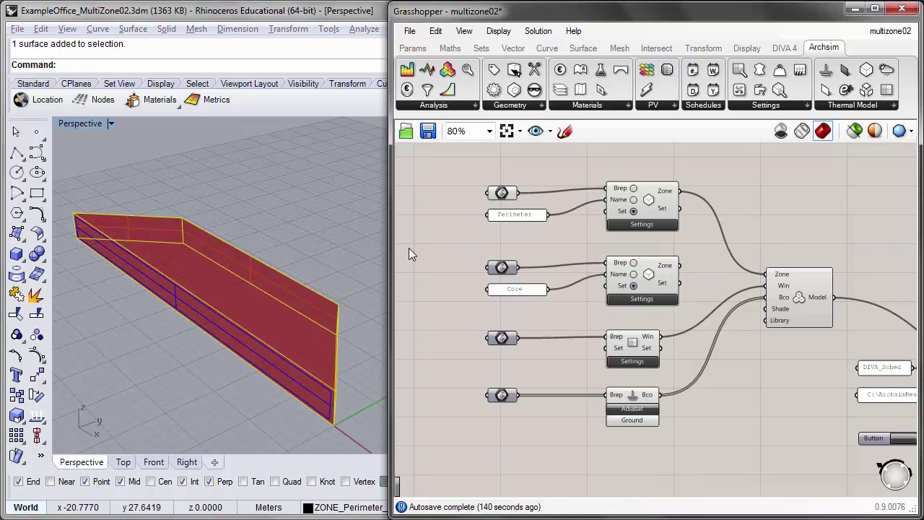
pyautogui.click(343, 269)
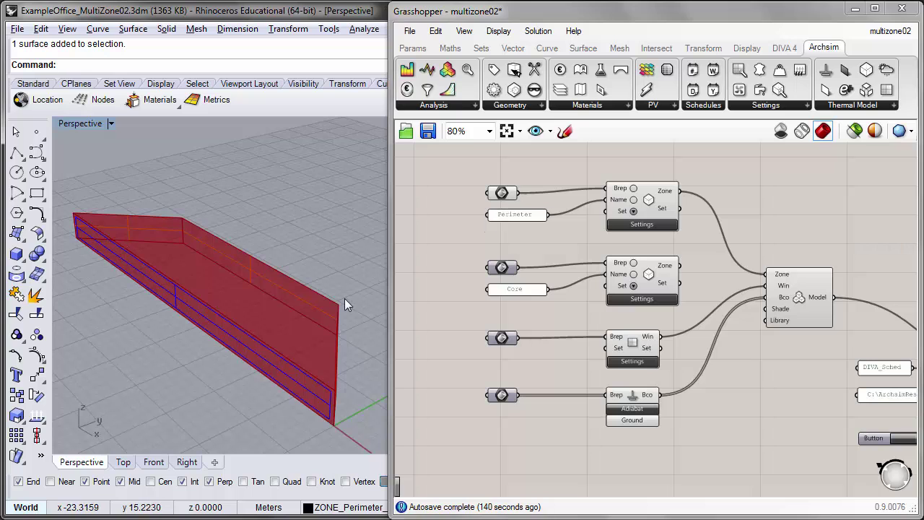
pyautogui.moveTo(141, 277); pyautogui.dragTo(181, 303, button='right')
pyautogui.rightClick(501, 192)
pyautogui.click(545, 221)
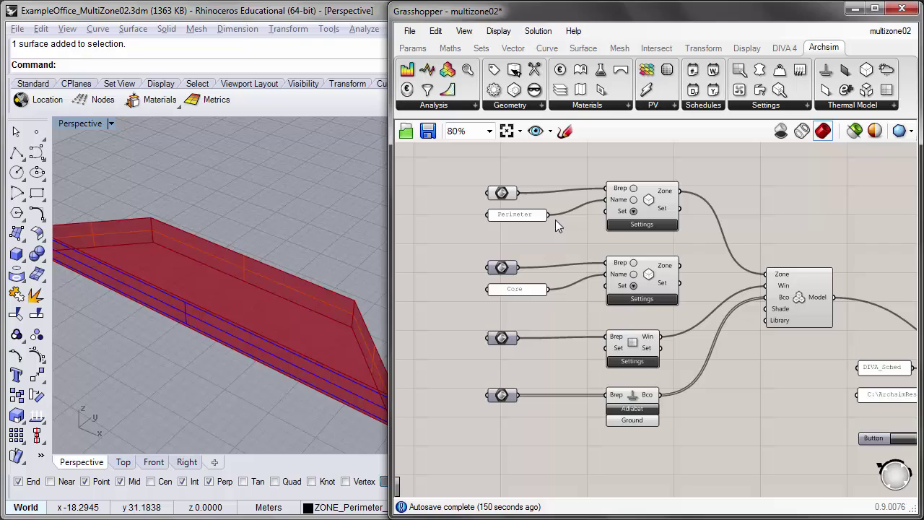
# Delete the Core zone component together with its Brep parameter and name panel
pyautogui.moveTo(464, 238); pyautogui.dragTo(726, 320)
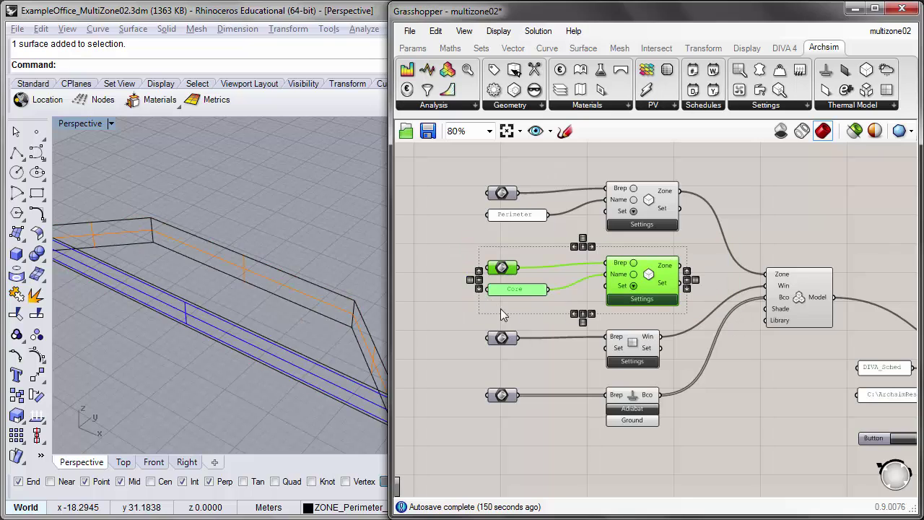
pyautogui.press('Delete')
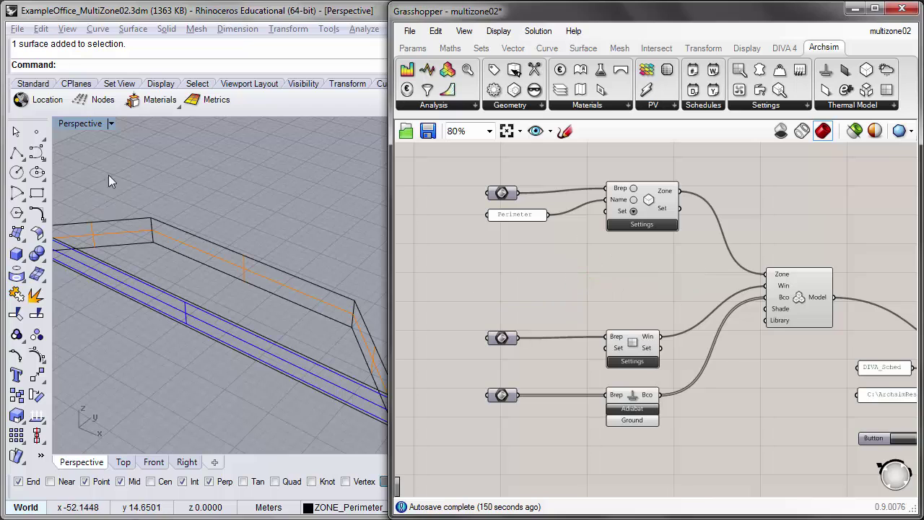
# Highlight the perimeter zone's interior side and back surfaces on the BCO_ADIABATIC layer from several viewpoints
pyautogui.moveTo(280, 316); pyautogui.dragTo(246, 297, button='right')
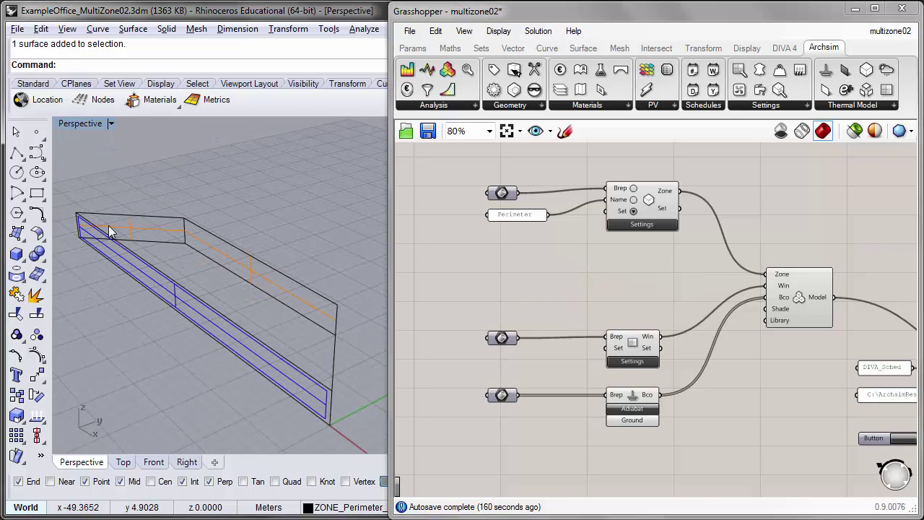
pyautogui.click(111, 228)
pyautogui.click(210, 245)
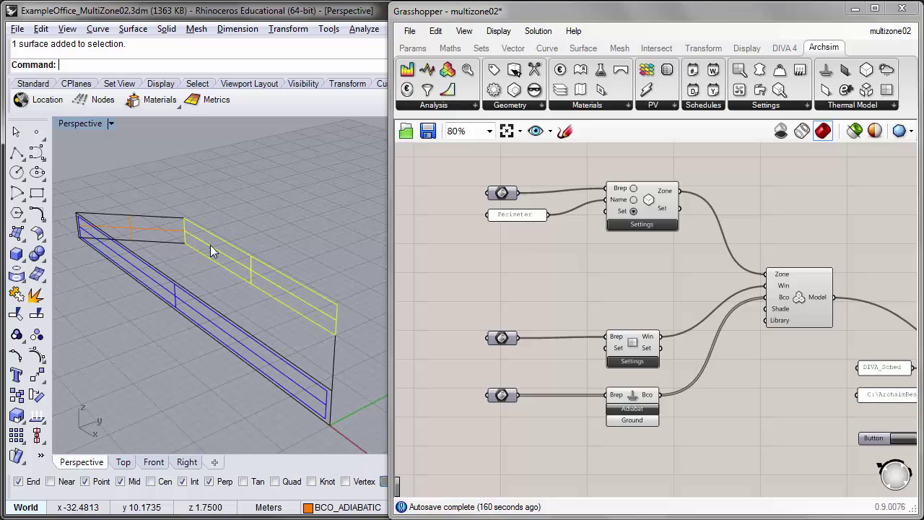
pyautogui.moveTo(339, 364); pyautogui.dragTo(383, 366, button='right')
pyautogui.click(375, 344)
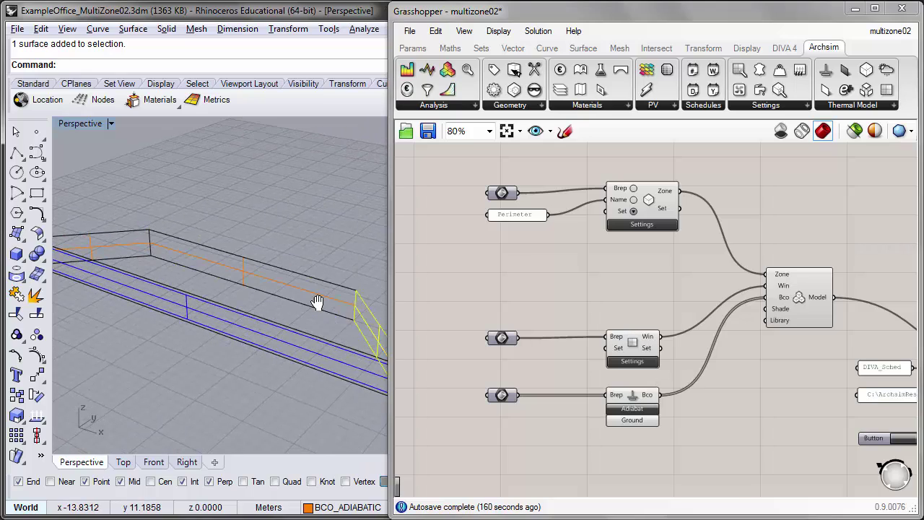
pyautogui.moveTo(317, 301); pyautogui.dragTo(206, 309, button='right')
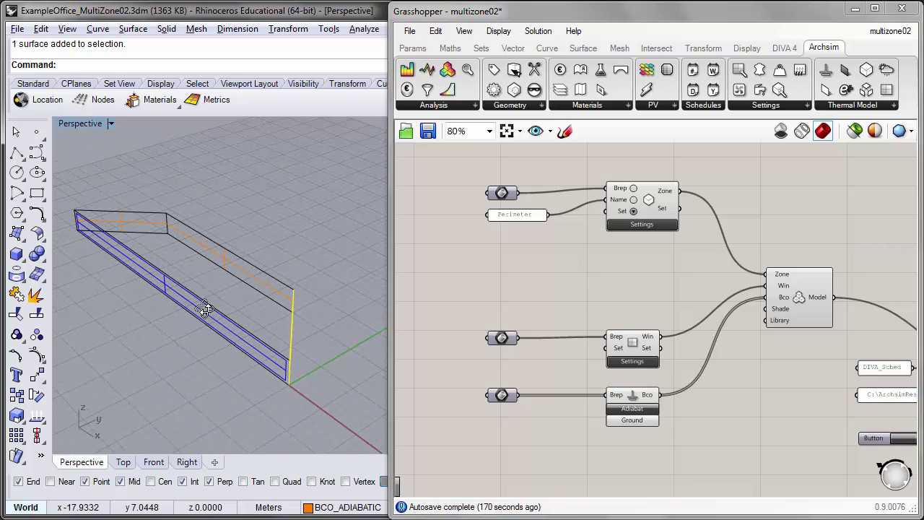
# Preview the Brep parameter feeding the adiabatic boundary component over the perimeter zone's interior surfaces
pyautogui.click(200, 287)
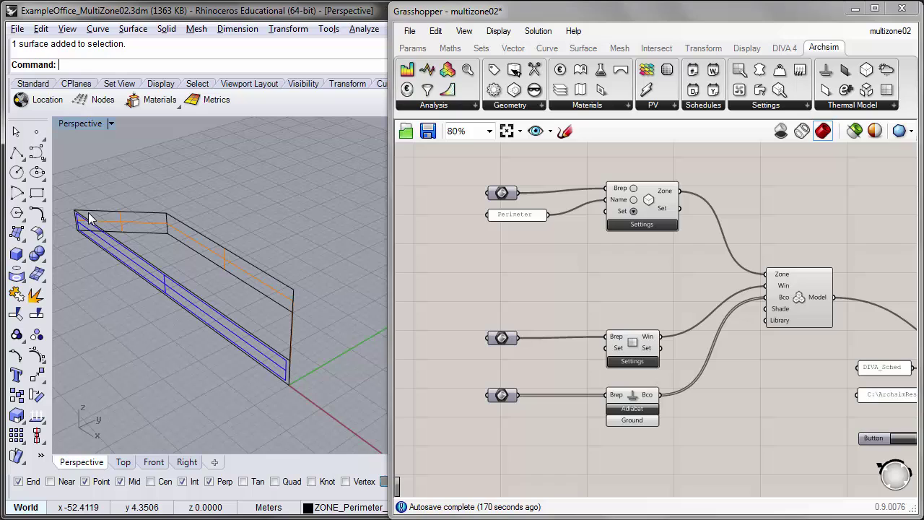
pyautogui.click(631, 396)
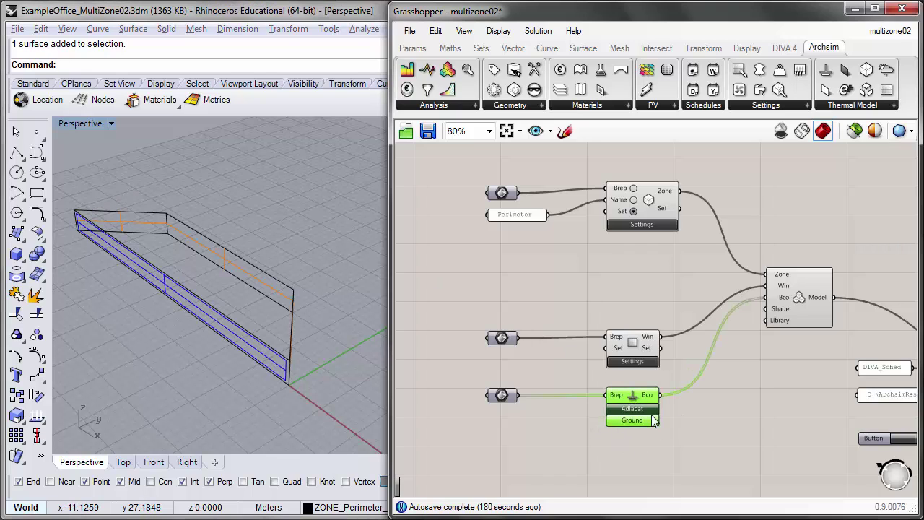
pyautogui.click(573, 417)
pyautogui.rightClick(503, 395)
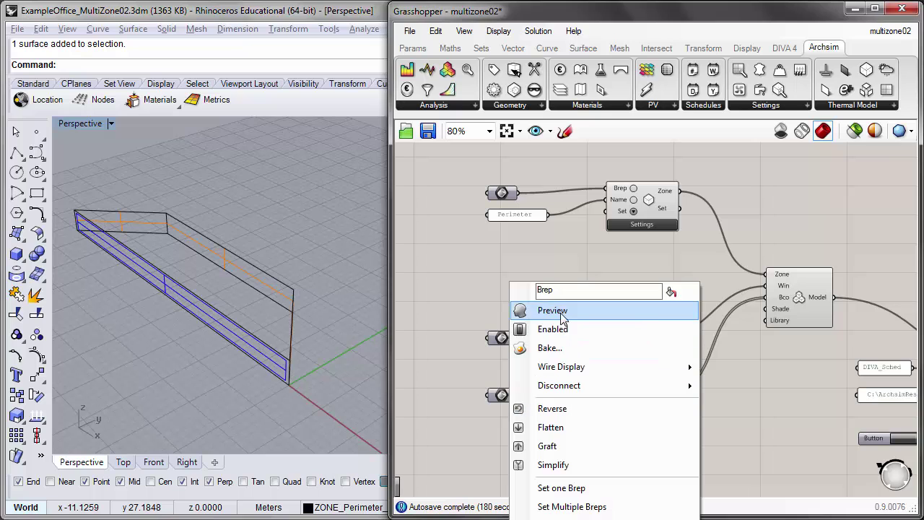
pyautogui.click(542, 312)
pyautogui.moveTo(182, 281); pyautogui.dragTo(192, 320, button='right')
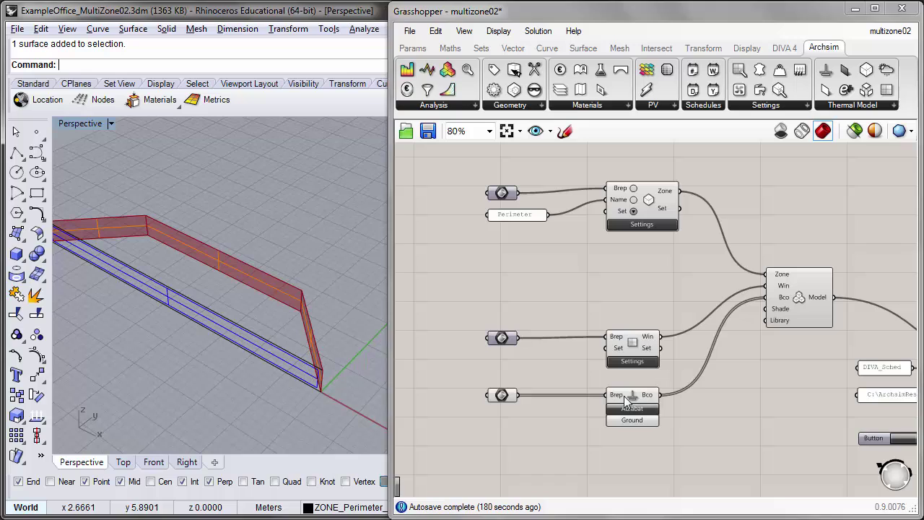
pyautogui.moveTo(627, 396); pyautogui.dragTo(633, 390)
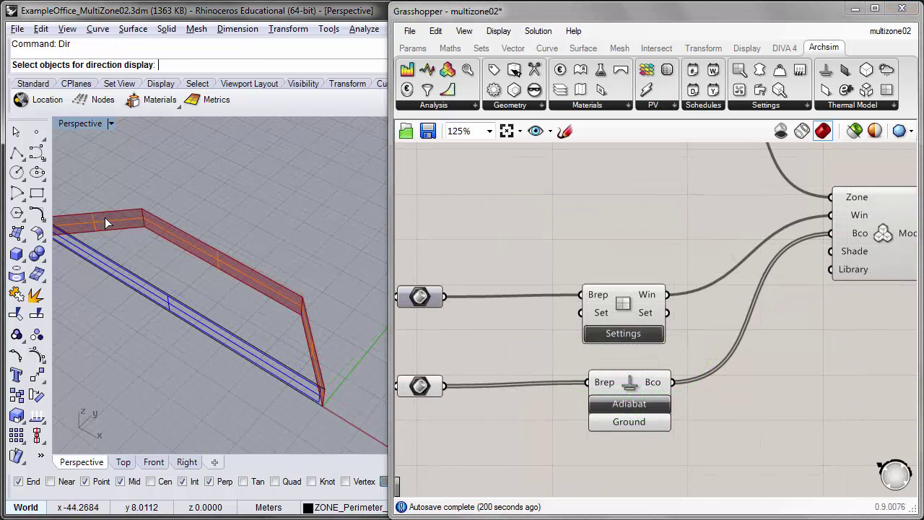
# Display the surface normal directions of the three adiabatic boundary surfaces with the Dir command
pyautogui.click(104, 217)
pyautogui.click(209, 253)
pyautogui.click(311, 349)
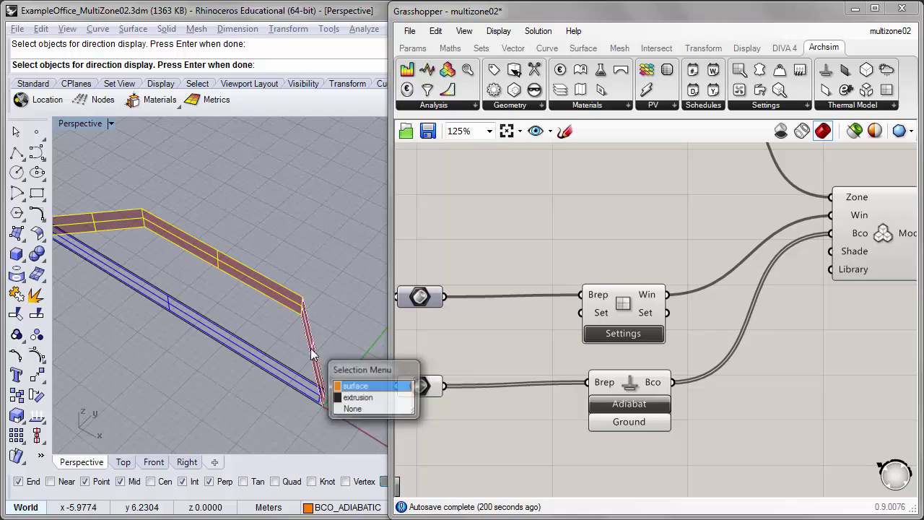
pyautogui.click(310, 349)
pyautogui.press('Return')
pyautogui.moveTo(320, 253); pyautogui.dragTo(297, 315, button='right')
pyautogui.press('Return')
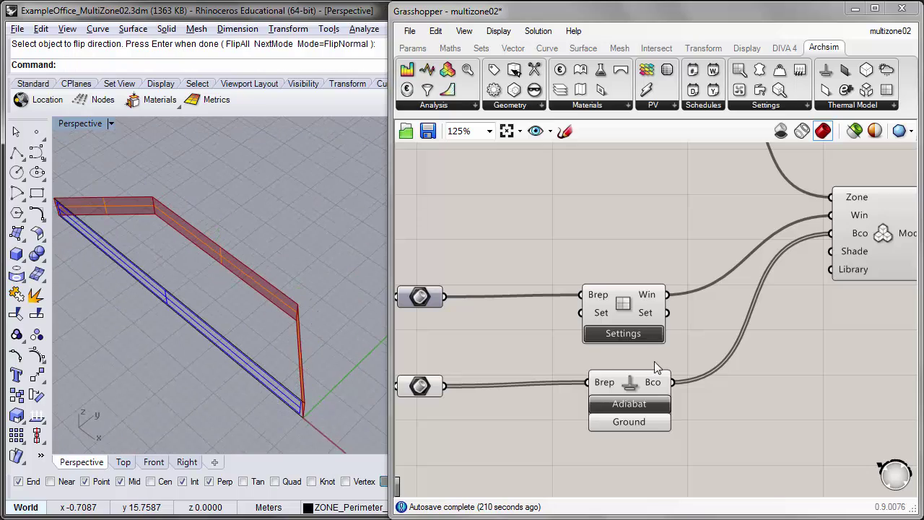
# Trace the Bco connection into the thermal model component and hide the preview of the adiabatic boundary's Brep parameter
pyautogui.moveTo(705, 375); pyautogui.dragTo(564, 399, button='right')
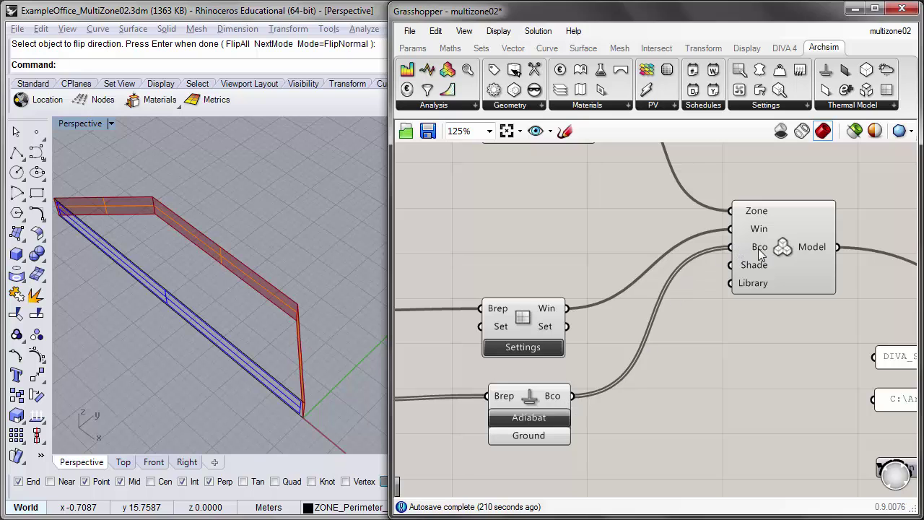
pyautogui.moveTo(717, 299); pyautogui.dragTo(685, 318, button='right')
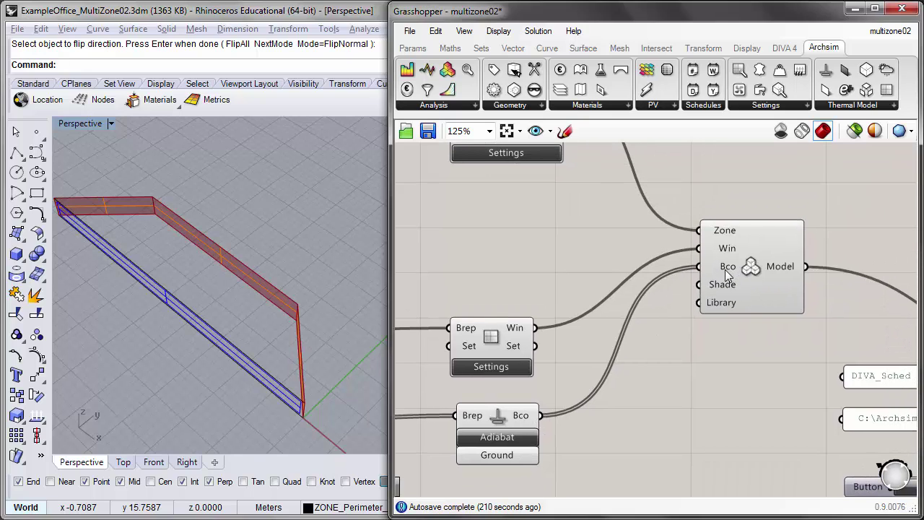
pyautogui.moveTo(762, 281); pyautogui.dragTo(760, 282)
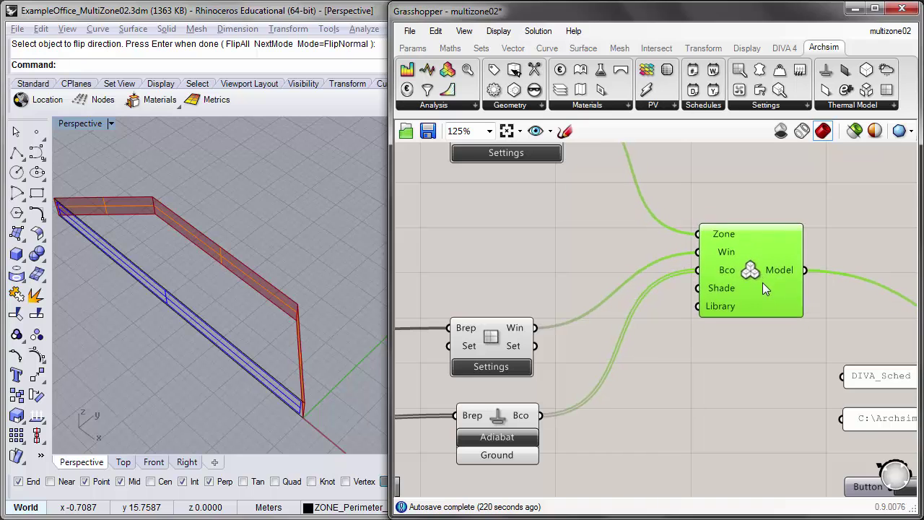
pyautogui.click(767, 339)
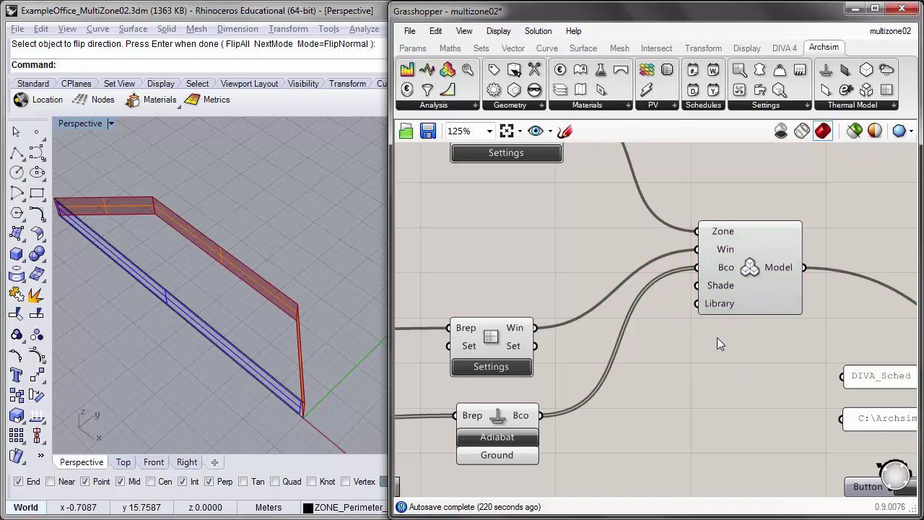
pyautogui.moveTo(509, 415); pyautogui.dragTo(670, 390, button='right')
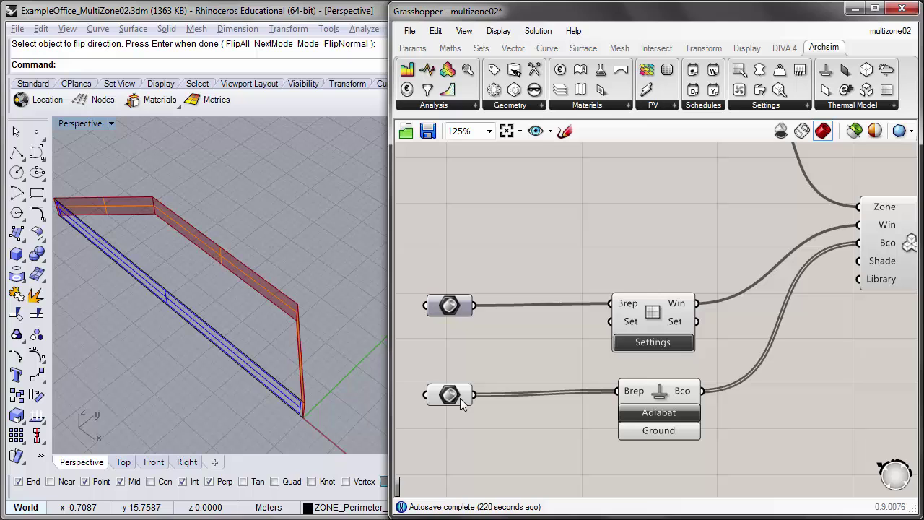
pyautogui.rightClick(455, 402)
pyautogui.click(496, 312)
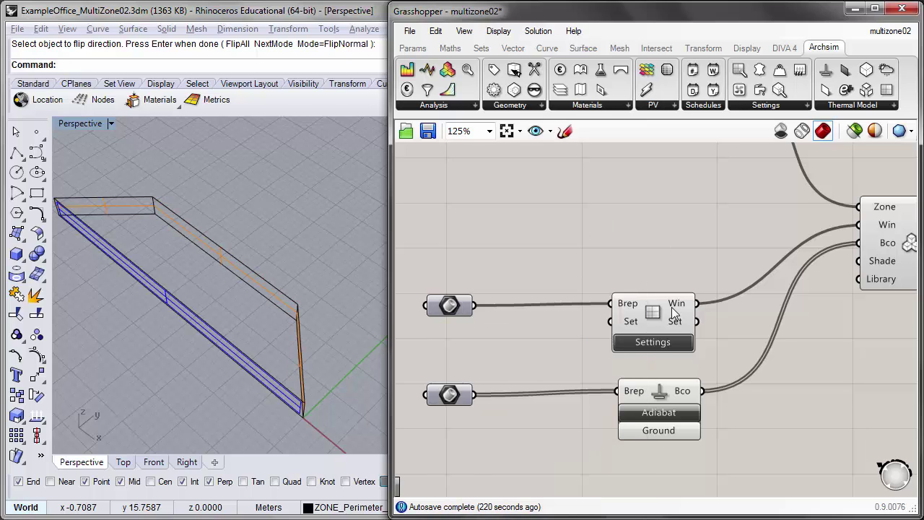
# Select the window component and highlight the window surface on the perimeter zone's facade in the Rhino viewport
pyautogui.moveTo(664, 274); pyautogui.dragTo(650, 329, button='right')
pyautogui.click(643, 335)
pyautogui.moveTo(641, 332); pyautogui.dragTo(643, 329)
pyautogui.moveTo(170, 280); pyautogui.dragTo(191, 262, button='right')
pyautogui.click(174, 307)
pyautogui.moveTo(171, 304)
pyautogui.mouseDown(button='right')
pyautogui.moveTo(361, 285)
pyautogui.moveTo(288, 300)
pyautogui.moveTo(116, 299)
pyautogui.moveTo(83, 234)
pyautogui.moveTo(181, 304)
pyautogui.mouseUp(button='right')
# Preview the window component's Brep parameter over the facade and hide the preview again
pyautogui.rightClick(429, 338)
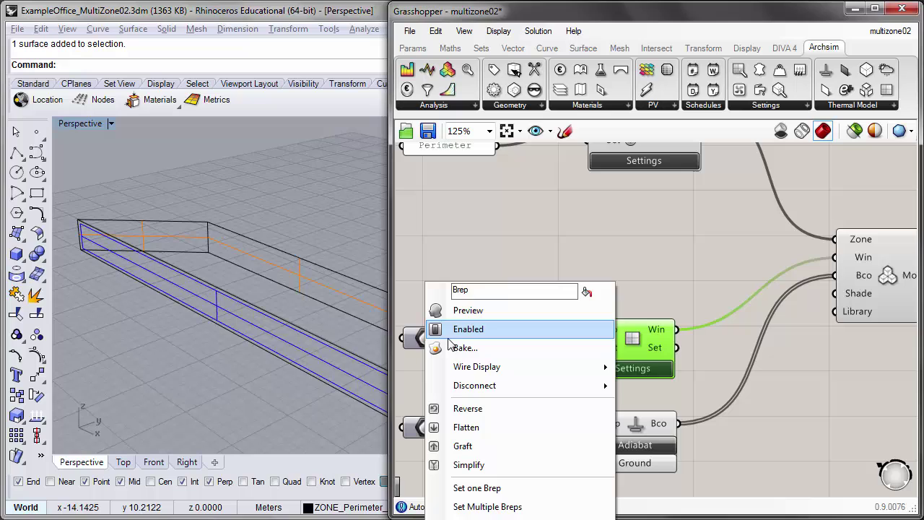
pyautogui.click(455, 310)
pyautogui.moveTo(123, 339); pyautogui.dragTo(180, 350, button='right')
pyautogui.scroll(-3, 197, 349)
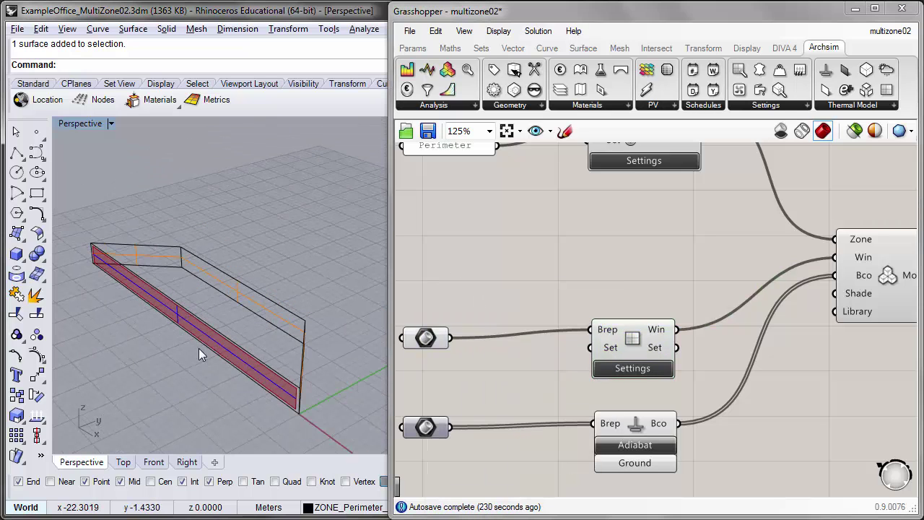
pyautogui.rightClick(437, 341)
pyautogui.click(457, 309)
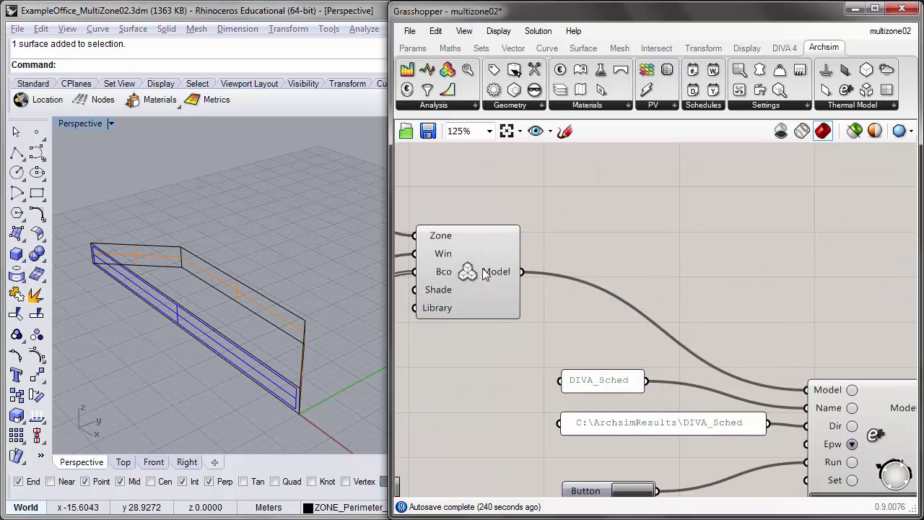
# Examine the thermal model component's output and the EnergyPlus component's Model, Name, Dir, Epw and Run inputs
pyautogui.click(490, 275)
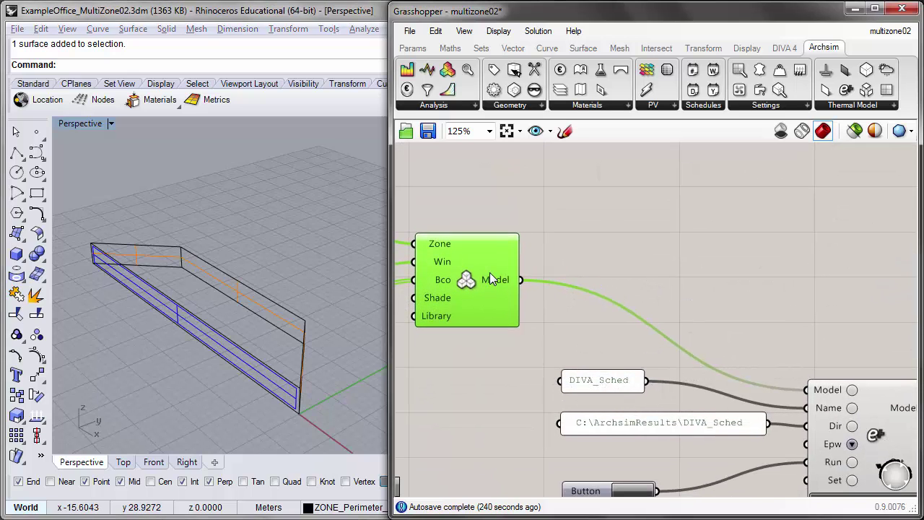
pyautogui.moveTo(738, 353); pyautogui.dragTo(655, 253, button='right')
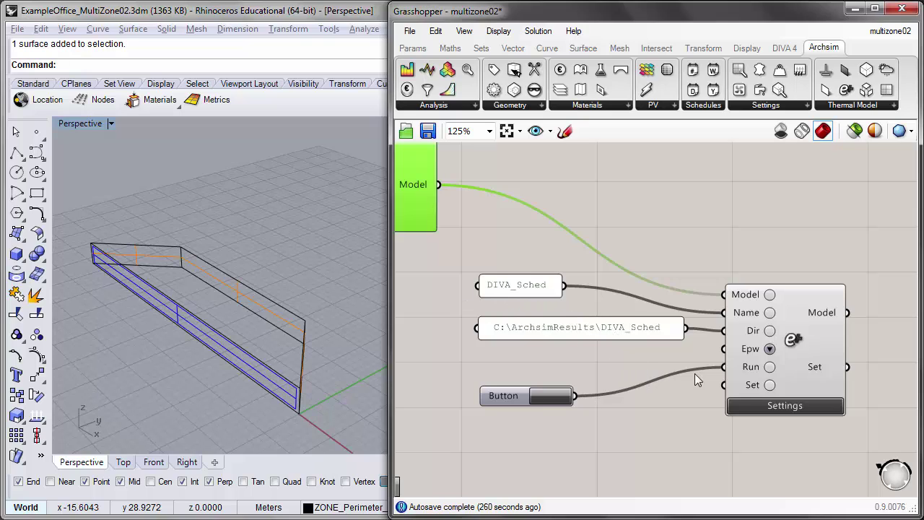
pyautogui.moveTo(677, 373); pyautogui.dragTo(596, 351, button='right')
pyautogui.moveTo(744, 385); pyautogui.dragTo(734, 350, button='right')
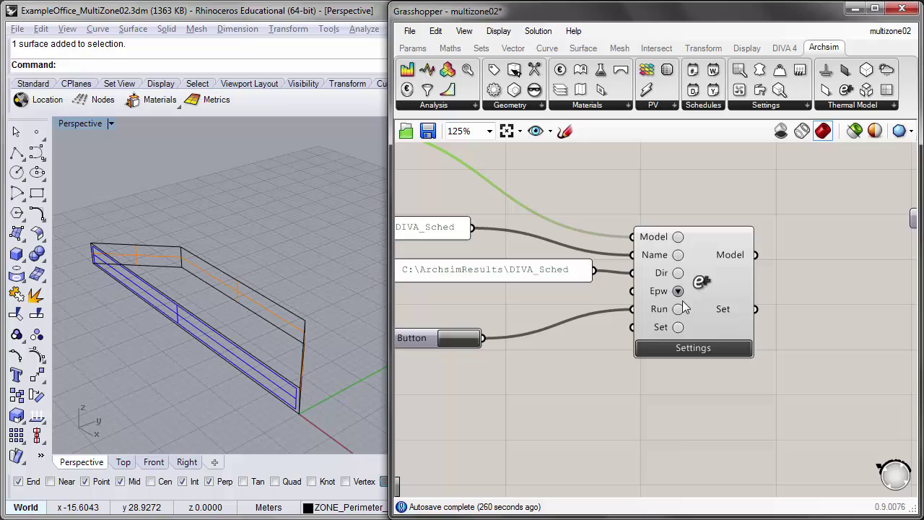
pyautogui.click(678, 291)
pyautogui.click(629, 353)
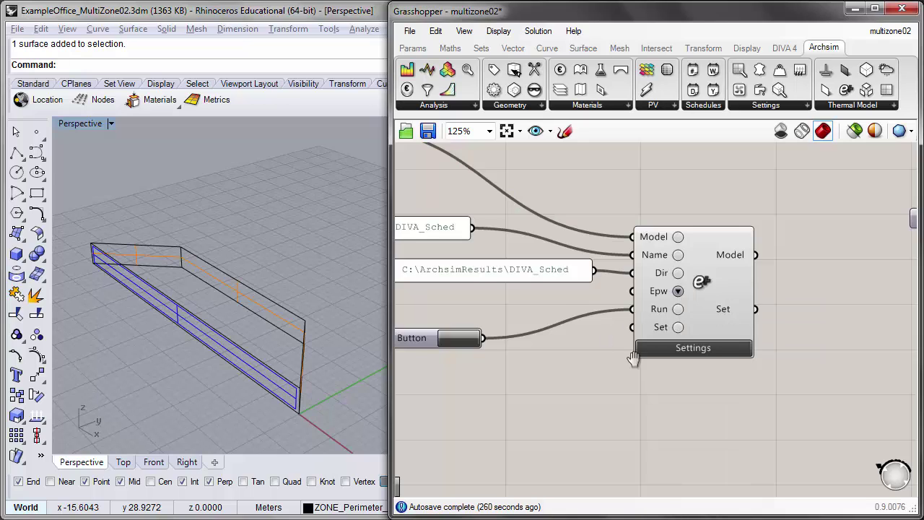
pyautogui.moveTo(630, 353); pyautogui.dragTo(567, 346, button='right')
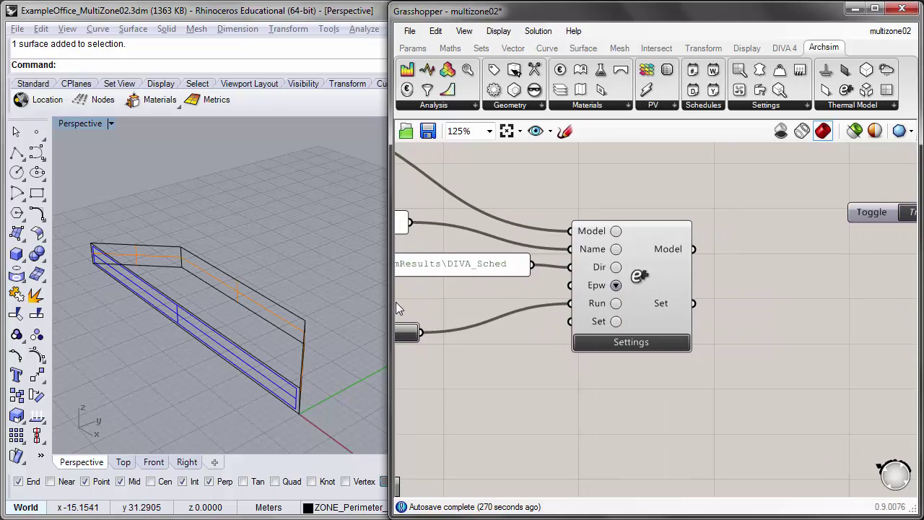
# Review the run period, resolution and selected output variables in the EnergyPlus settings and close them
pyautogui.moveTo(391, 292); pyautogui.dragTo(401, 291)
pyautogui.click(653, 345)
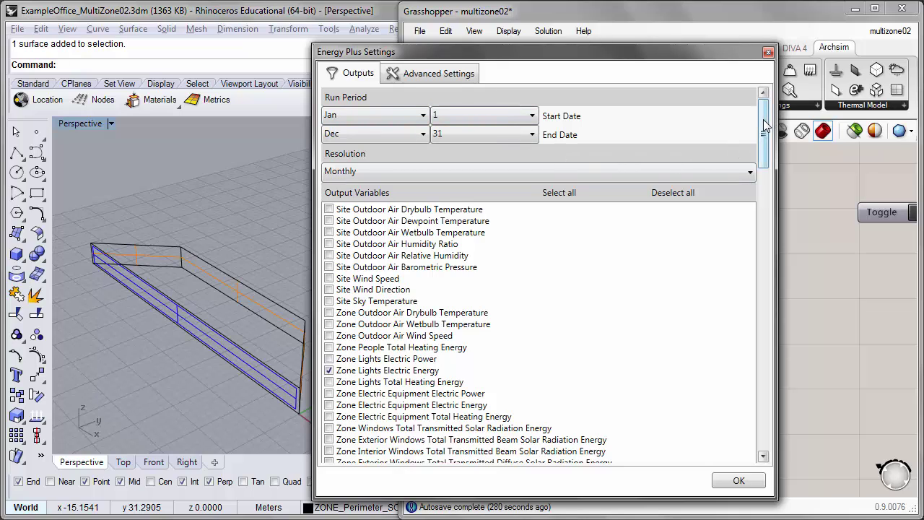
pyautogui.moveTo(764, 126); pyautogui.dragTo(758, 312)
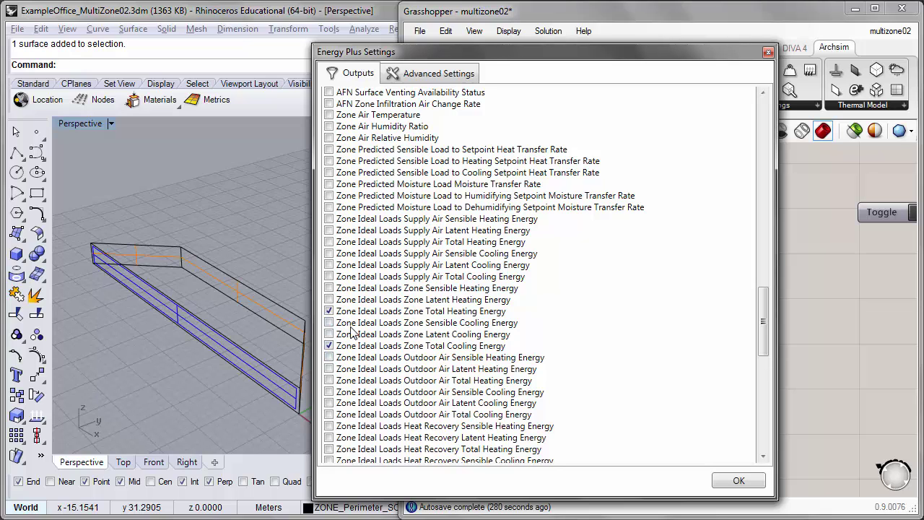
pyautogui.click(749, 487)
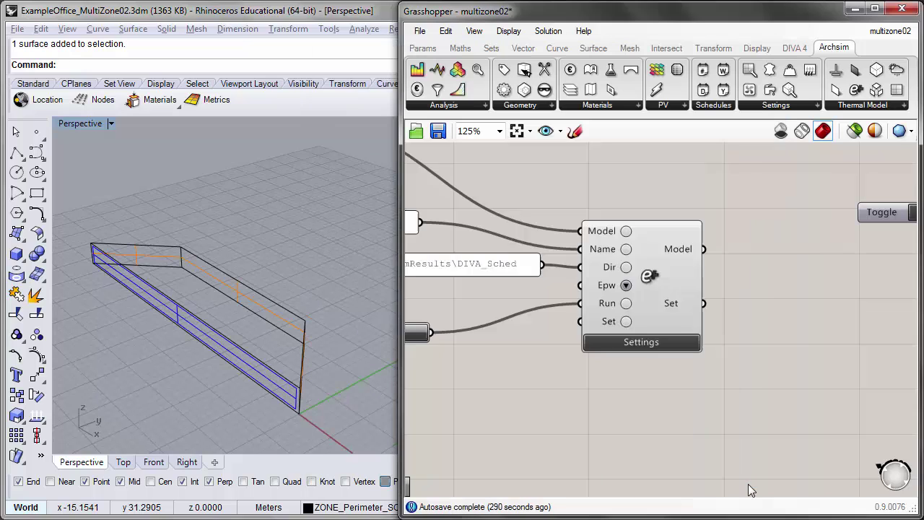
# Set the Perimeter zone's lighting schedule to lightsOffice, review its face constructions, and confirm the zone settings
pyautogui.scroll(-1, 751, 491)
pyautogui.moveTo(255, 289); pyautogui.dragTo(275, 330, button='right')
pyautogui.moveTo(580, 325); pyautogui.dragTo(689, 360, button='right')
pyautogui.scroll(-2, 690, 360)
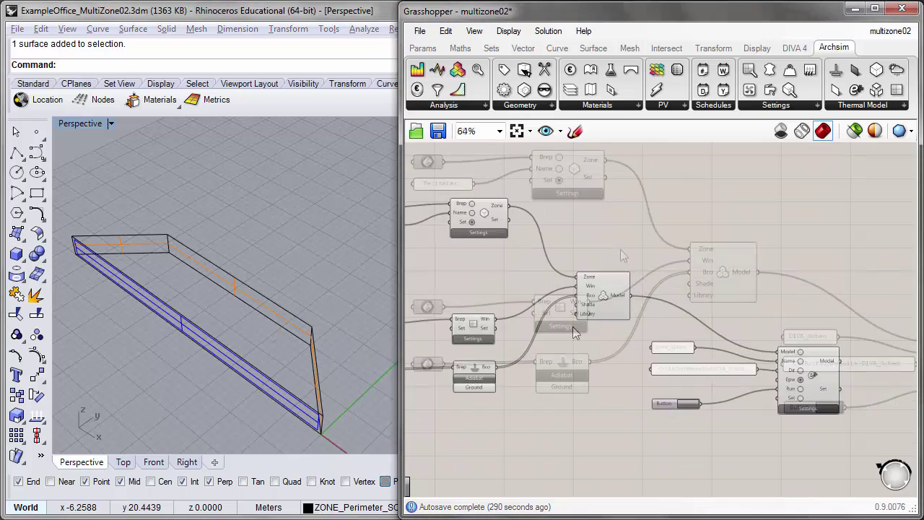
pyautogui.scroll(1, 523, 273)
pyautogui.moveTo(523, 273); pyautogui.dragTo(650, 268, button='right')
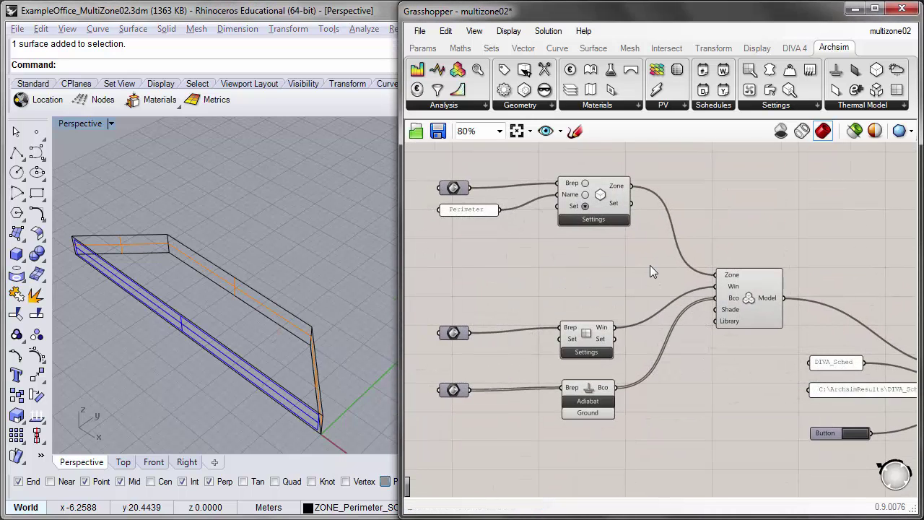
pyautogui.click(599, 222)
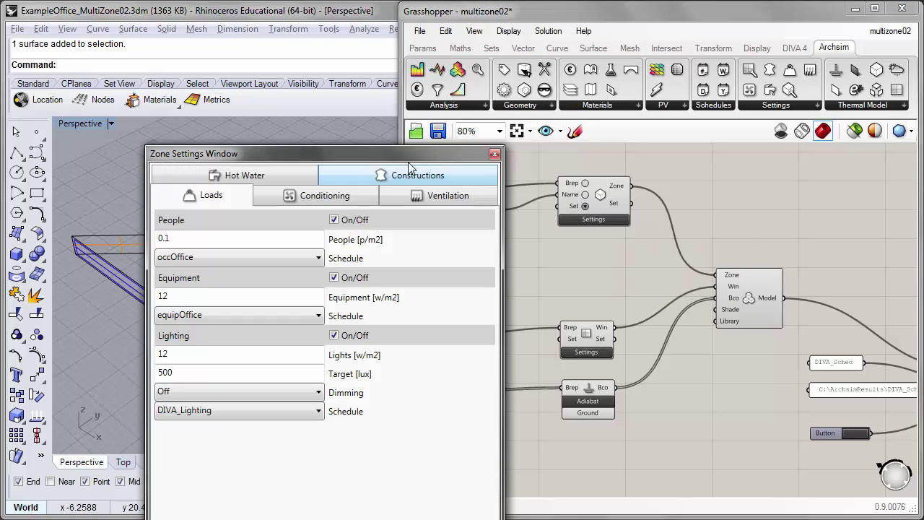
pyautogui.moveTo(415, 154); pyautogui.dragTo(474, 75)
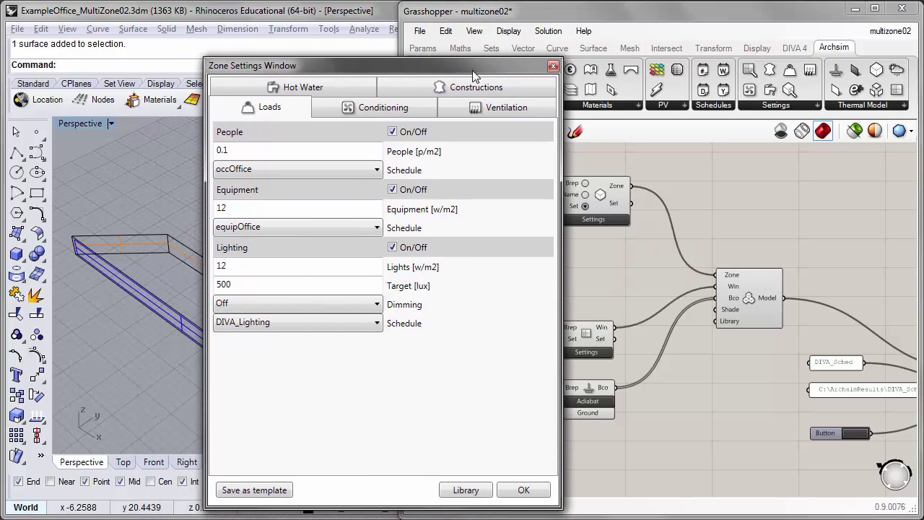
pyautogui.click(272, 322)
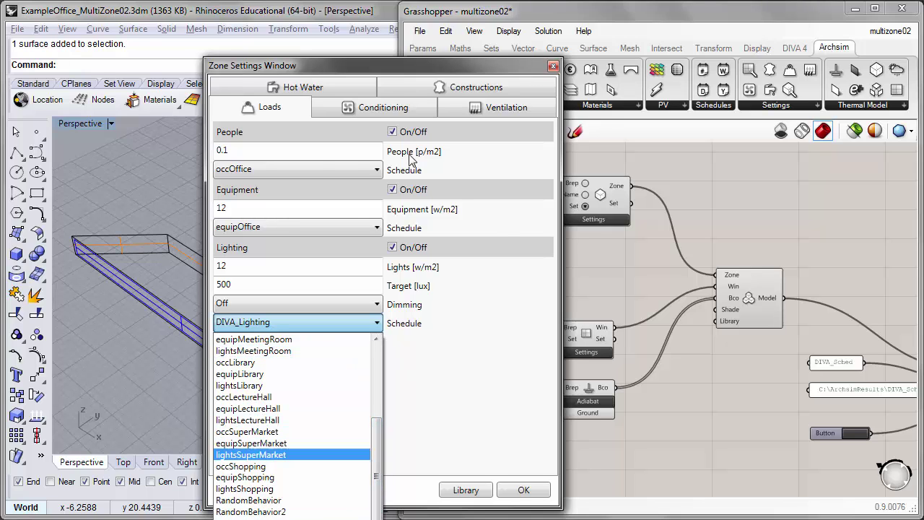
pyautogui.moveTo(518, 67); pyautogui.dragTo(461, 15)
pyautogui.click(307, 269)
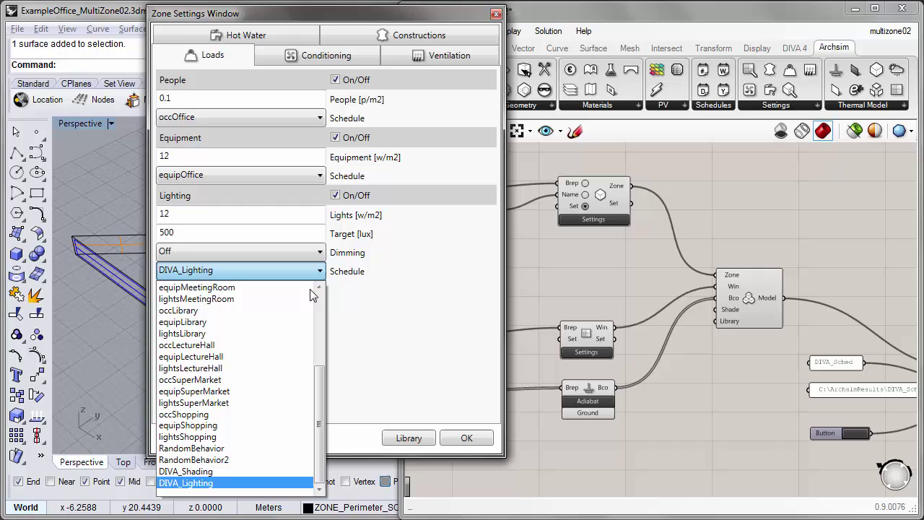
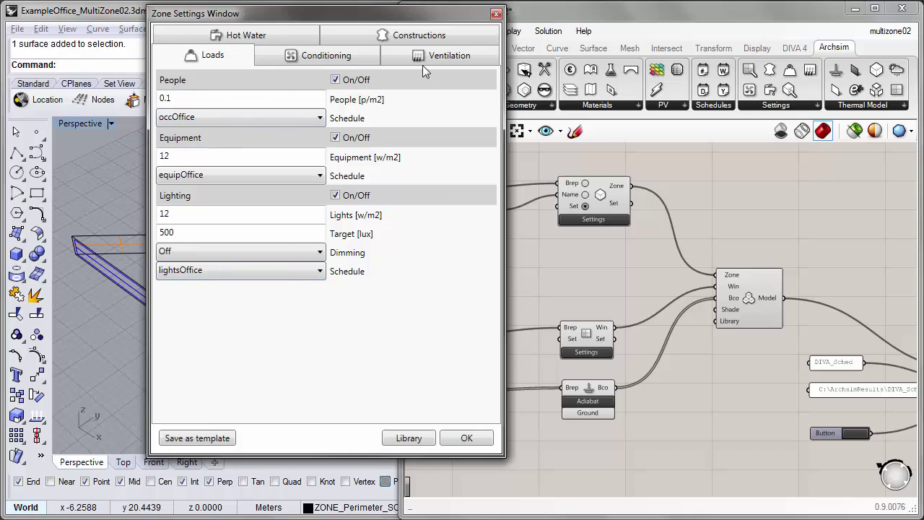
pyautogui.click(331, 34)
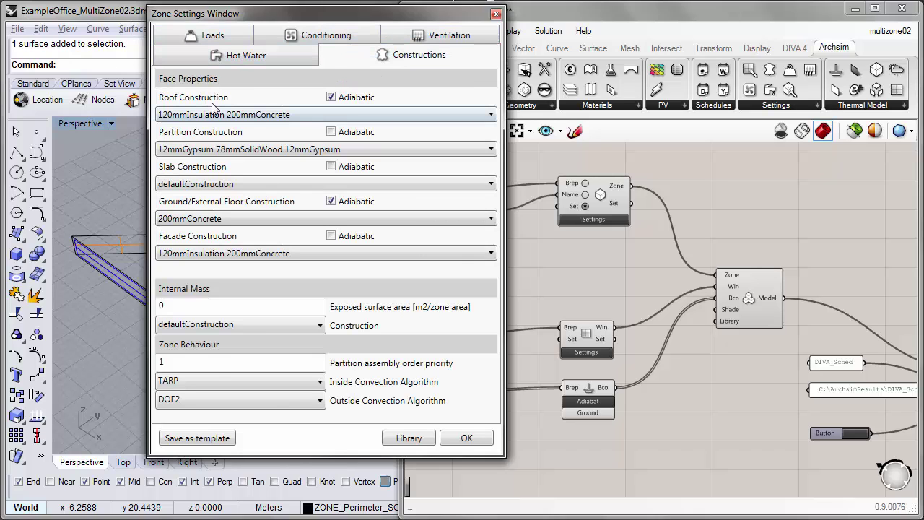
pyautogui.click(469, 437)
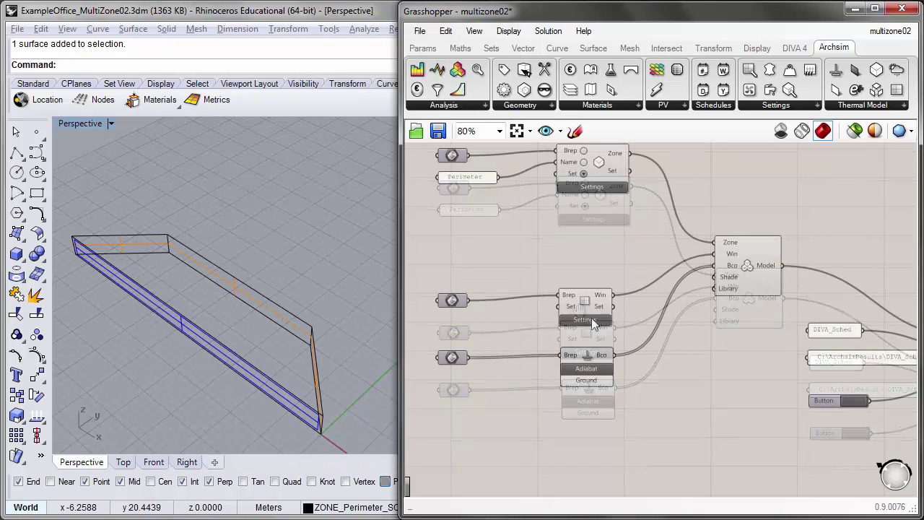
# Open the window component's settings and select AlumFrame_DblLoEArg_U1.9_SHGC0.36_TVis0.65 as the glazing construction
pyautogui.click(592, 320)
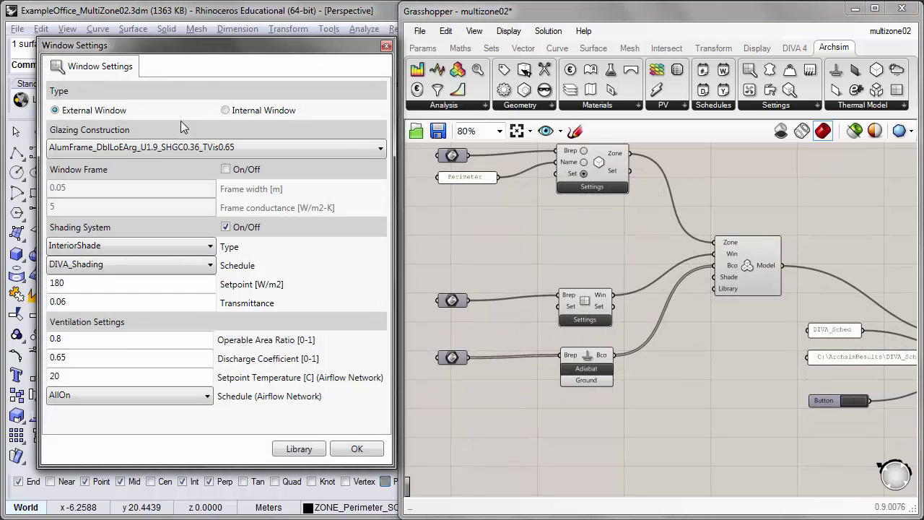
pyautogui.click(126, 149)
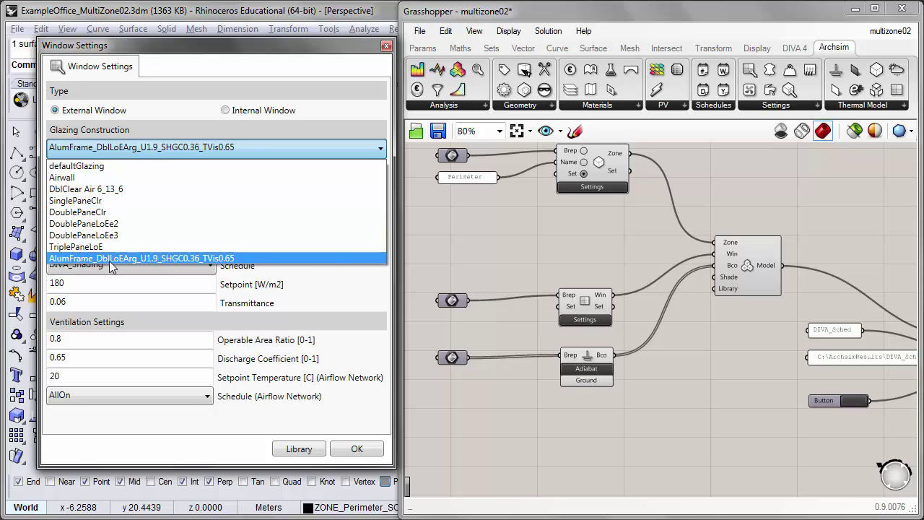
pyautogui.click(70, 258)
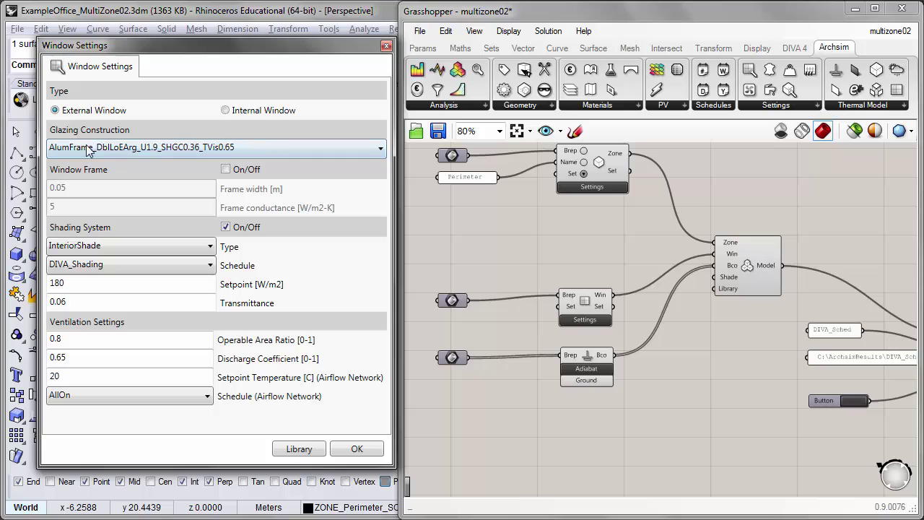
pyautogui.click(162, 146)
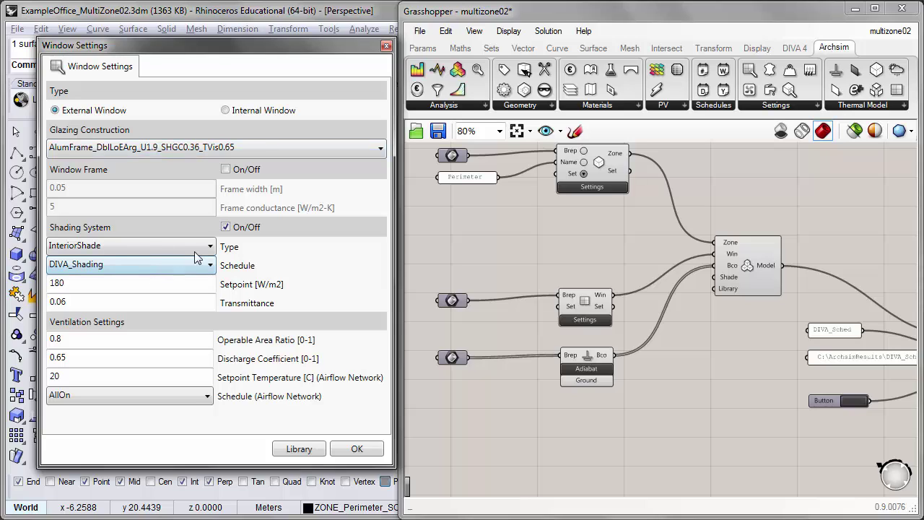
# Keep the window's shading system switched on, select DIVA_Shading as its schedule, and confirm the window settings
pyautogui.click(226, 228)
pyautogui.click(226, 228)
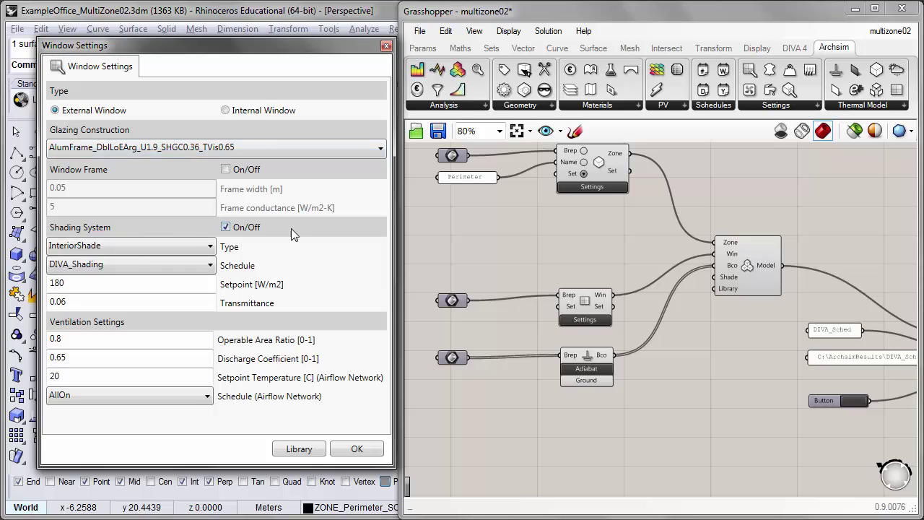
pyautogui.click(164, 265)
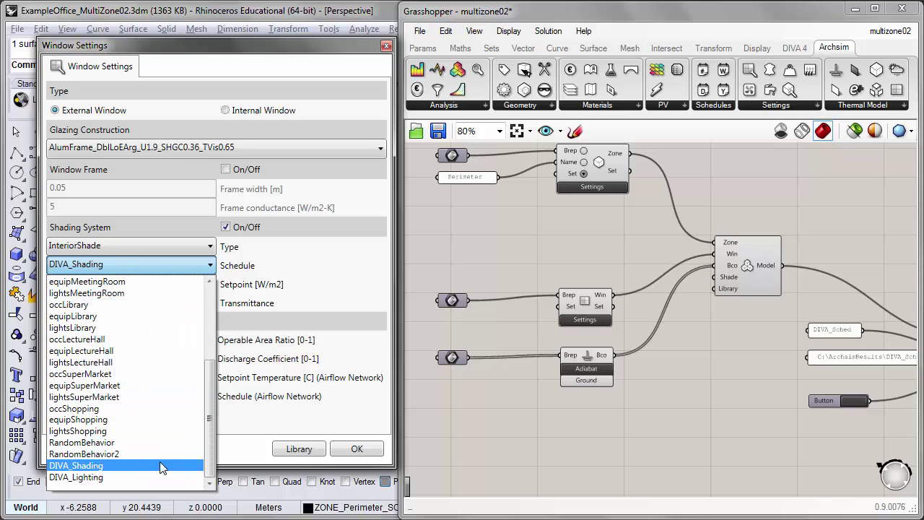
pyautogui.click(114, 468)
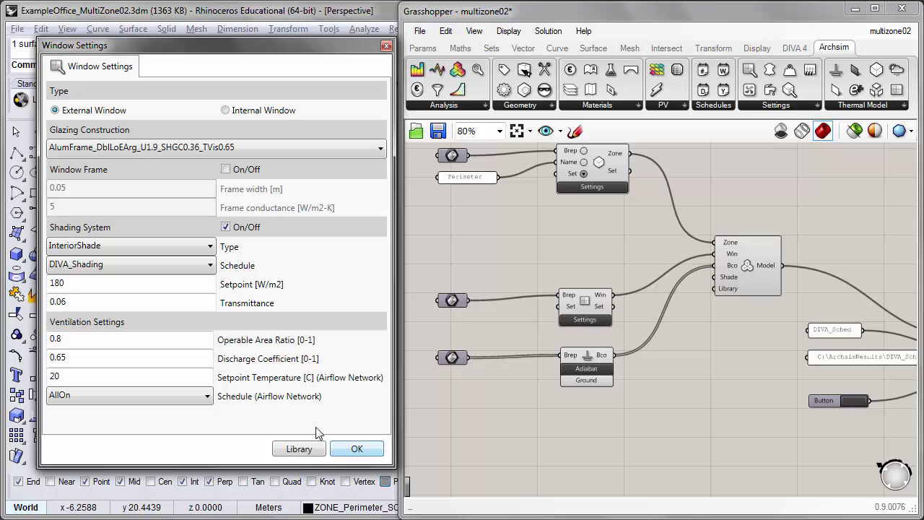
pyautogui.click(358, 449)
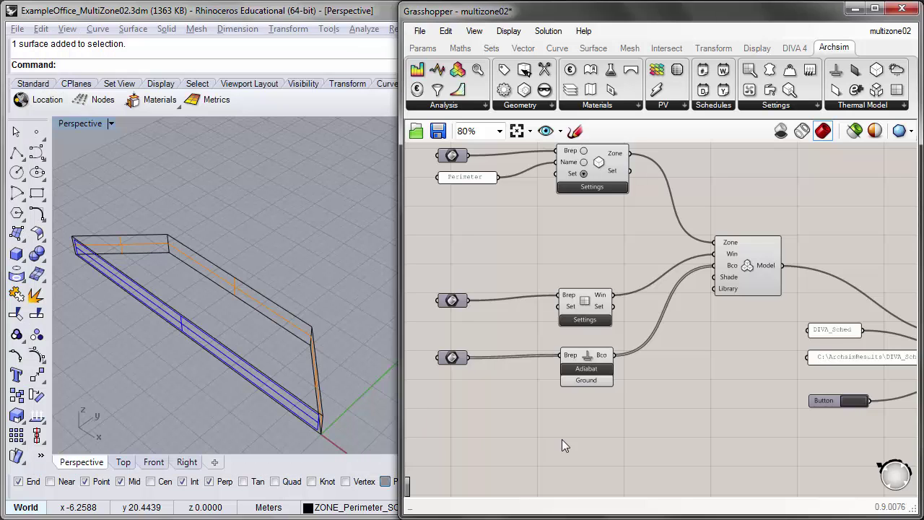
# Examine the EnergyPlus component's inputs and the result components feeding the Lighting and Cooling Energy Intensity readouts
pyautogui.moveTo(562, 439); pyautogui.dragTo(413, 400, button='right')
pyautogui.moveTo(656, 378); pyautogui.dragTo(527, 343, button='right')
pyautogui.scroll(3, 527, 343)
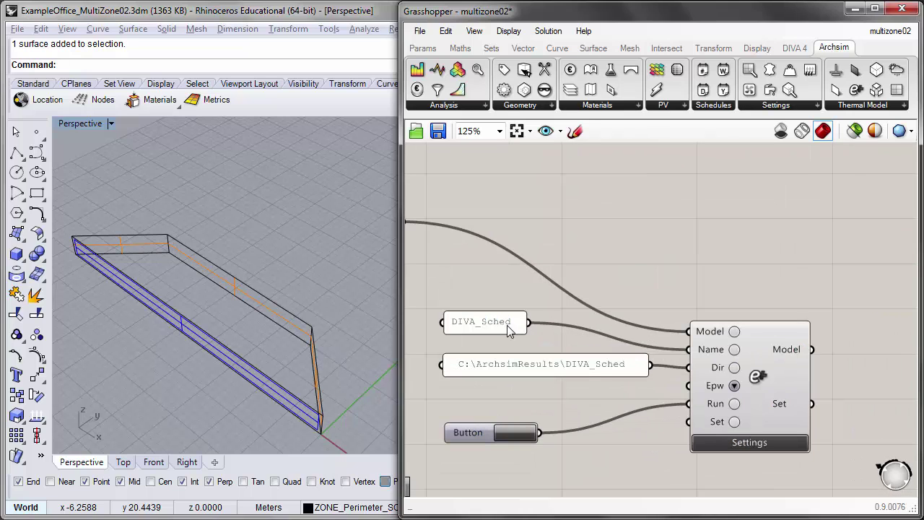
pyautogui.moveTo(599, 361); pyautogui.dragTo(487, 348, button='right')
pyautogui.scroll(-4, 487, 348)
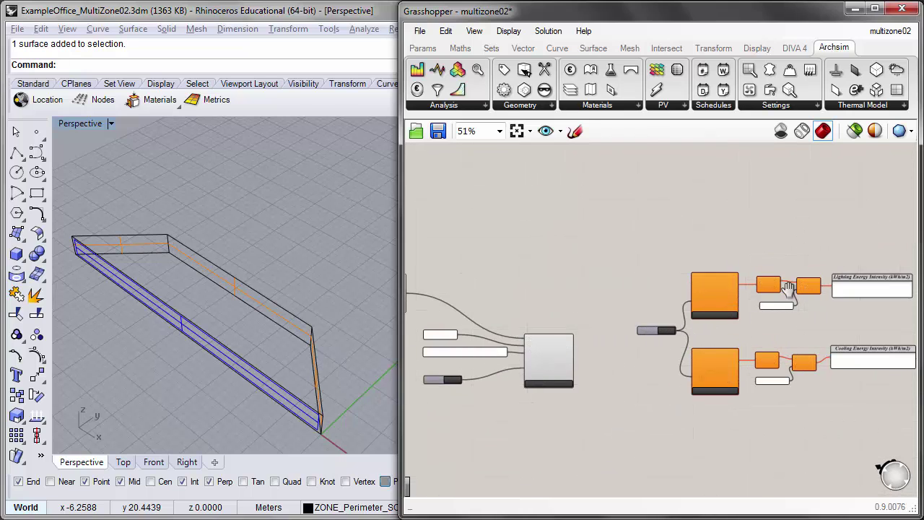
pyautogui.moveTo(789, 290); pyautogui.dragTo(728, 289, button='right')
pyautogui.scroll(2, 803, 301)
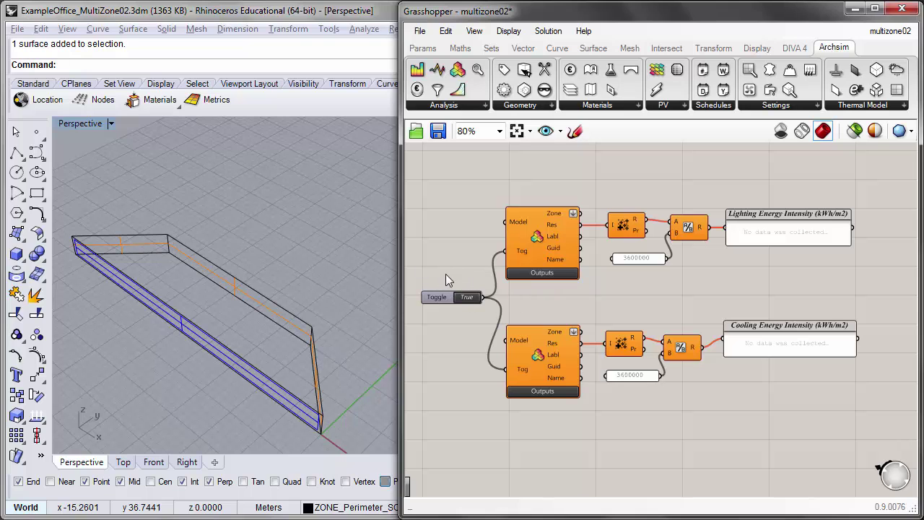
# Run the EnergyPlus simulation for the DIVA_Sched model
pyautogui.moveTo(554, 279); pyautogui.dragTo(679, 289, button='right')
pyautogui.scroll(-3, 539, 305)
pyautogui.moveTo(531, 261); pyautogui.dragTo(619, 279, button='right')
pyautogui.scroll(3, 472, 343)
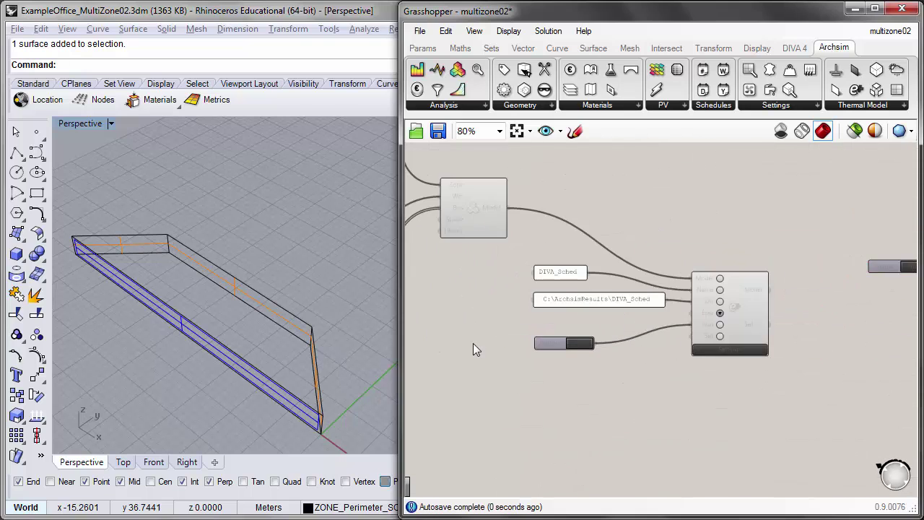
pyautogui.scroll(3, 473, 348)
pyautogui.click(555, 344)
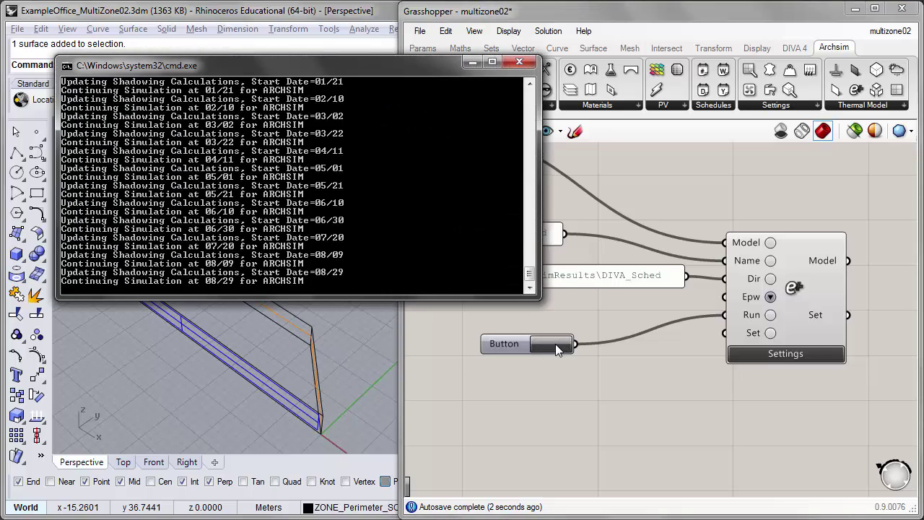
# Connect the EnergyPlus component's Model output to the Model inputs of both the lighting and cooling result components
pyautogui.moveTo(741, 207); pyautogui.dragTo(561, 210, button='right')
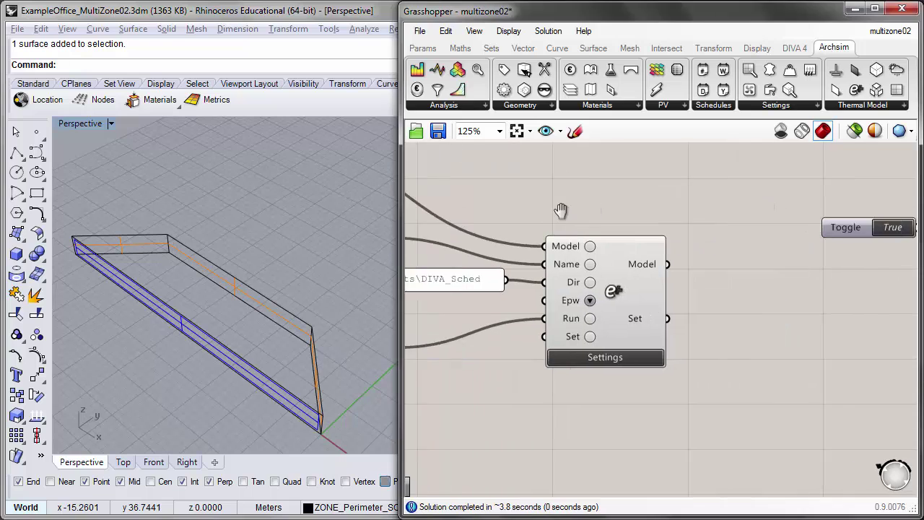
pyautogui.moveTo(699, 258); pyautogui.dragTo(555, 295, button='right')
pyautogui.scroll(-2, 748, 174)
pyautogui.moveTo(618, 265); pyautogui.dragTo(791, 162)
pyautogui.moveTo(657, 246); pyautogui.dragTo(566, 294, button='right')
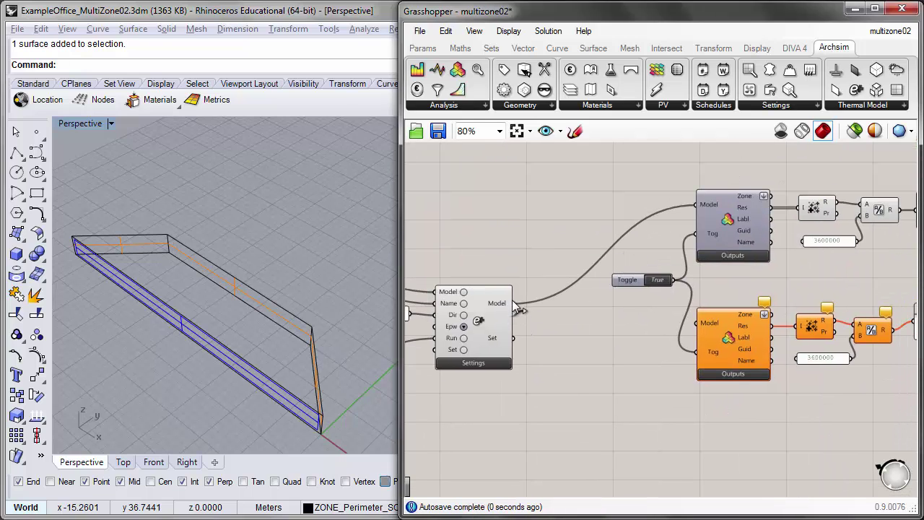
pyautogui.moveTo(513, 303); pyautogui.dragTo(697, 323)
# Review the selected outputs and floor-area normalization of the lighting and cooling result components, and read both energy intensities
pyautogui.moveTo(648, 283); pyautogui.dragTo(527, 309, button='right')
pyautogui.scroll(3, 528, 296)
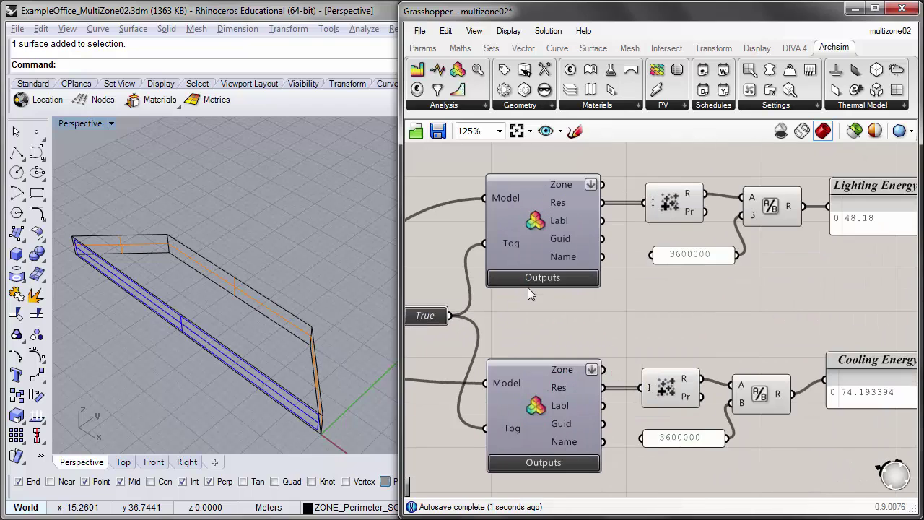
pyautogui.click(522, 282)
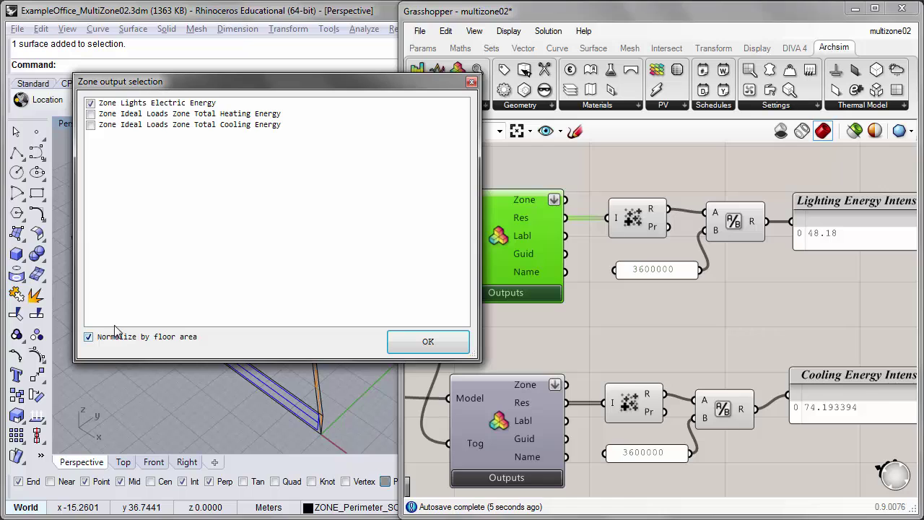
pyautogui.click(429, 347)
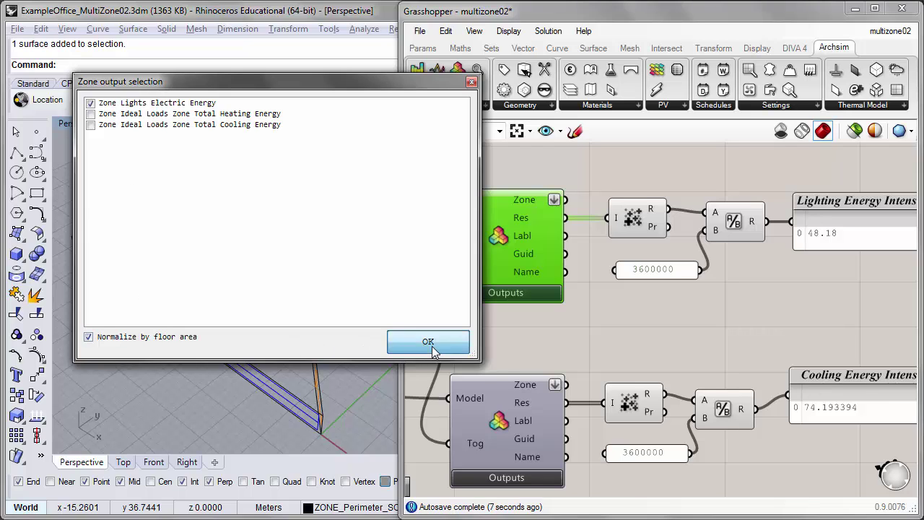
pyautogui.moveTo(579, 328); pyautogui.dragTo(595, 291, button='right')
pyautogui.click(534, 412)
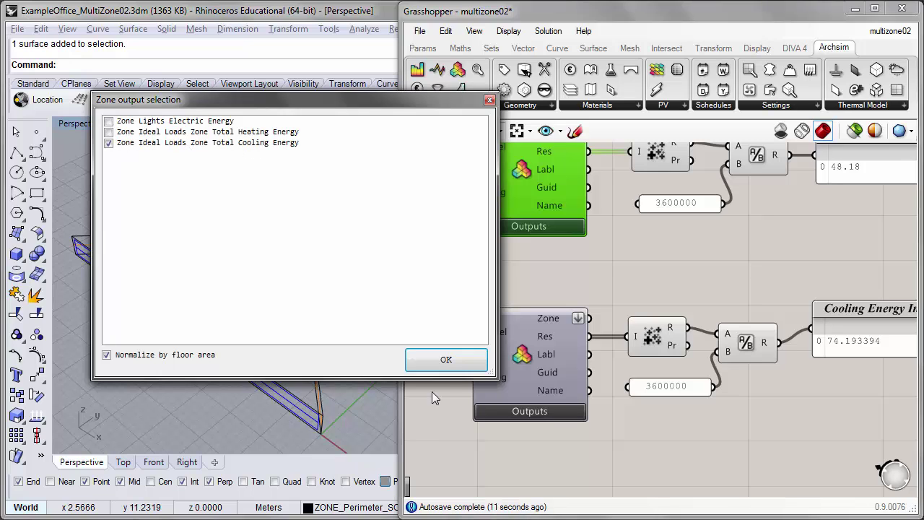
pyautogui.click(444, 361)
pyautogui.moveTo(791, 253); pyautogui.dragTo(660, 294, button='right')
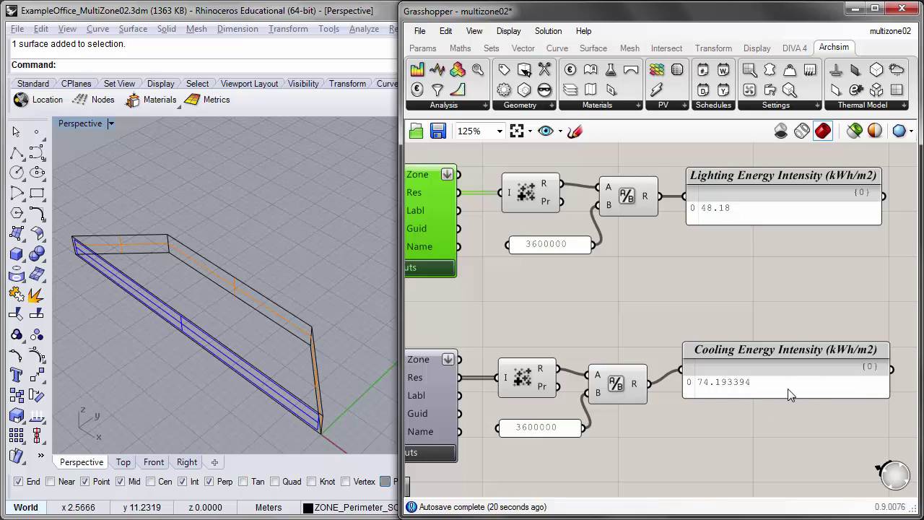
# Return to the Perimeter zone component and open its settings
pyautogui.click(739, 412)
pyautogui.scroll(-4, 692, 284)
pyautogui.moveTo(508, 310); pyautogui.dragTo(652, 321, button='right')
pyautogui.moveTo(569, 309); pyautogui.dragTo(770, 306, button='right')
pyautogui.scroll(4, 682, 302)
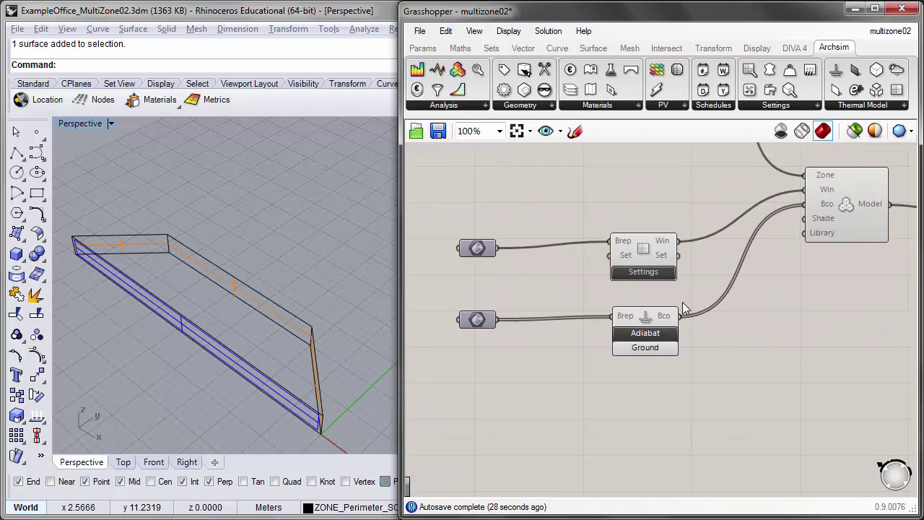
pyautogui.moveTo(665, 262); pyautogui.dragTo(652, 363, button='right')
pyautogui.scroll(-1, 651, 290)
pyautogui.moveTo(630, 196); pyautogui.dragTo(633, 275, button='right')
pyautogui.click(641, 409)
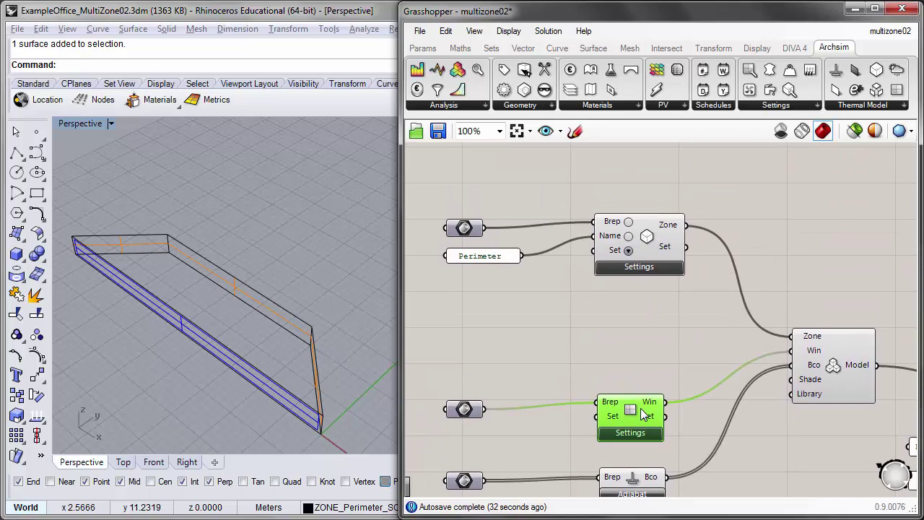
pyautogui.click(450, 264)
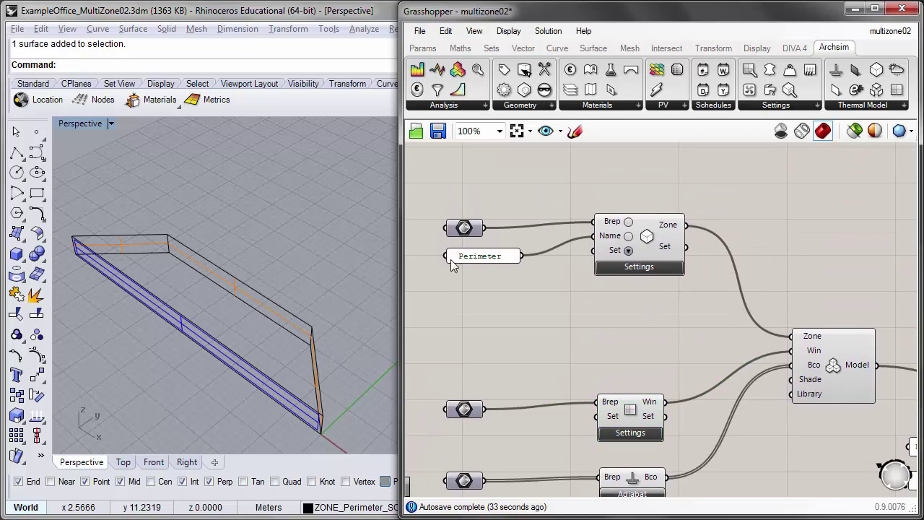
pyautogui.click(637, 272)
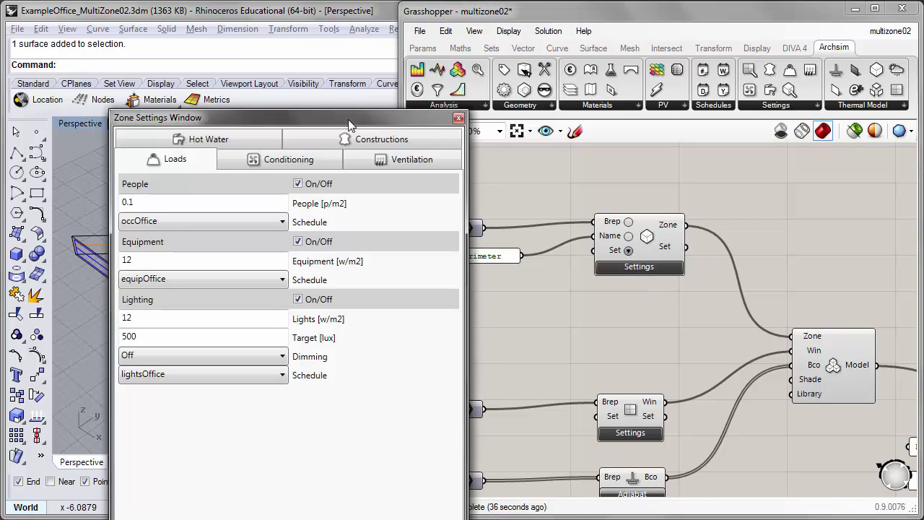
pyautogui.moveTo(348, 120); pyautogui.dragTo(383, 82)
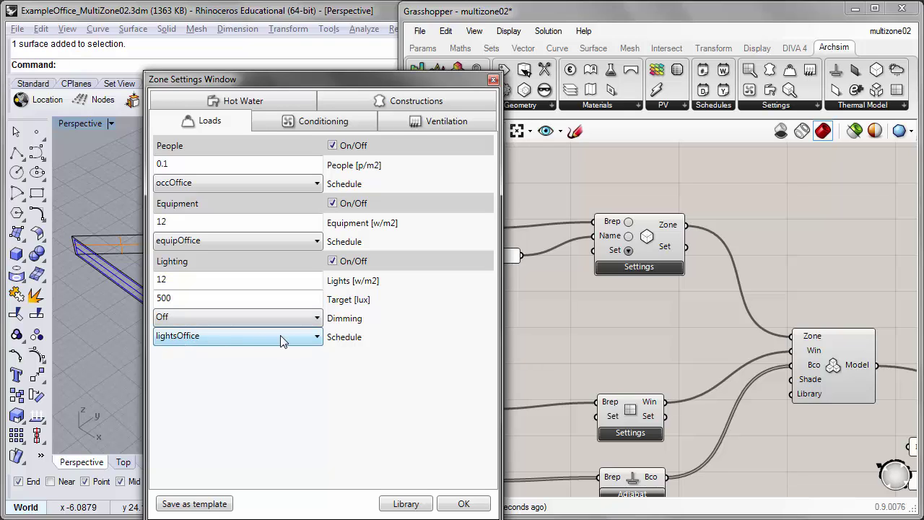
# Set the Perimeter zone's lighting schedule to DIVA_Lighting and confirm the zone settings
pyautogui.click(315, 337)
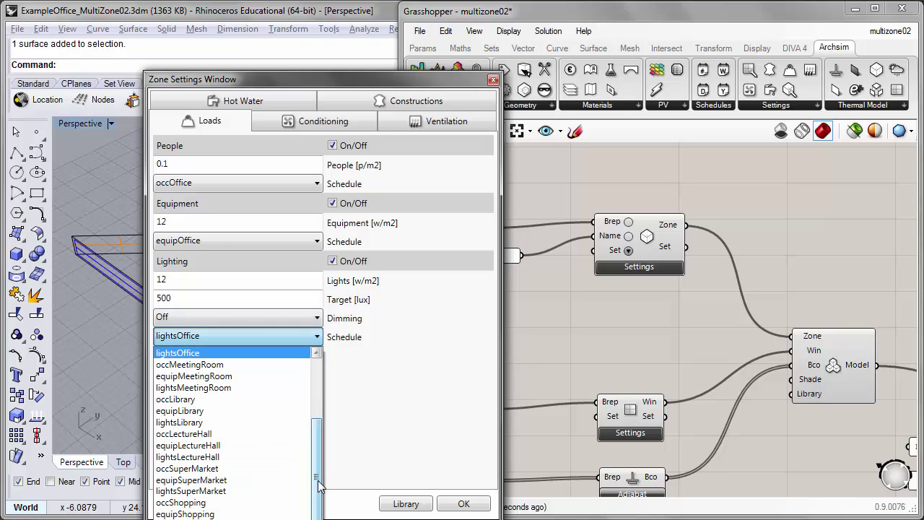
pyautogui.moveTo(318, 482); pyautogui.dragTo(318, 499)
pyautogui.click(366, 73)
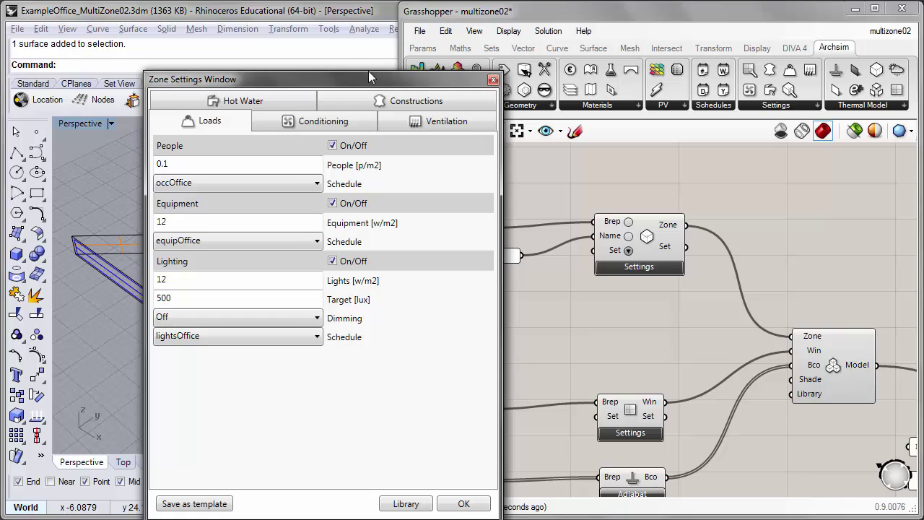
pyautogui.moveTo(368, 71); pyautogui.dragTo(390, 7)
pyautogui.click(338, 272)
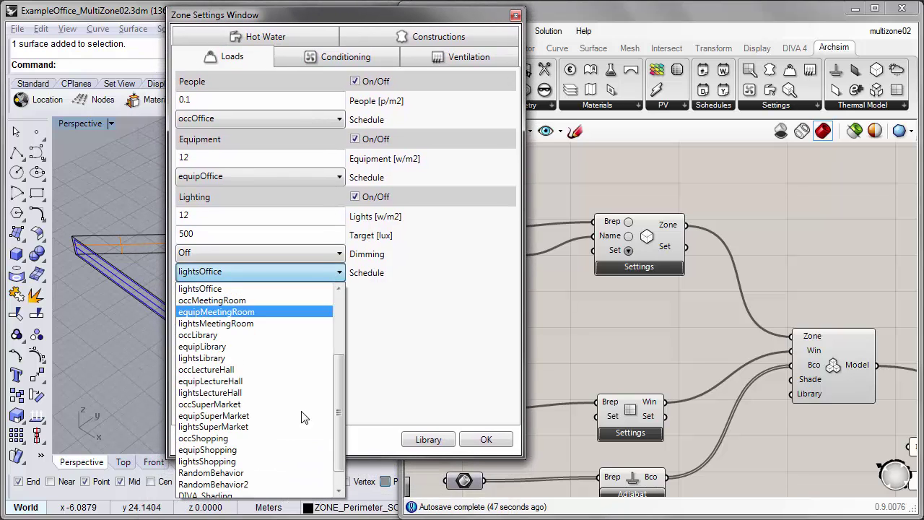
pyautogui.scroll(-2, 304, 417)
pyautogui.click(226, 488)
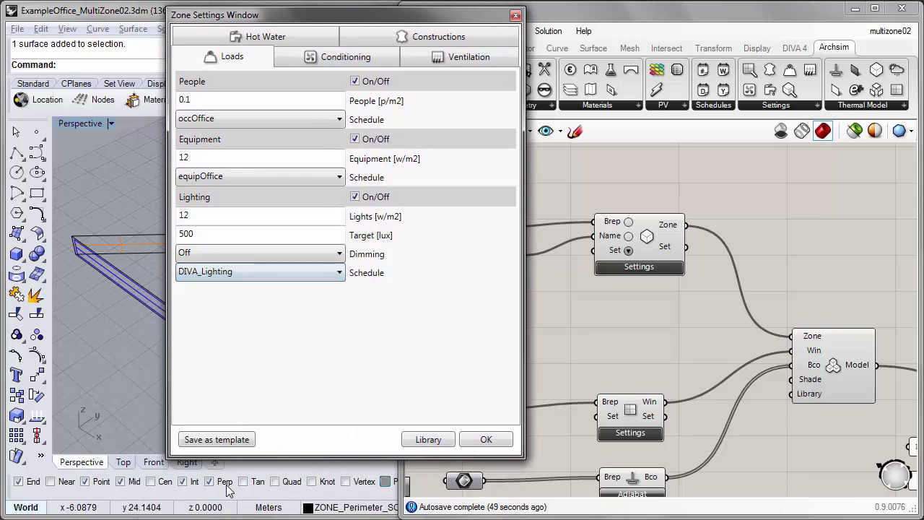
pyautogui.click(486, 439)
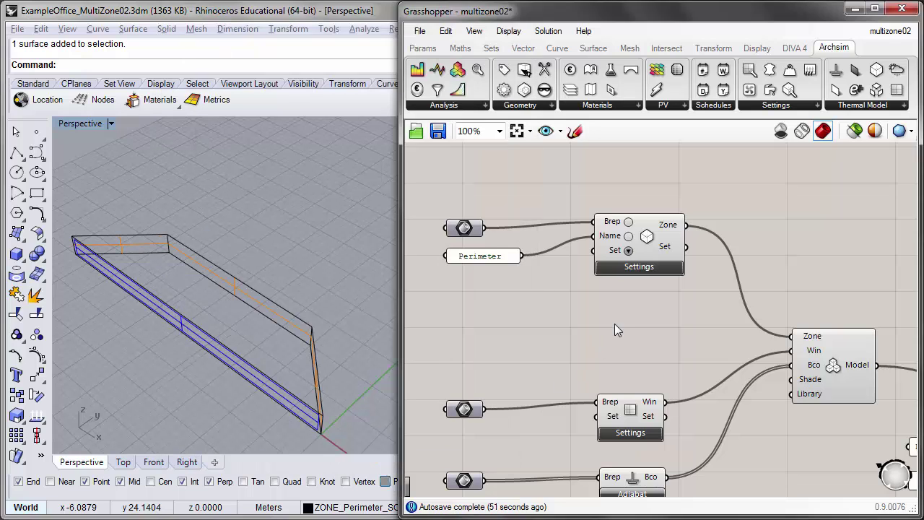
# Examine the DIVA_Shading and DIVA_Lighting array schedules and the glazing construction, and how they feed the library component
pyautogui.moveTo(624, 307); pyautogui.dragTo(563, 324, button='right')
pyautogui.scroll(-4, 617, 274)
pyautogui.moveTo(713, 188); pyautogui.dragTo(615, 265, button='right')
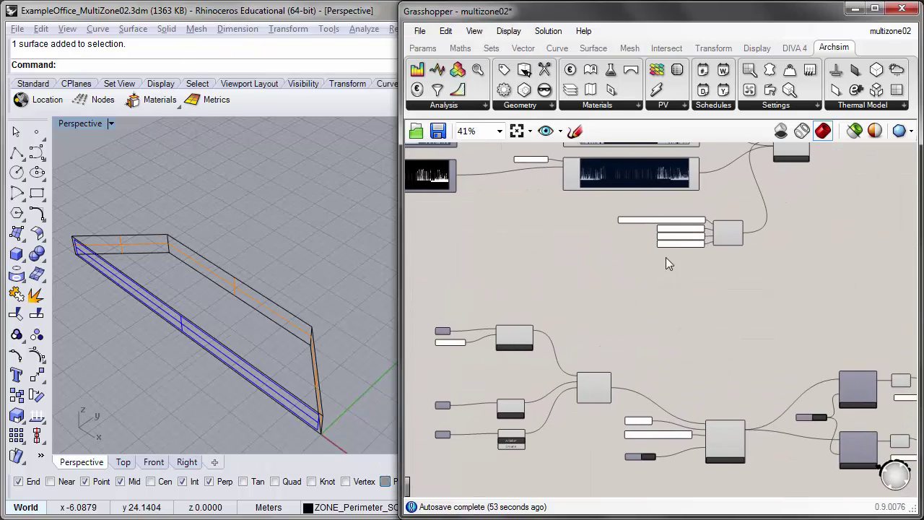
pyautogui.scroll(5, 568, 236)
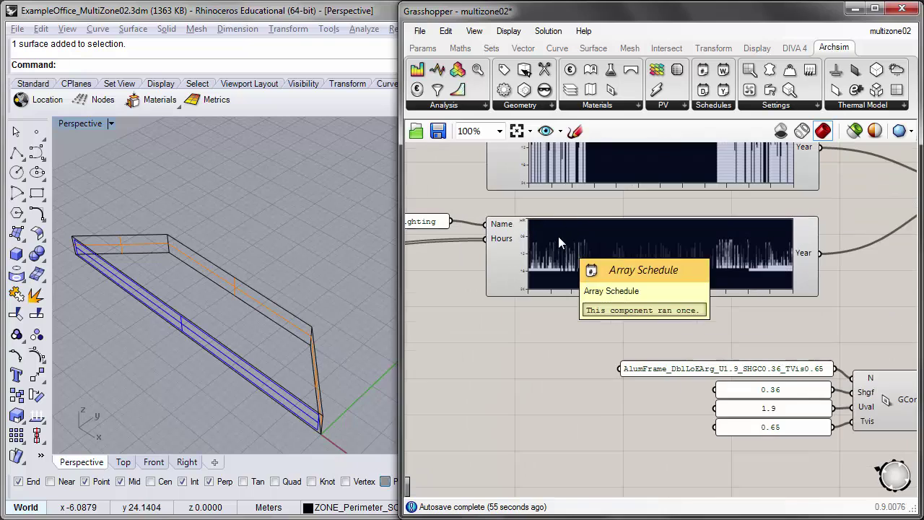
pyautogui.moveTo(604, 262); pyautogui.dragTo(663, 294, button='right')
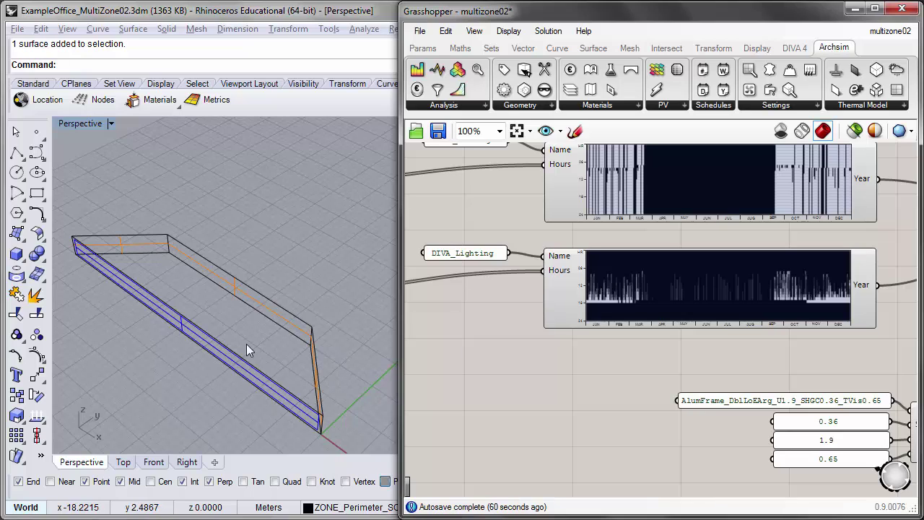
pyautogui.moveTo(561, 279); pyautogui.dragTo(553, 321, button='right')
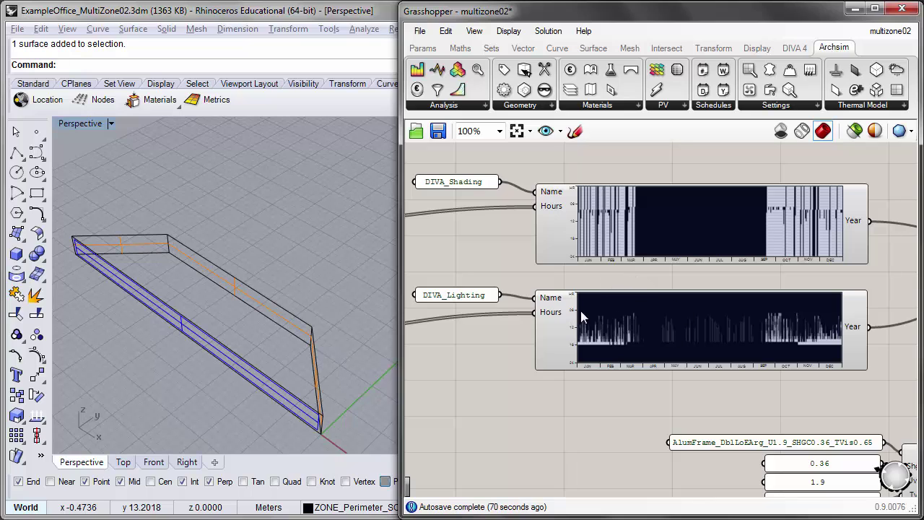
pyautogui.moveTo(812, 325); pyautogui.dragTo(482, 326, button='right')
pyautogui.scroll(-1, 633, 297)
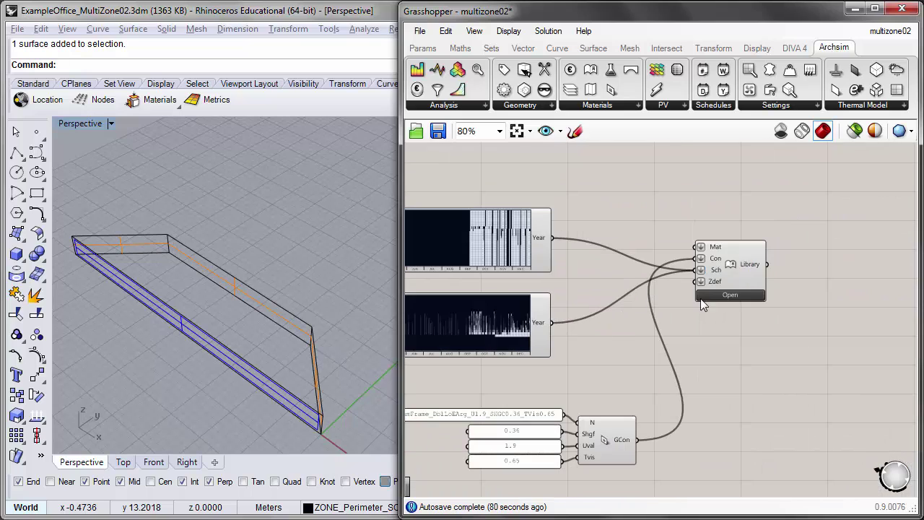
# Return to the result panels and review the lighting and cooling energy intensities from the previous simulation
pyautogui.moveTo(595, 284); pyautogui.dragTo(665, 189, button='right')
pyautogui.scroll(-2, 665, 189)
pyautogui.moveTo(567, 378); pyautogui.dragTo(613, 252, button='right')
pyautogui.moveTo(691, 321); pyautogui.dragTo(574, 235, button='right')
pyautogui.moveTo(777, 299); pyautogui.dragTo(705, 299, button='right')
pyautogui.moveTo(533, 314); pyautogui.dragTo(527, 307, button='right')
pyautogui.scroll(3, 863, 267)
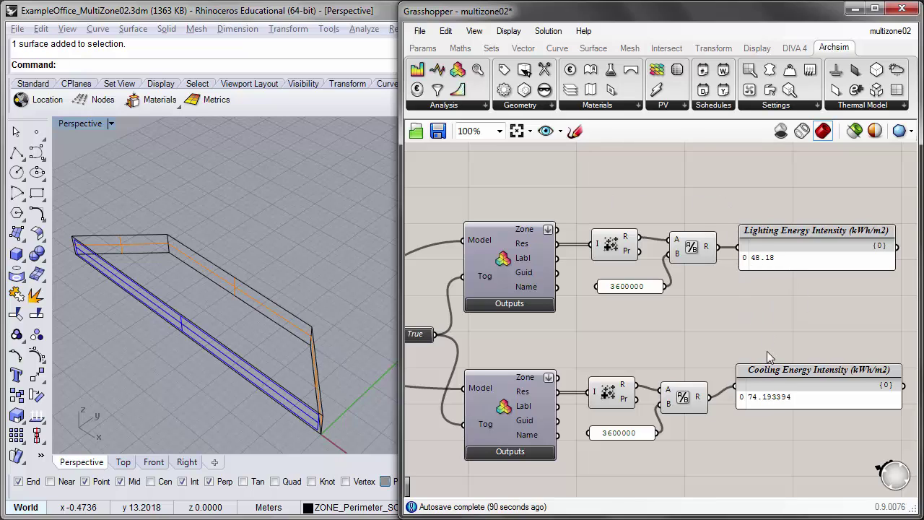
# Run the DIVA_Sched EnergyPlus simulation with the zone's DIVA_Lighting schedule applied
pyautogui.moveTo(733, 412); pyautogui.dragTo(907, 355)
pyautogui.moveTo(727, 313); pyautogui.dragTo(896, 311, button='right')
pyautogui.scroll(-1, 896, 312)
pyautogui.moveTo(458, 372); pyautogui.dragTo(611, 361, button='right')
pyautogui.scroll(1, 463, 396)
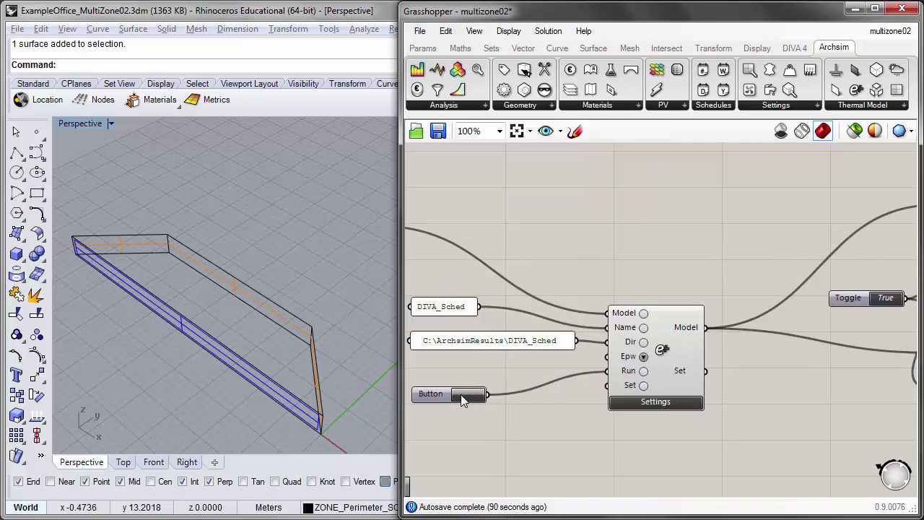
pyautogui.scroll(1, 461, 397)
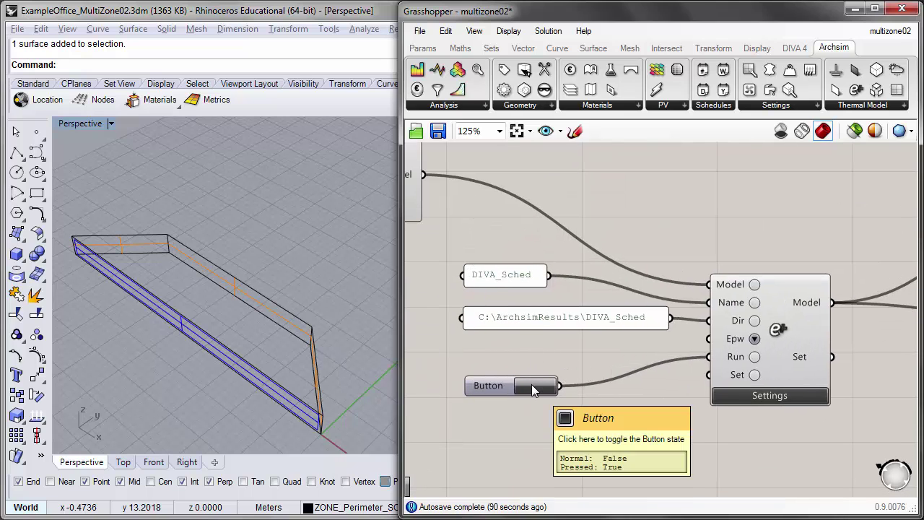
pyautogui.click(532, 384)
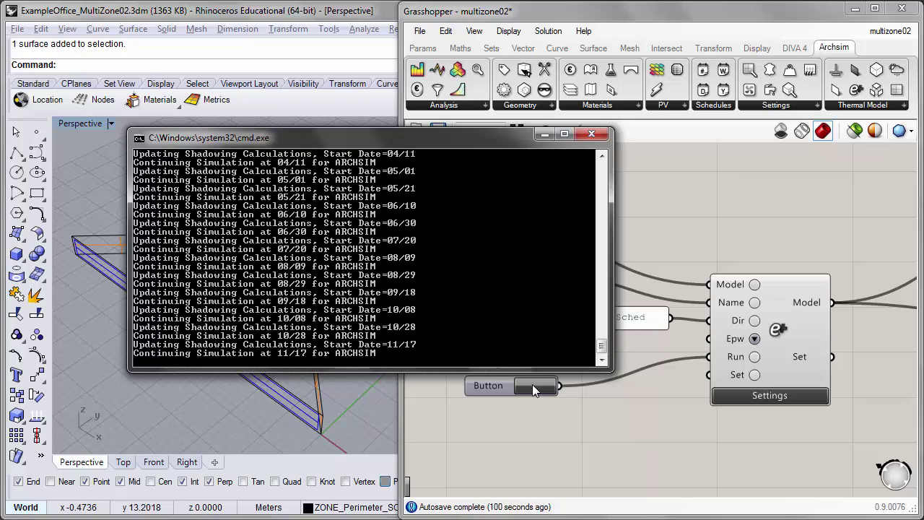
# Read the updated lighting and cooling energy intensities in the result panels and compare them with the previous run
pyautogui.moveTo(643, 224); pyautogui.dragTo(282, 241, button='right')
pyautogui.scroll(-1, 433, 243)
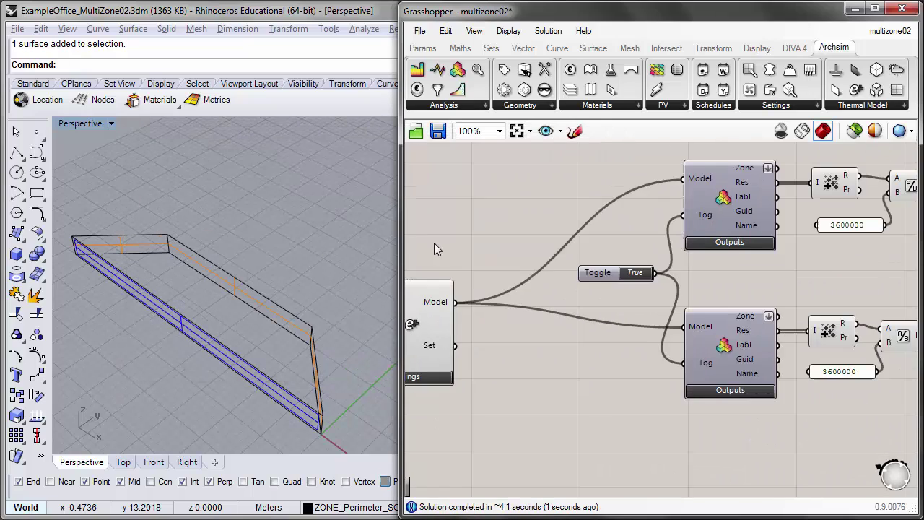
pyautogui.moveTo(713, 242); pyautogui.dragTo(404, 259, button='right')
pyautogui.scroll(2, 657, 253)
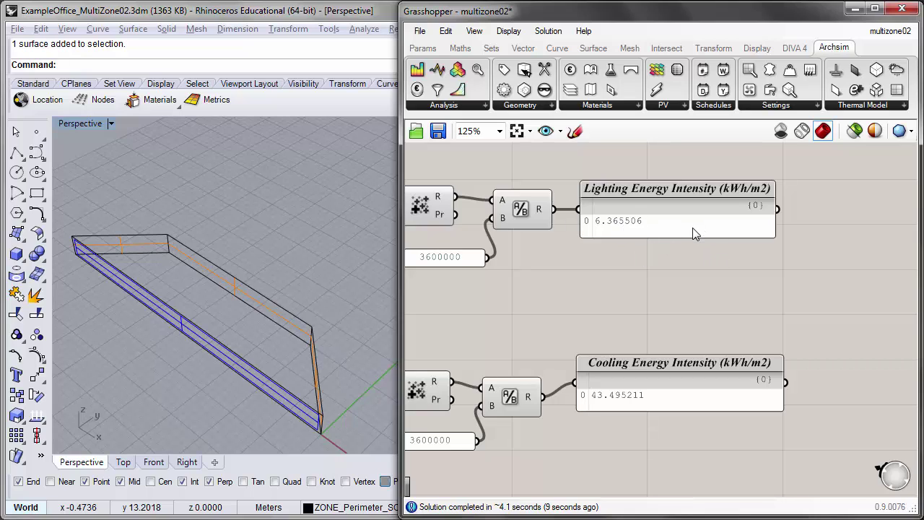
pyautogui.moveTo(679, 366); pyautogui.dragTo(681, 368)
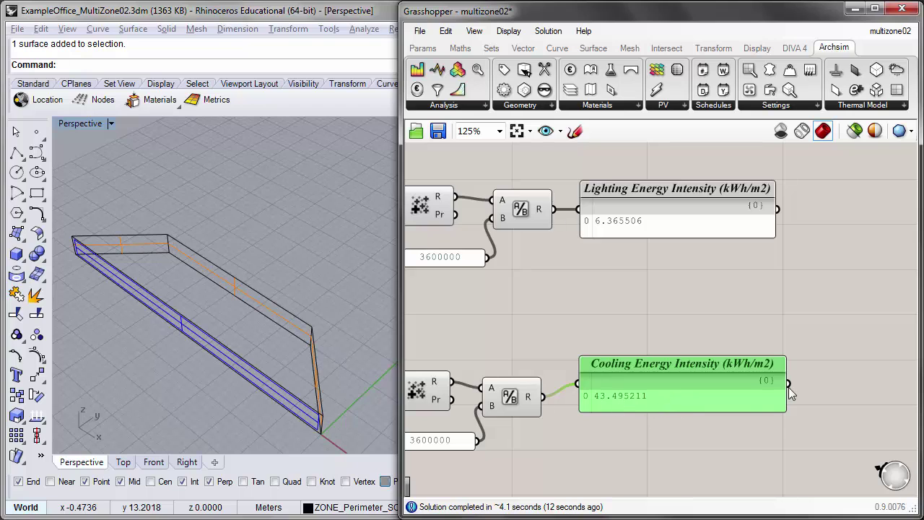
pyautogui.click(588, 334)
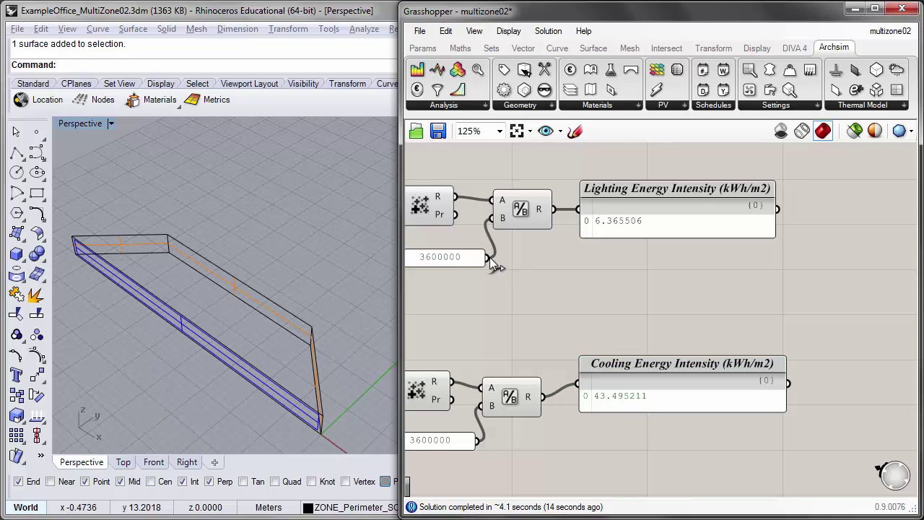
# Examine the DIVA_Shading and DIVA_Lighting annual schedule graphs and compare their patterns over the year
pyautogui.scroll(-3, 494, 265)
pyautogui.moveTo(511, 293); pyautogui.dragTo(638, 306, button='right')
pyautogui.scroll(-2, 638, 306)
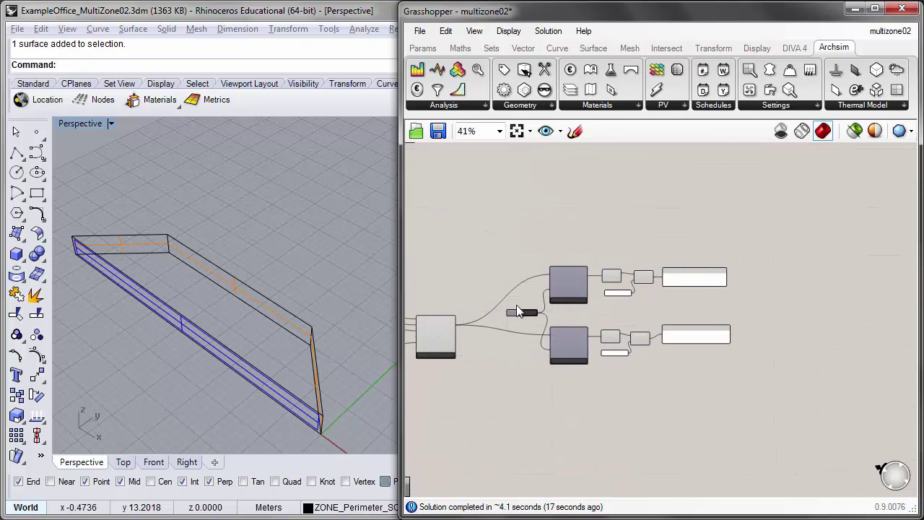
pyautogui.moveTo(517, 306); pyautogui.dragTo(756, 469, button='right')
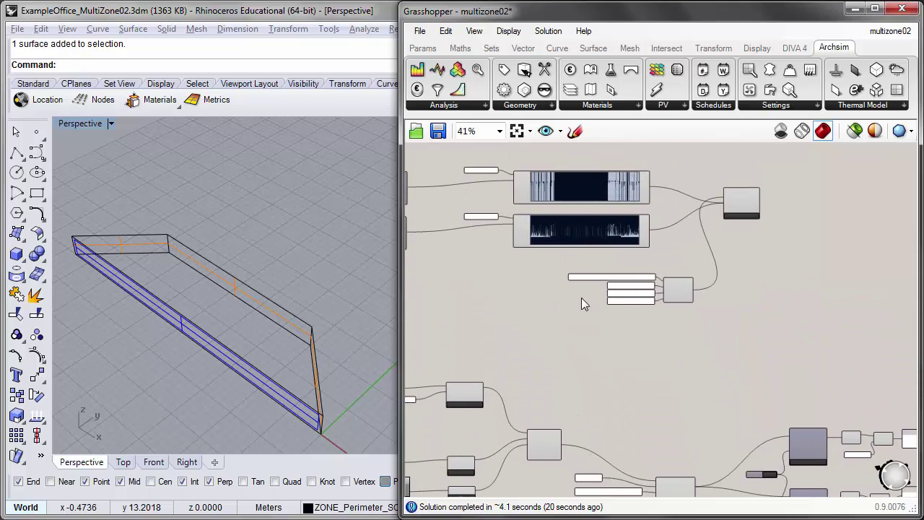
pyautogui.moveTo(437, 270); pyautogui.dragTo(571, 349, button='right')
pyautogui.scroll(1, 475, 336)
pyautogui.moveTo(467, 334); pyautogui.dragTo(494, 338, button='right')
pyautogui.scroll(1, 784, 327)
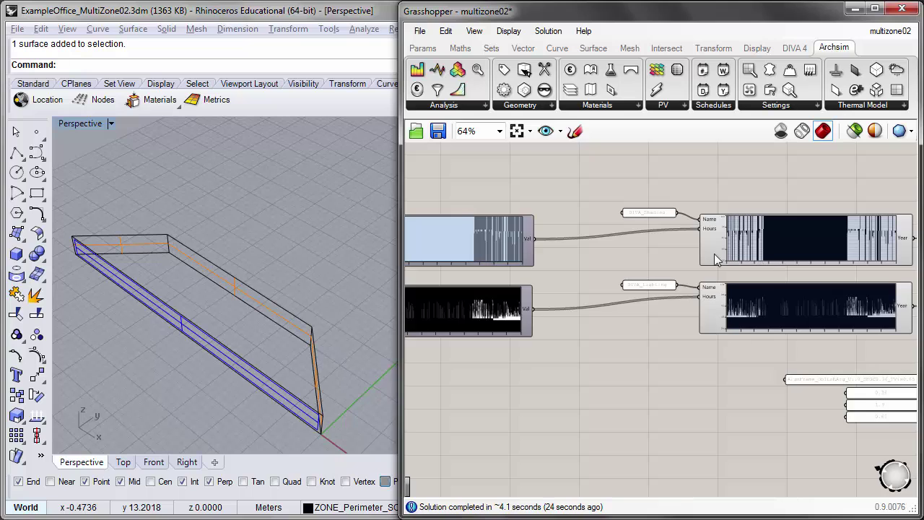
pyautogui.scroll(2, 714, 253)
pyautogui.moveTo(555, 253); pyautogui.dragTo(449, 262, button='right')
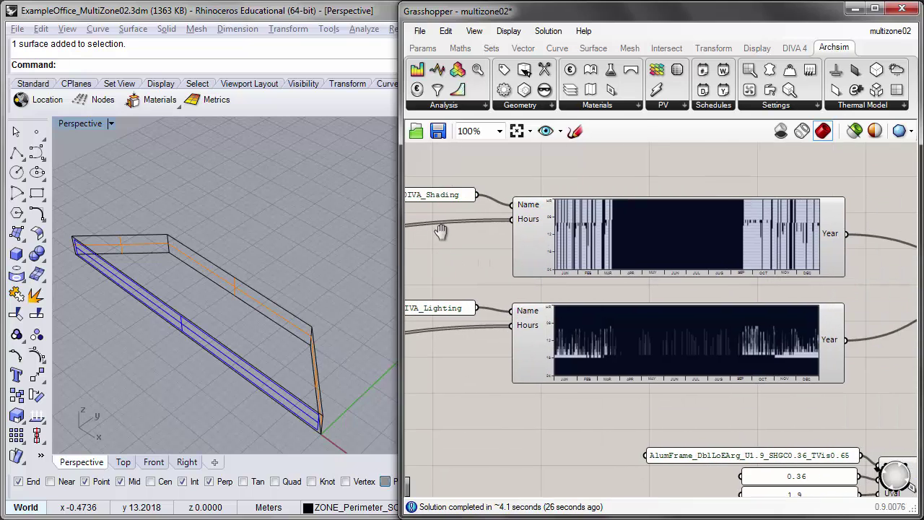
pyautogui.moveTo(440, 231); pyautogui.dragTo(452, 238, button='right')
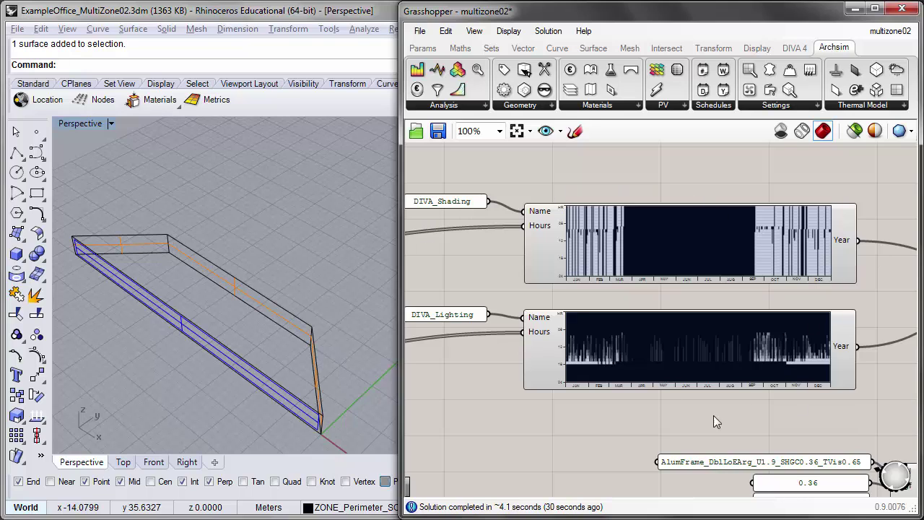
# Return to the zone and window components that feed the thermal model
pyautogui.scroll(-4, 682, 238)
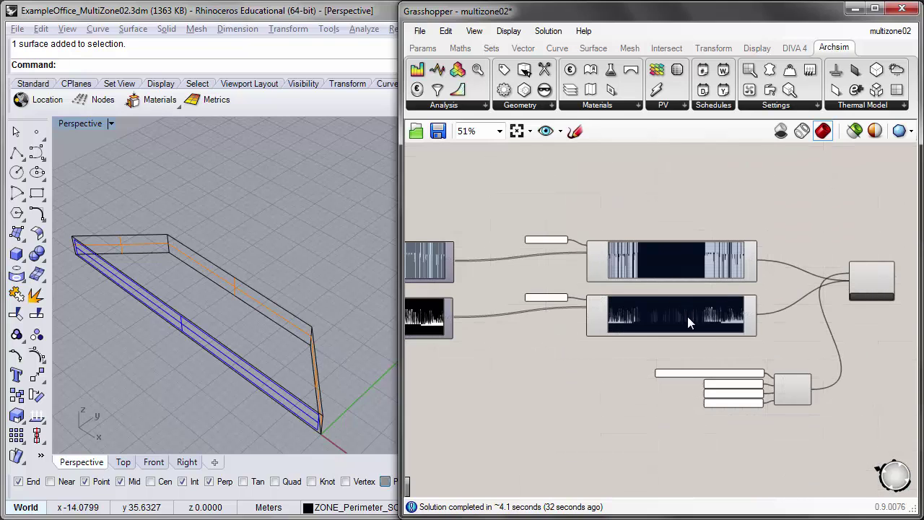
pyautogui.scroll(1, 666, 333)
pyautogui.moveTo(565, 427); pyautogui.dragTo(515, 277, button='right')
pyautogui.scroll(-3, 514, 277)
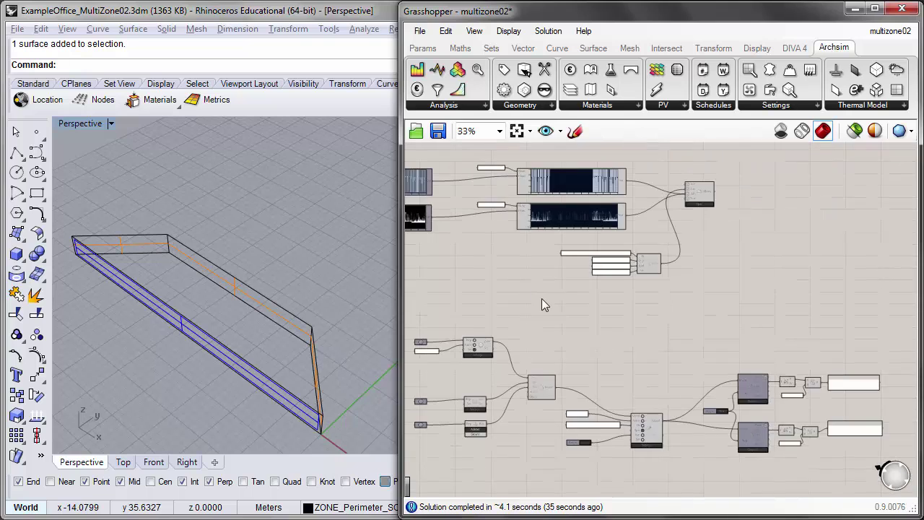
pyautogui.moveTo(487, 349); pyautogui.dragTo(508, 306, button='right')
pyautogui.scroll(2, 484, 359)
pyautogui.scroll(1, 426, 367)
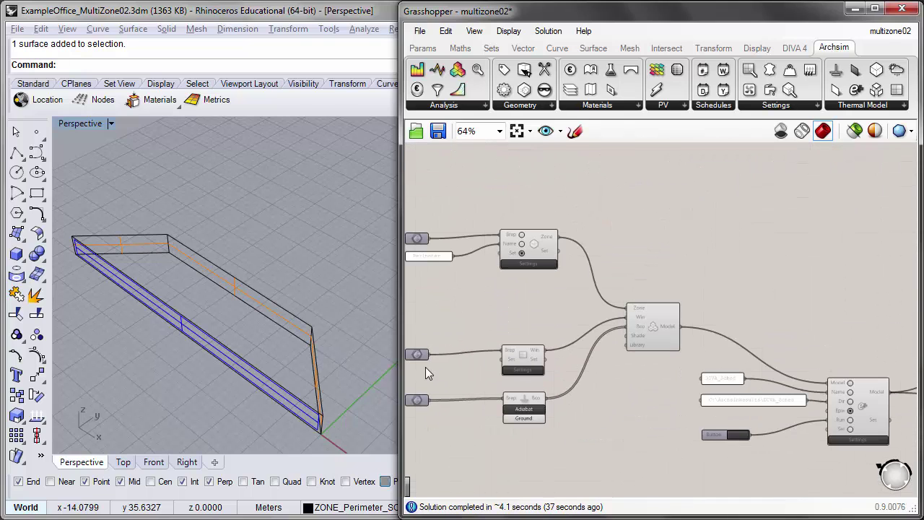